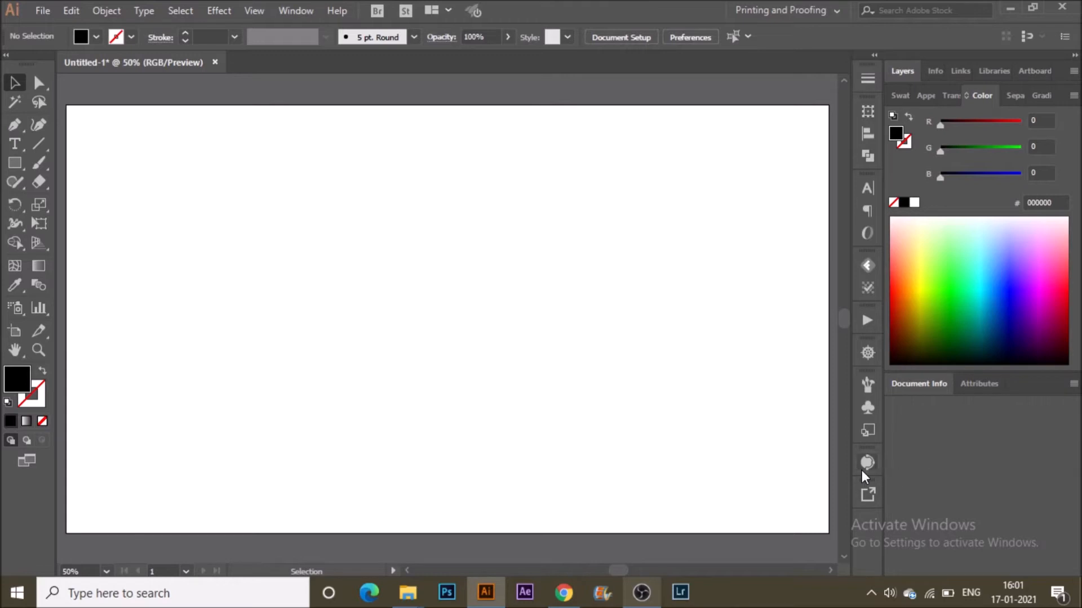
Create a point text object on the artboard with the Type tool and set its font to Bonbon Regular.
{"action": "left_click", "coordinate": [14, 144]}
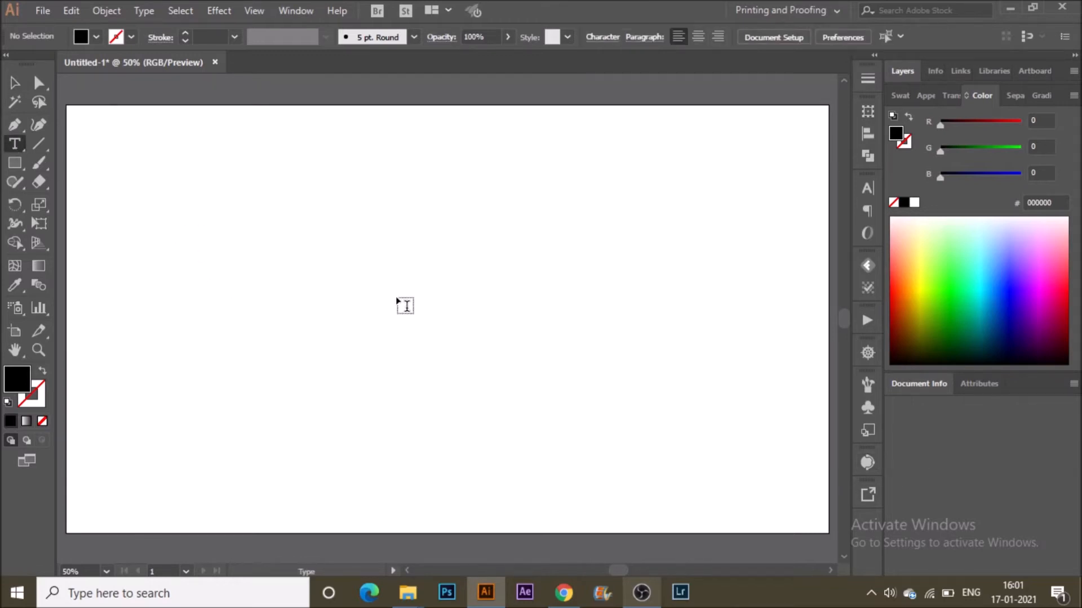
{"action": "left_click", "coordinate": [449, 320]}
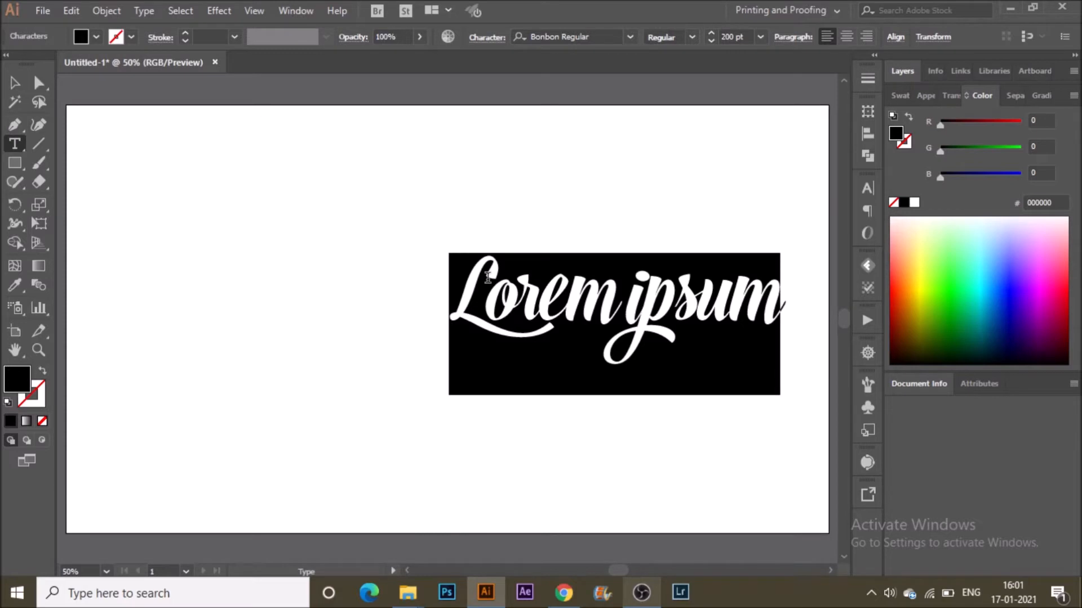
{"action": "left_click", "coordinate": [630, 36]}
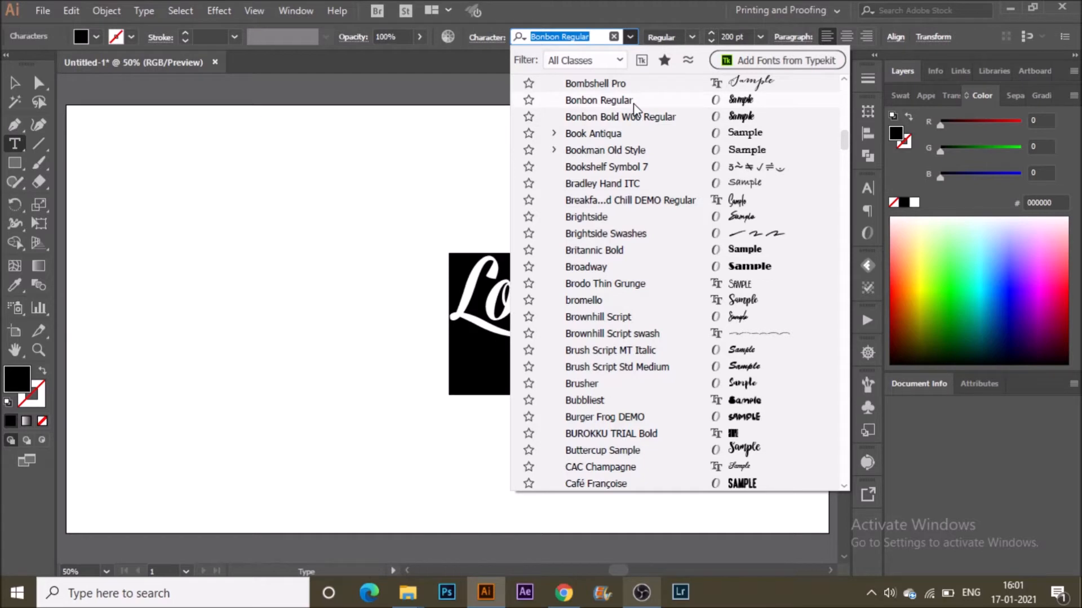
{"action": "left_click", "coordinate": [666, 99]}
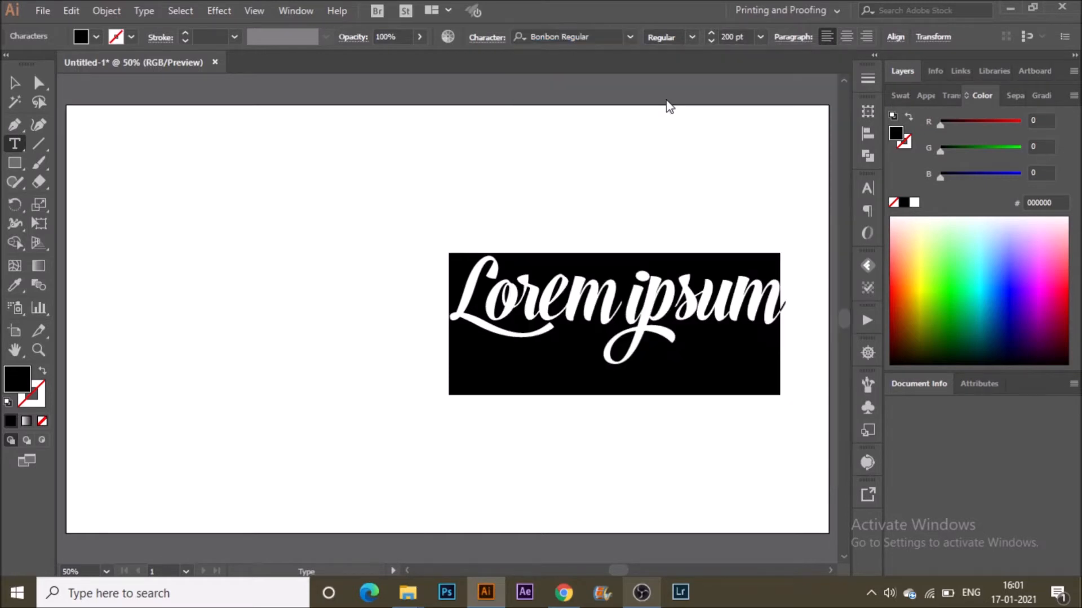
Replace the placeholder text with the word "Design".
{"action": "left_click", "coordinate": [512, 367]}
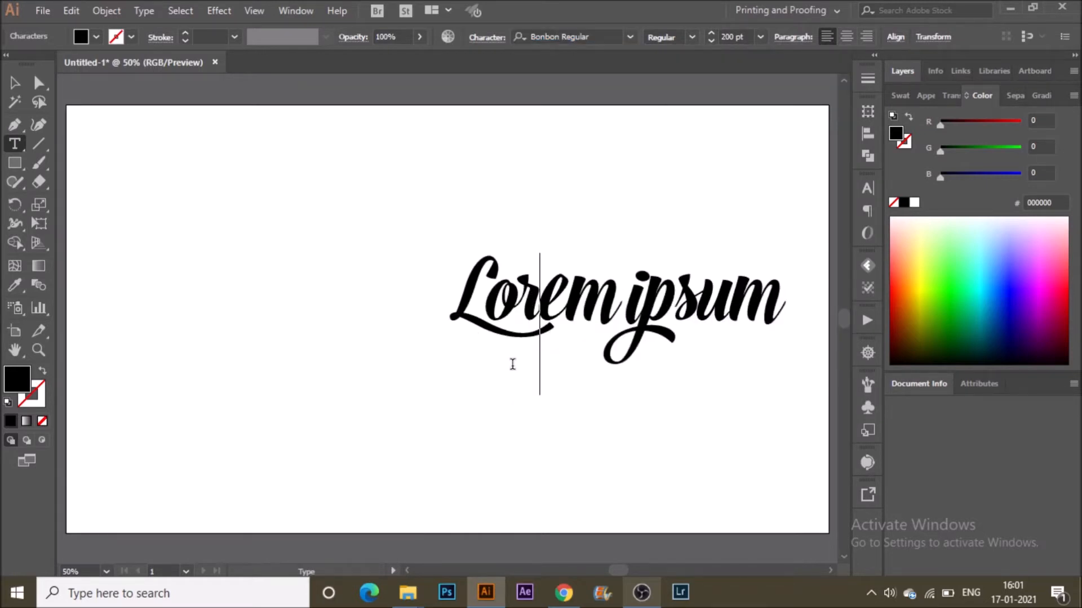
{"action": "left_click_drag", "start_coordinate": [453, 273], "coordinate": [781, 286]}
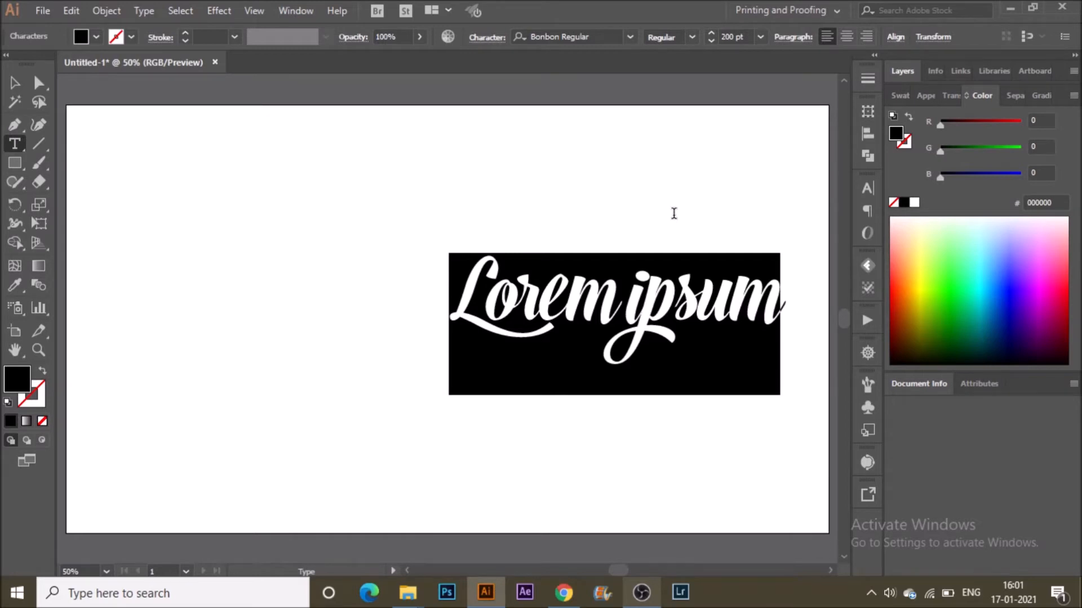
{"action": "type", "text": "Design"}
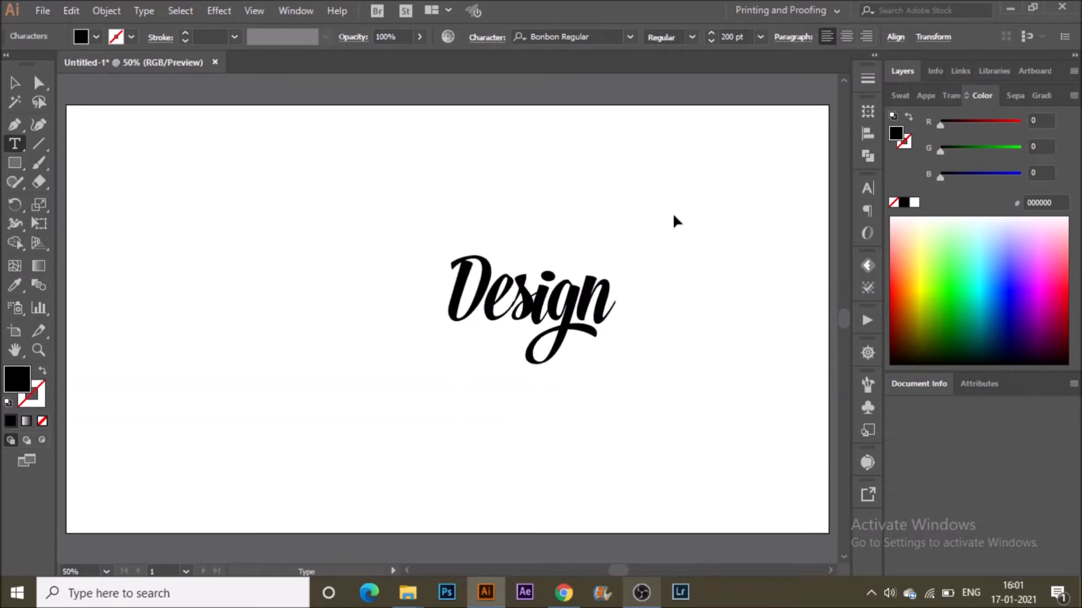
Move the "Design" text object slightly to the left on the artboard.
{"action": "key", "text": "ctrl+a"}
{"action": "left_click", "coordinate": [15, 83]}
{"action": "left_click", "coordinate": [437, 288]}
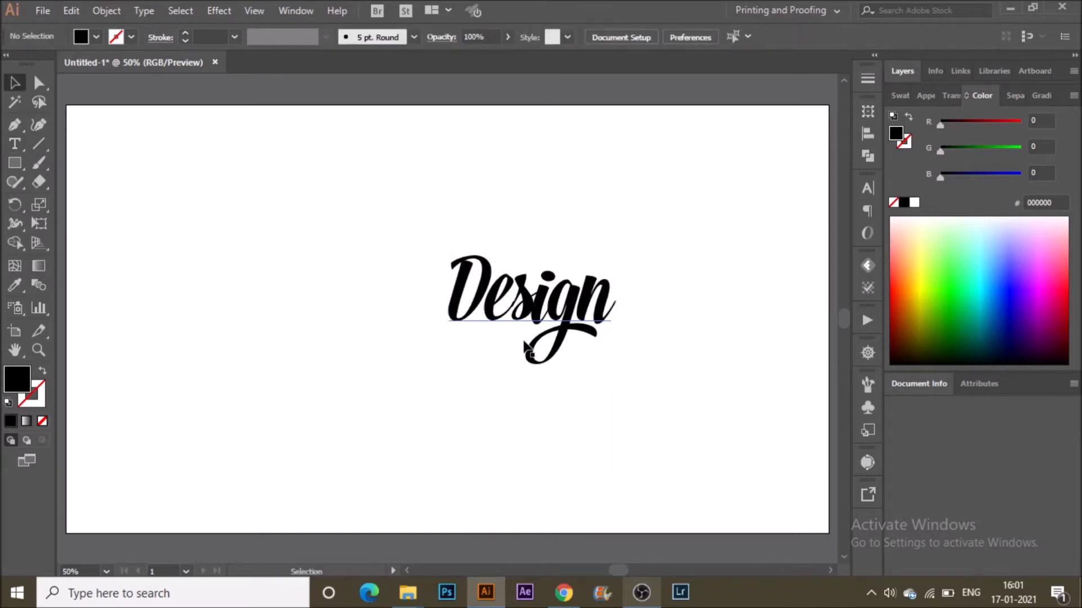
{"action": "left_click_drag", "start_coordinate": [520, 325], "coordinate": [465, 327]}
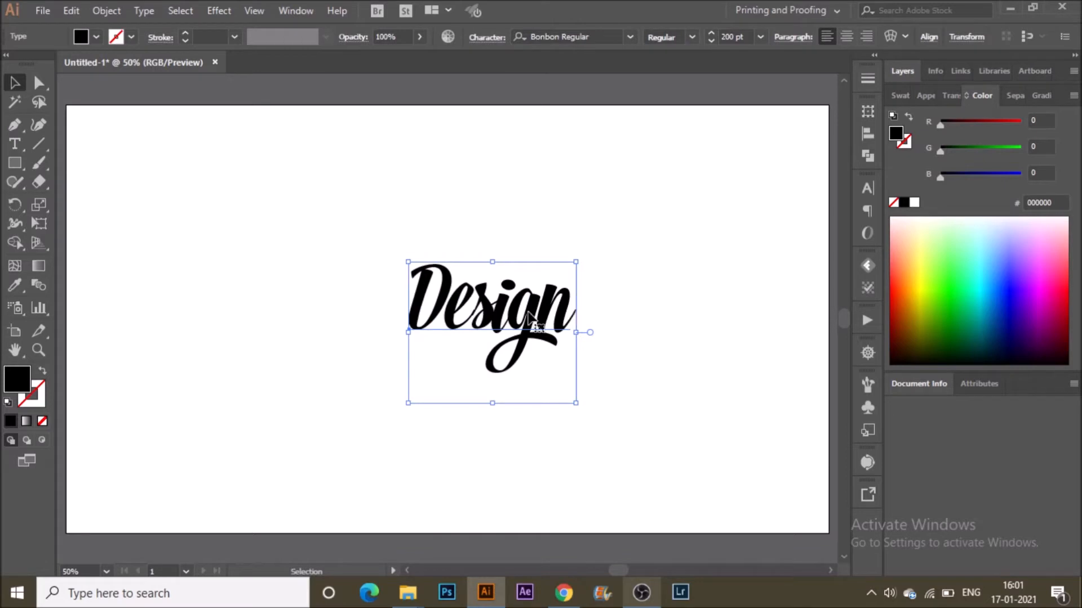
Select the final "n" and, via the OpenType alternates, apply the swash "n" with a long trailing tail.
{"action": "double_click", "coordinate": [538, 326]}
{"action": "left_click_drag", "start_coordinate": [538, 327], "coordinate": [565, 323]}
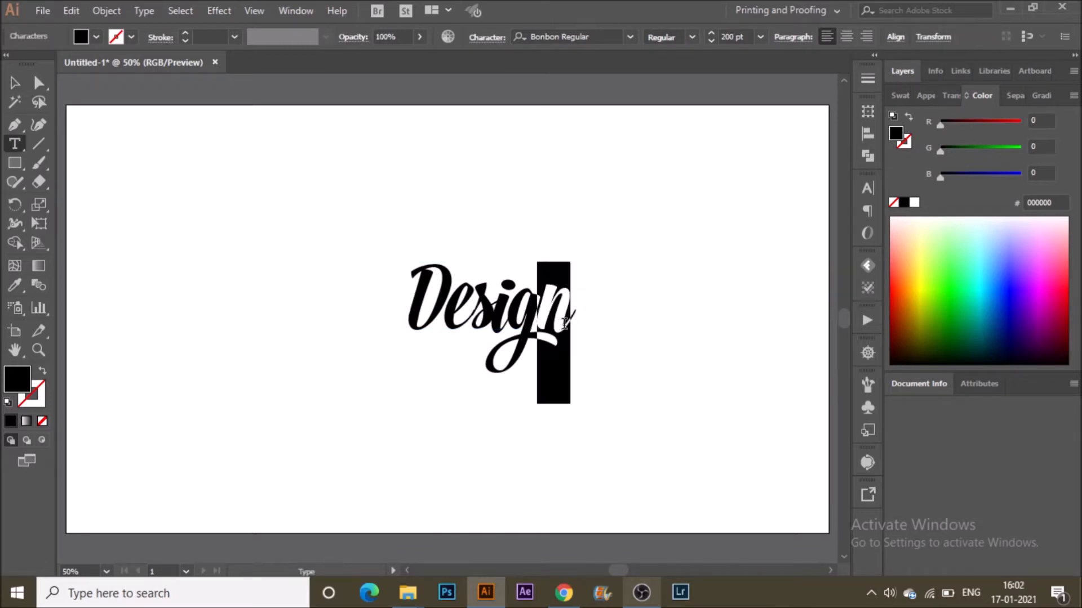
{"action": "left_click", "coordinate": [865, 233]}
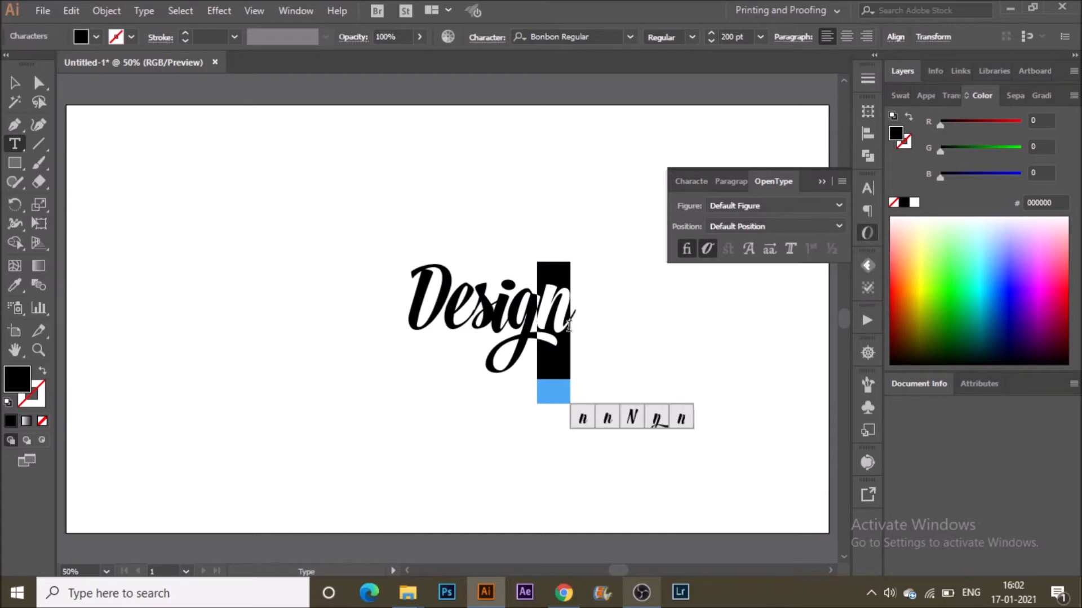
{"action": "left_click", "coordinate": [656, 418]}
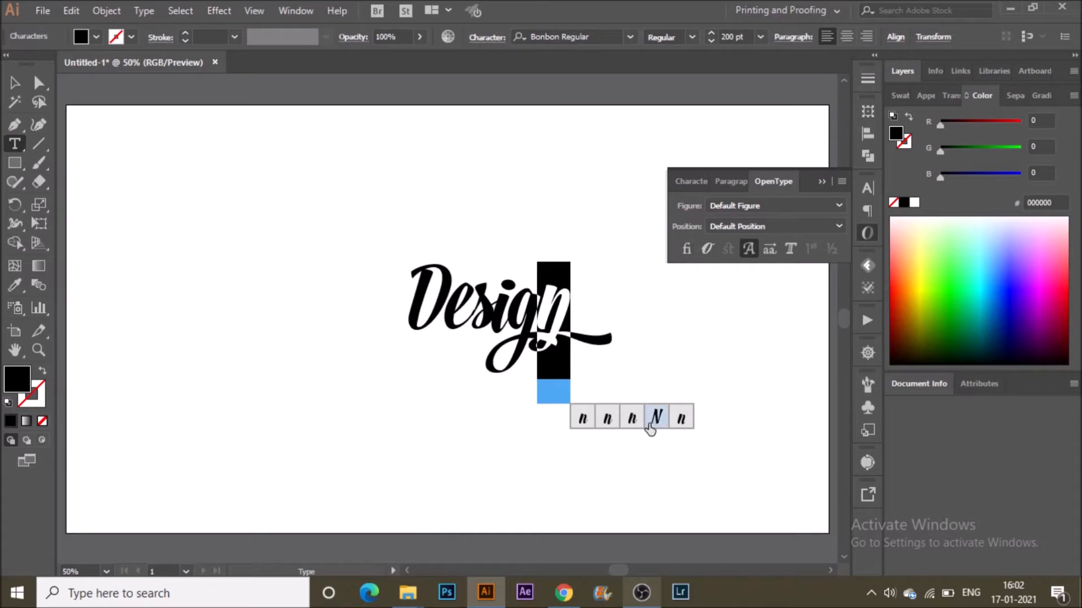
{"action": "left_click", "coordinate": [633, 418]}
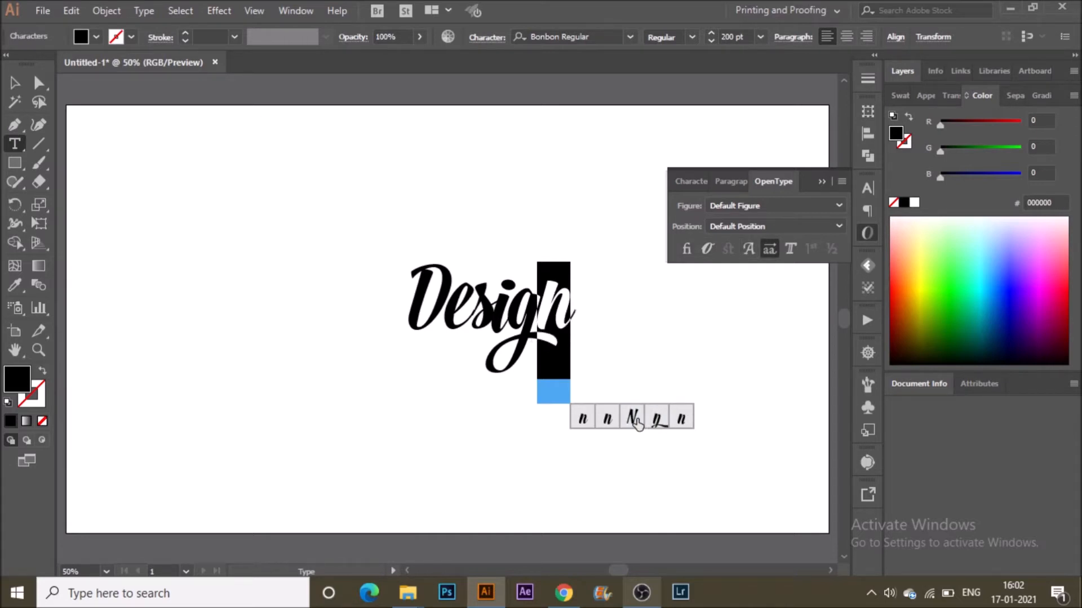
{"action": "left_click", "coordinate": [608, 423]}
{"action": "left_click", "coordinate": [580, 424]}
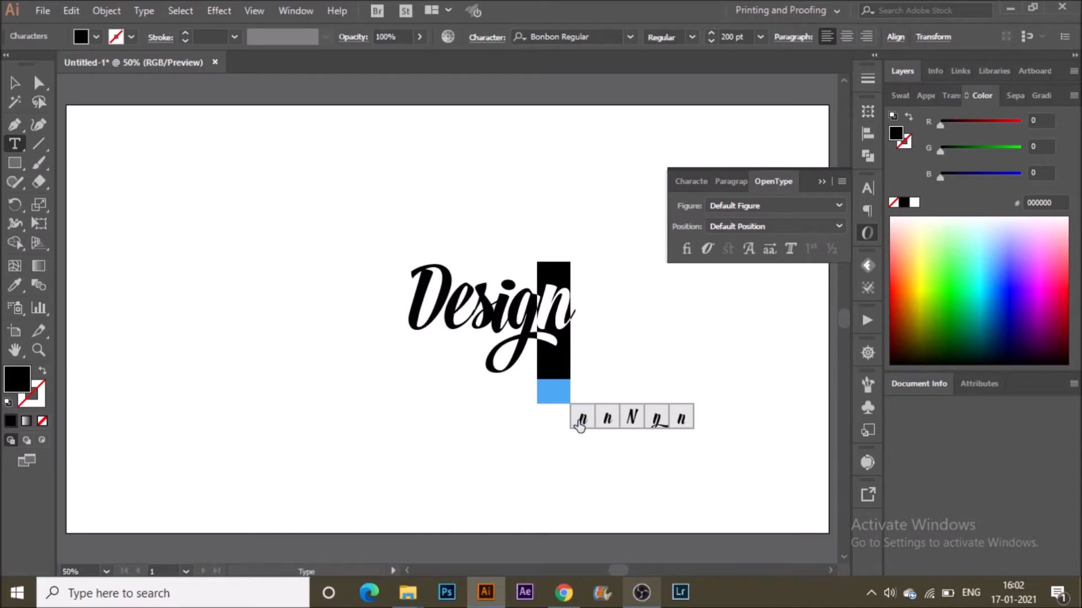
{"action": "left_click", "coordinate": [682, 419]}
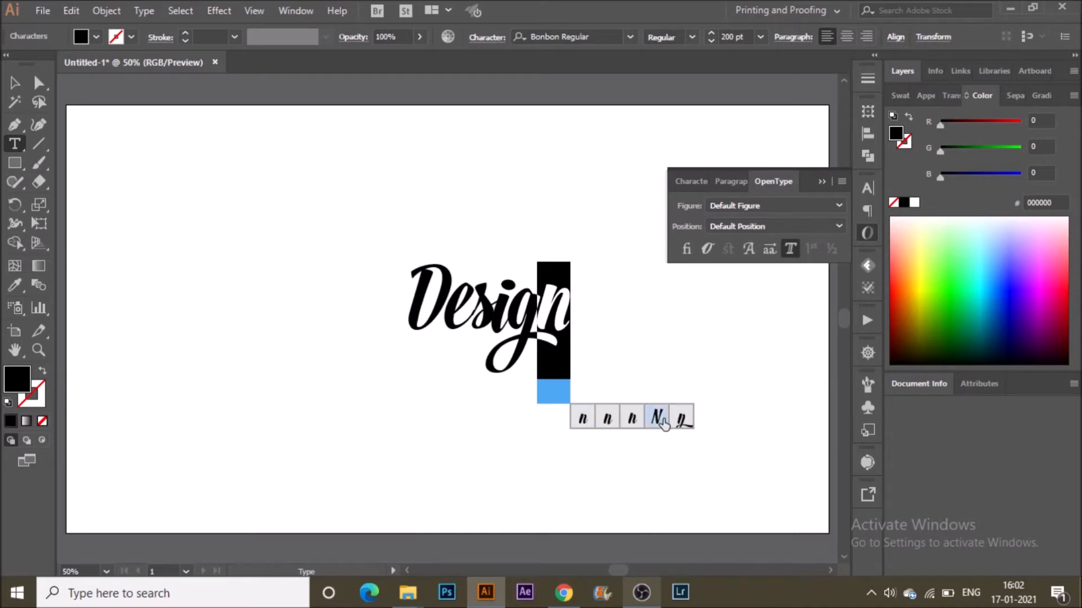
{"action": "left_click", "coordinate": [662, 422]}
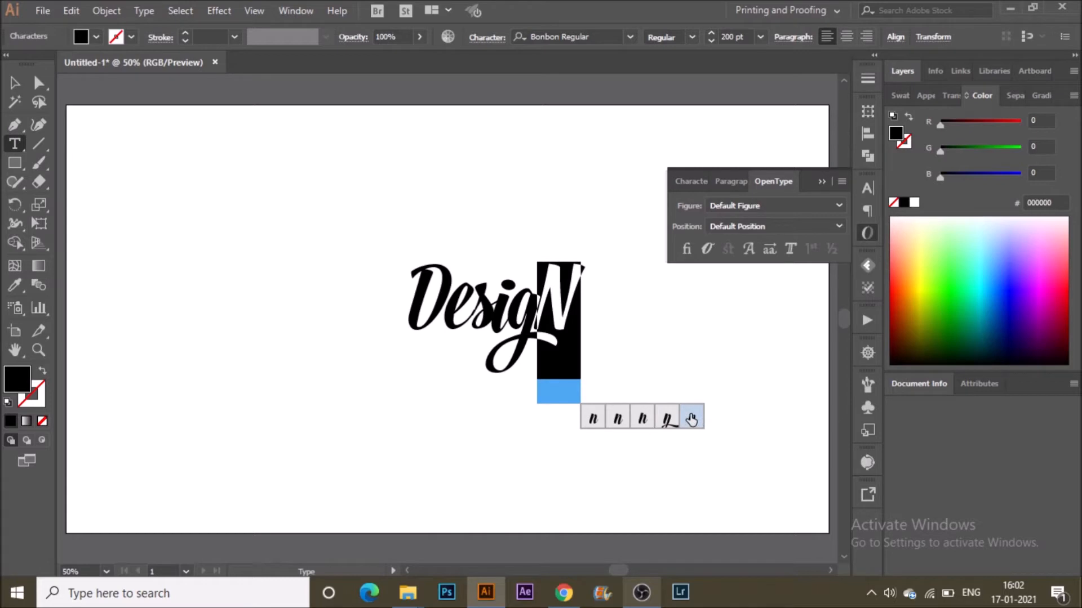
{"action": "left_click", "coordinate": [691, 420]}
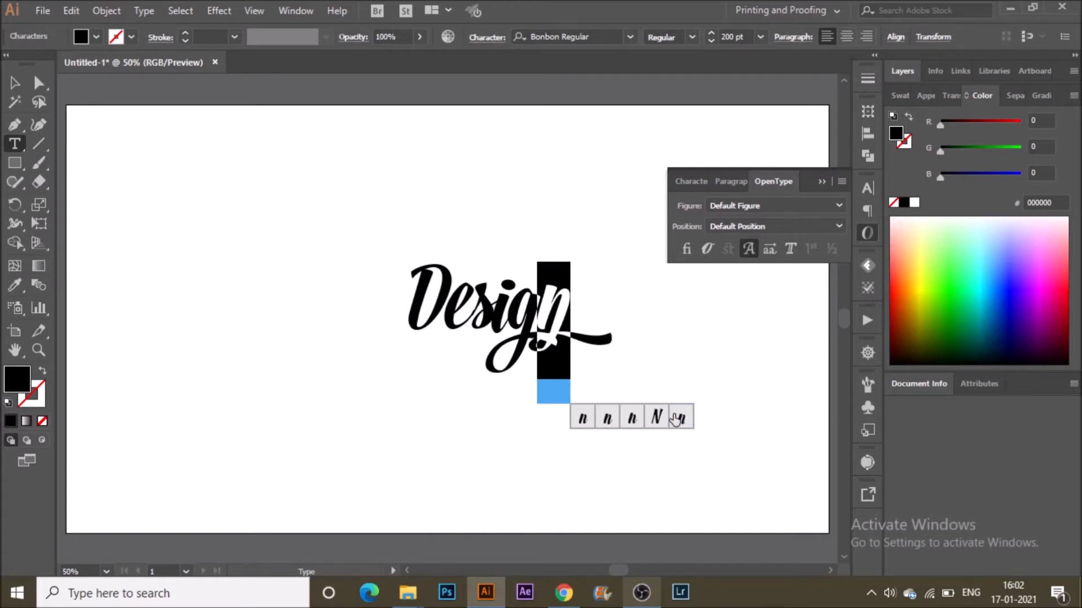
Select the "g" and apply the alternate glyph with a large looped descender.
{"action": "left_click", "coordinate": [548, 316]}
{"action": "key", "text": "shift+Left"}
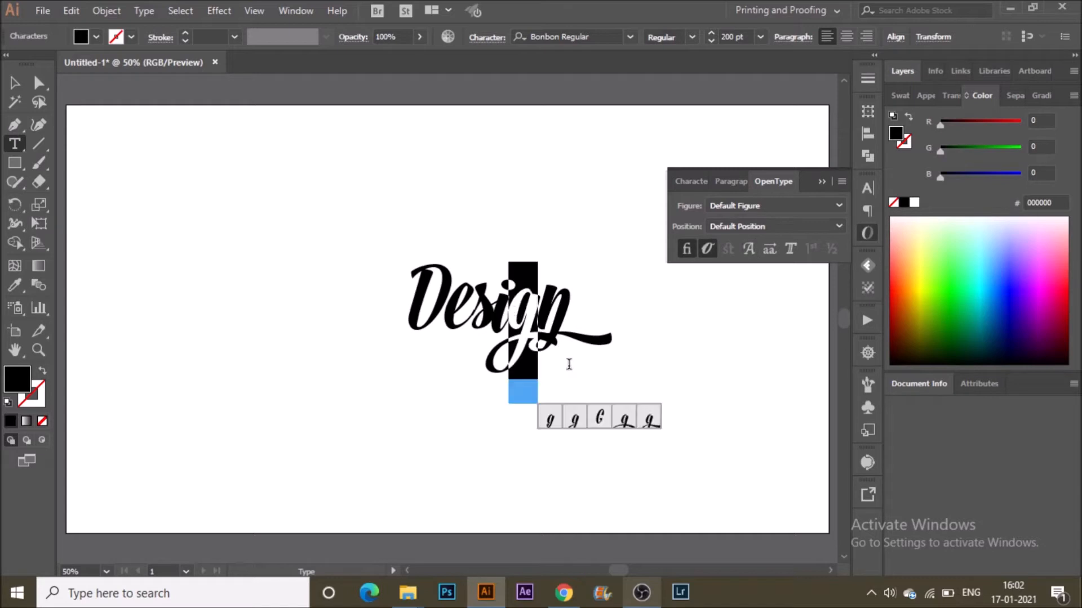
{"action": "left_click", "coordinate": [538, 319]}
{"action": "key", "text": "shift+Left"}
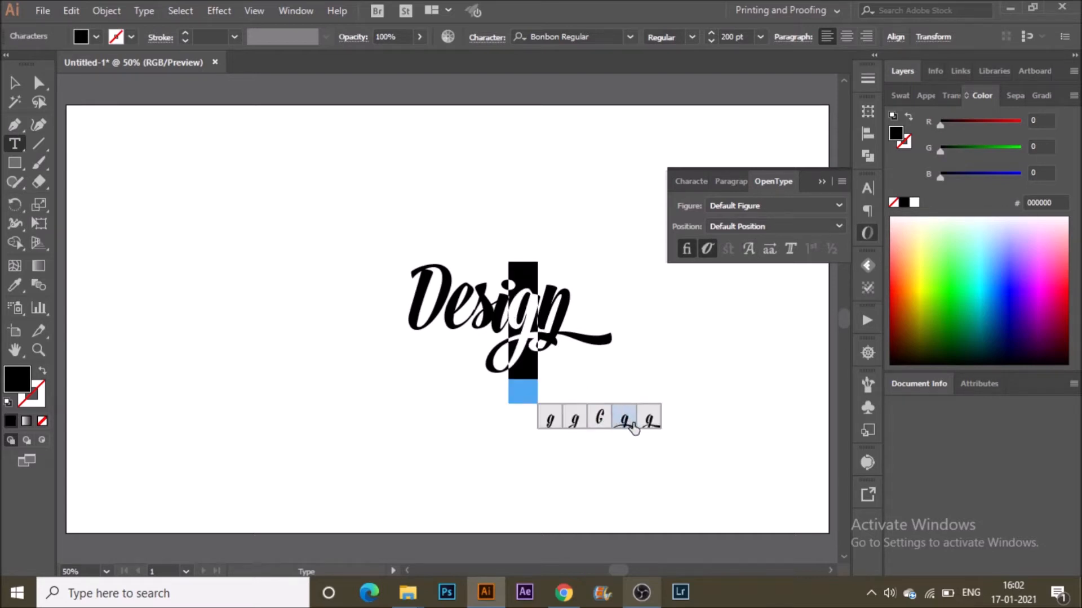
{"action": "left_click", "coordinate": [633, 426]}
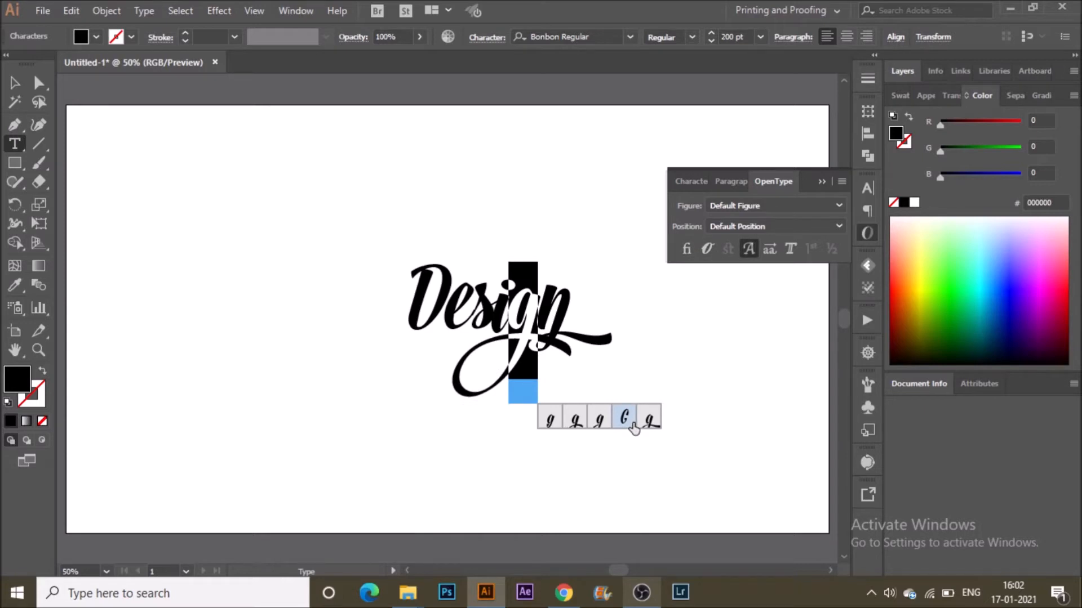
{"action": "left_click", "coordinate": [582, 426]}
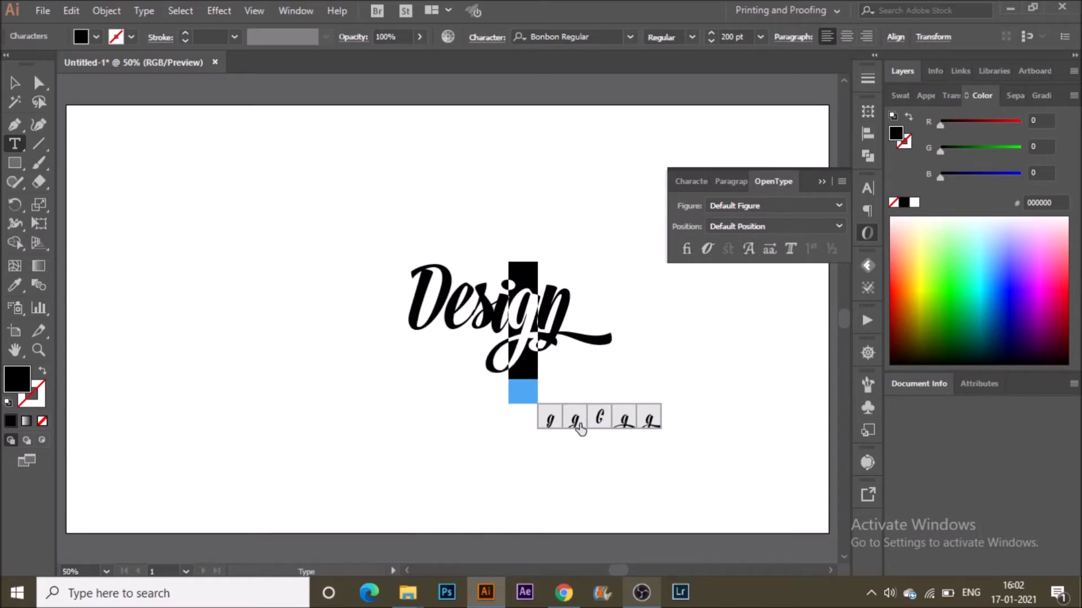
{"action": "left_click", "coordinate": [654, 424]}
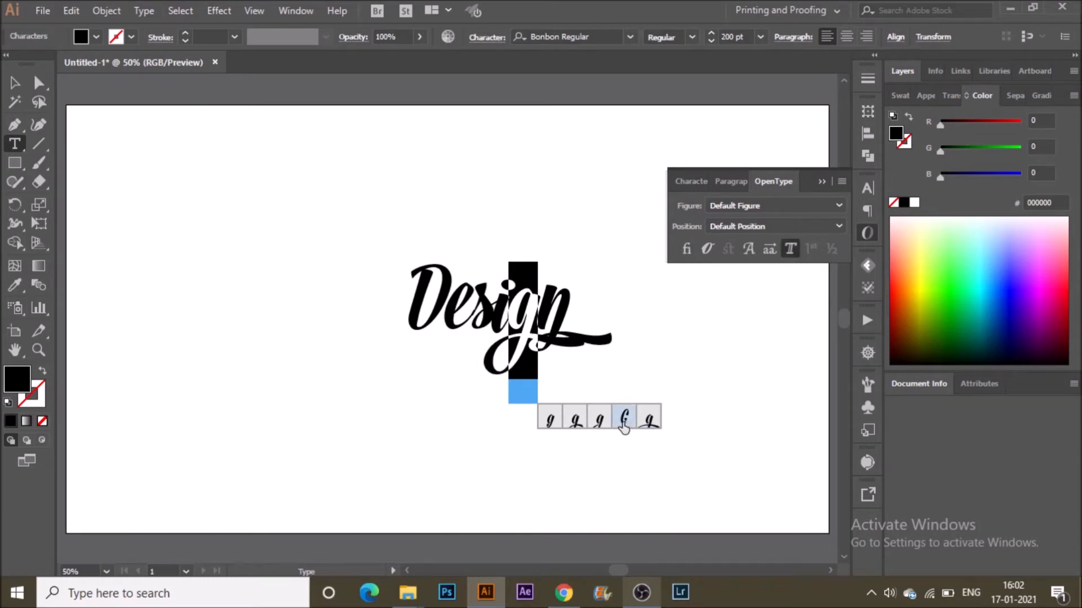
{"action": "left_click", "coordinate": [575, 424]}
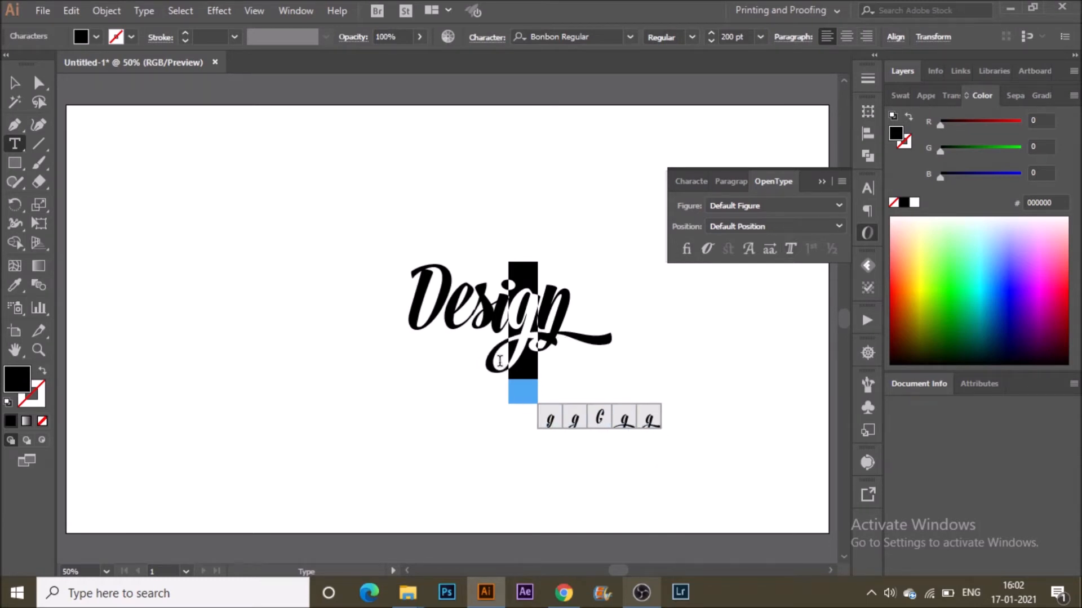
{"action": "left_click", "coordinate": [602, 423]}
{"action": "left_click", "coordinate": [625, 427]}
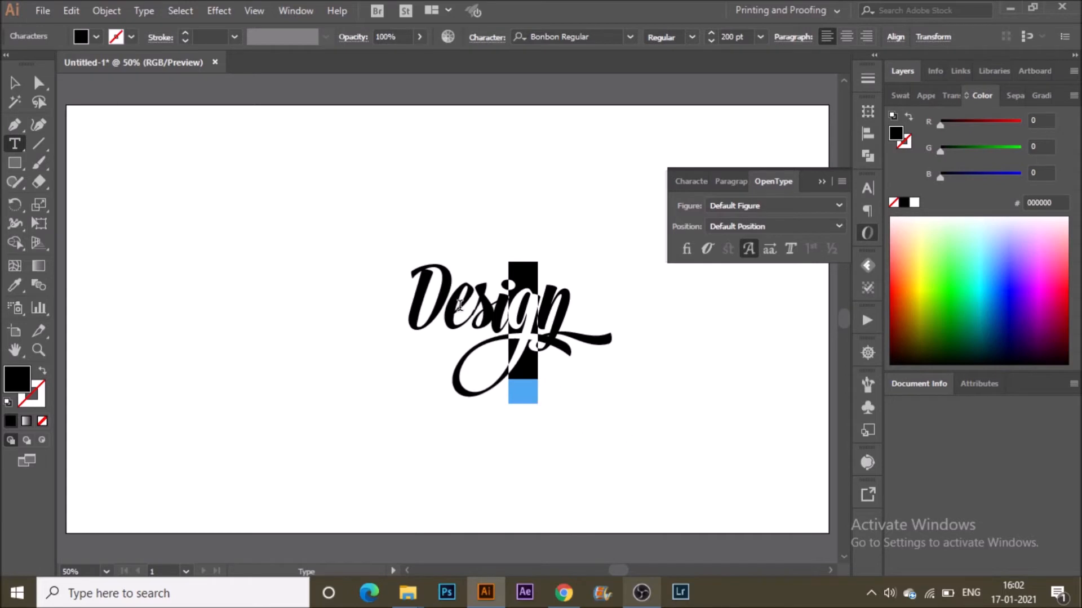
Select the "i" and try out its alternate glyphs, settling on the first alternate.
{"action": "left_click", "coordinate": [508, 317]}
{"action": "left_click_drag", "start_coordinate": [508, 316], "coordinate": [488, 321]}
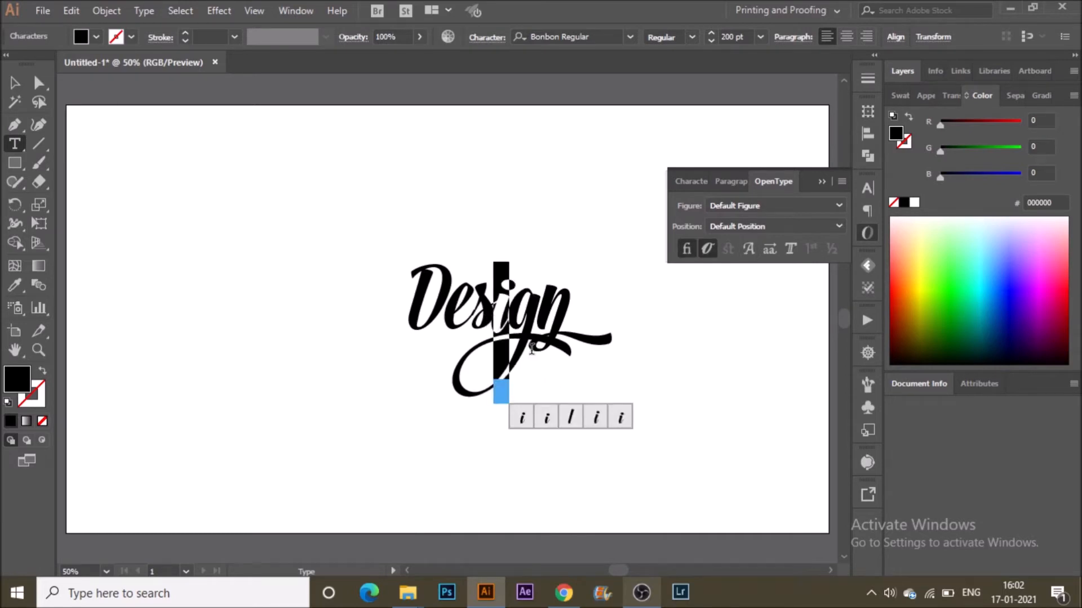
{"action": "mouse_move", "coordinate": [507, 311]}
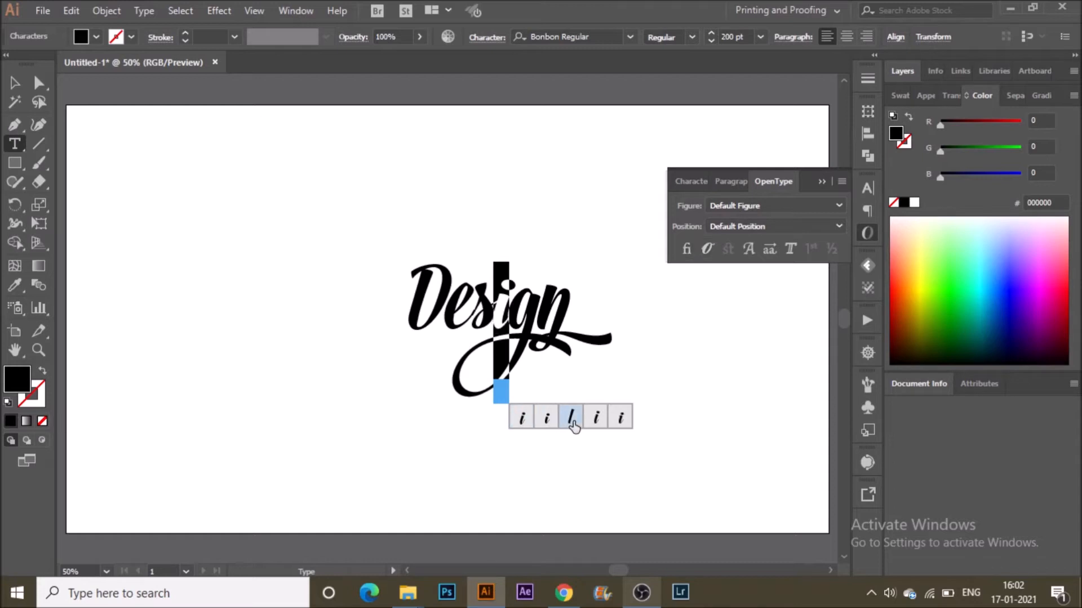
{"action": "left_click", "coordinate": [551, 420]}
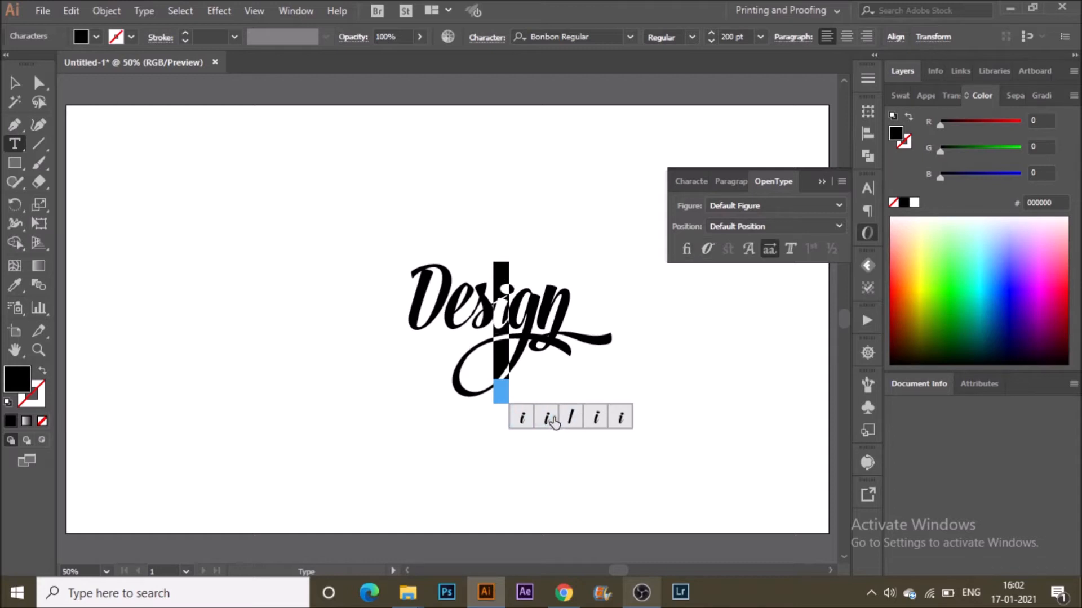
{"action": "left_click", "coordinate": [596, 417]}
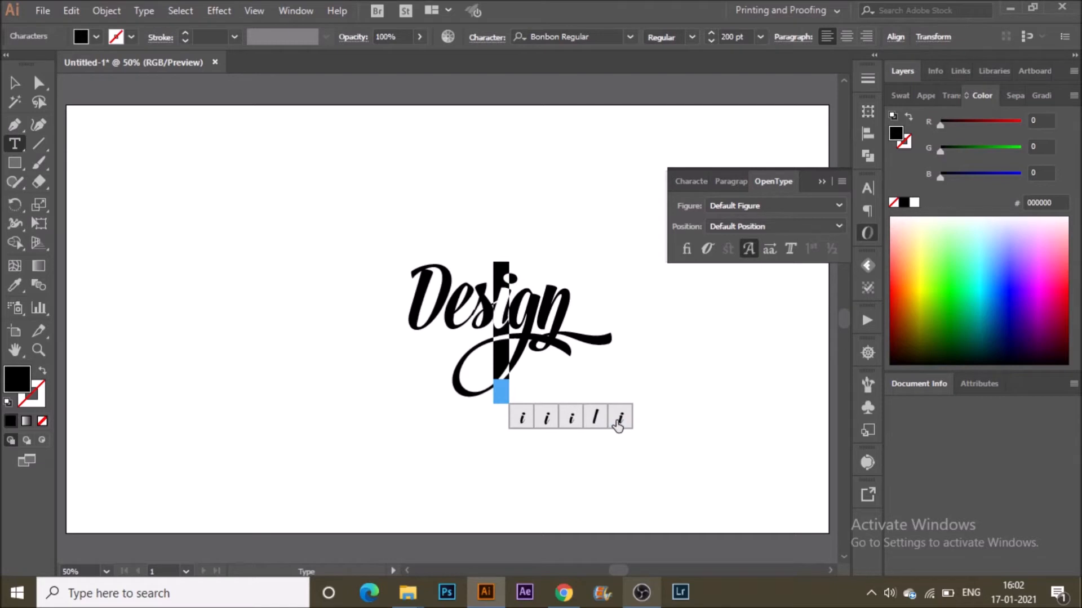
{"action": "left_click", "coordinate": [618, 425]}
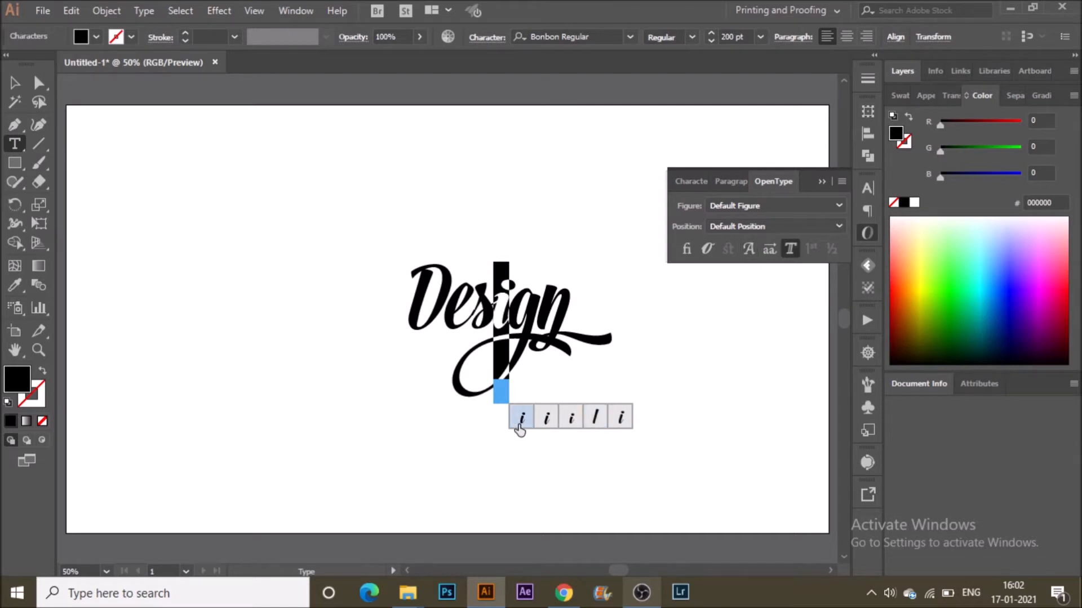
{"action": "left_click", "coordinate": [537, 423]}
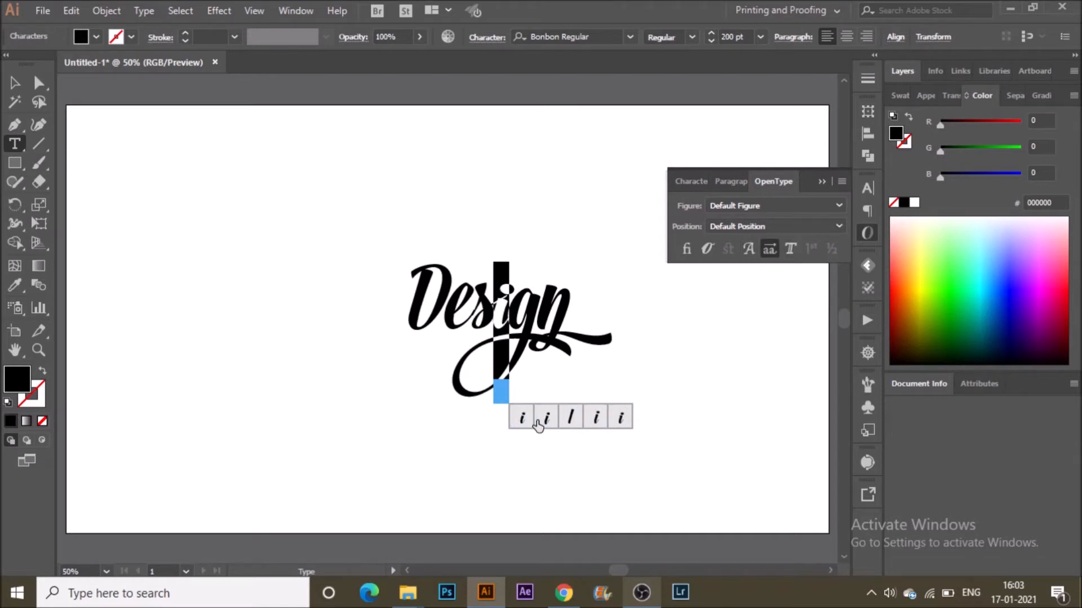
{"action": "left_click", "coordinate": [522, 418]}
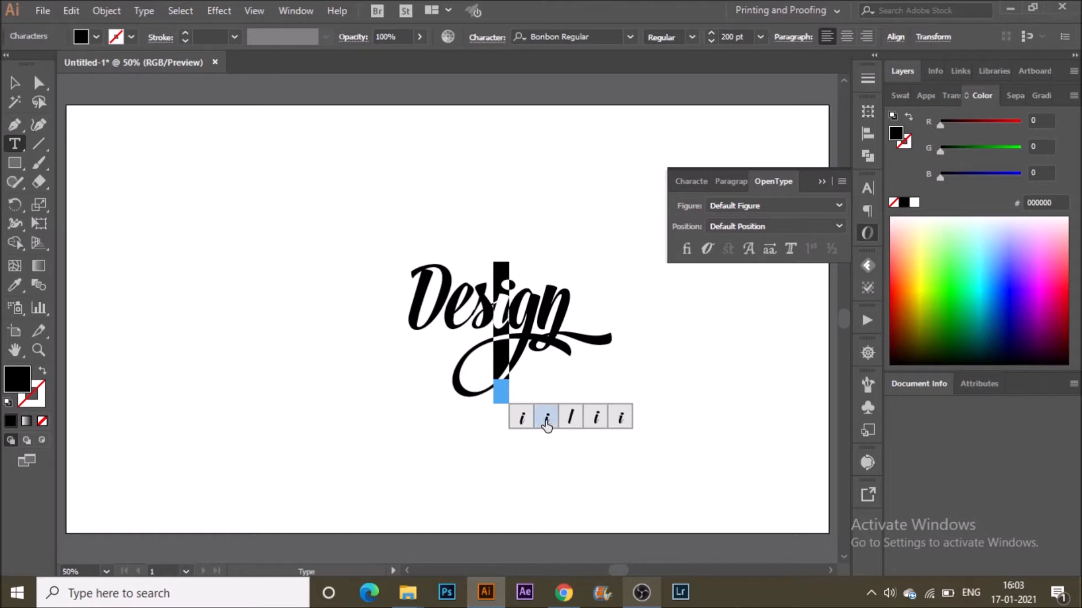
{"action": "left_click", "coordinate": [547, 424]}
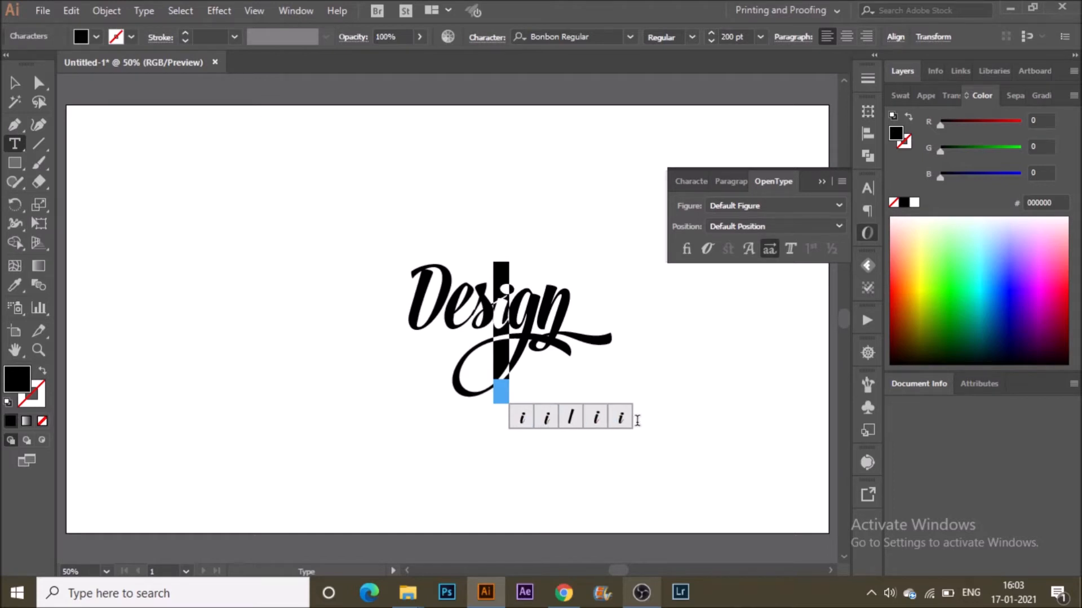
{"action": "left_click", "coordinate": [596, 418]}
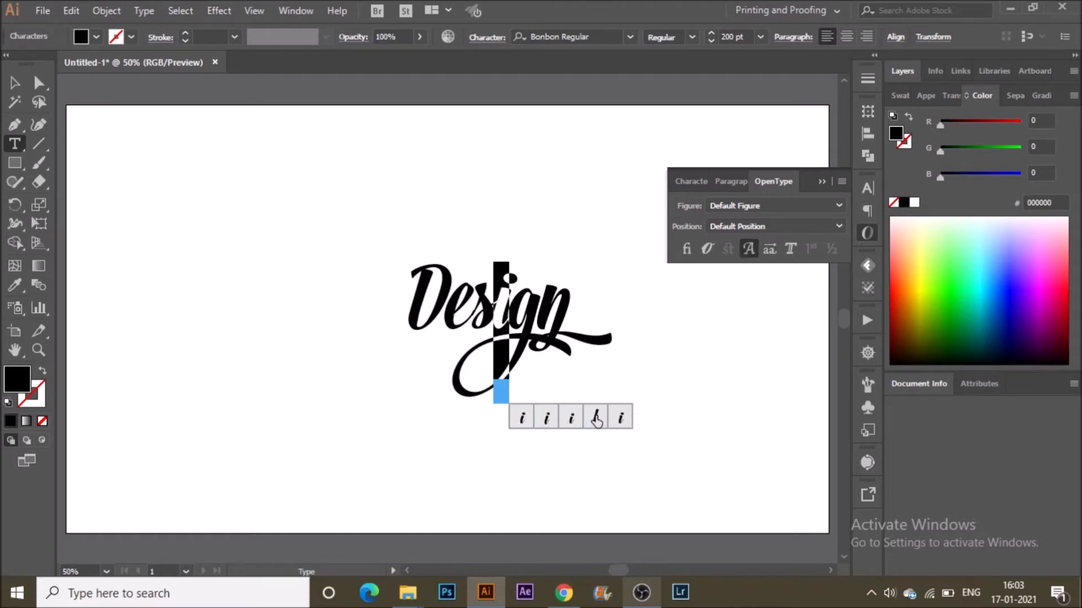
{"action": "left_click", "coordinate": [528, 417]}
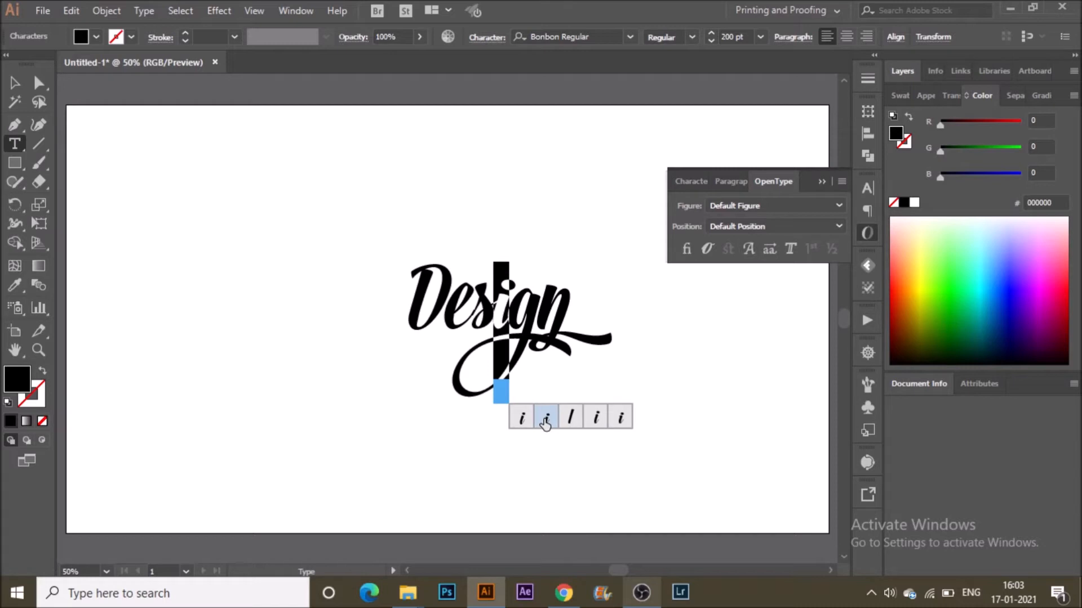
Select the "s" and try out its alternate glyphs, settling on the first option.
{"action": "left_click", "coordinate": [483, 315]}
{"action": "left_click_drag", "start_coordinate": [468, 318], "coordinate": [488, 318]}
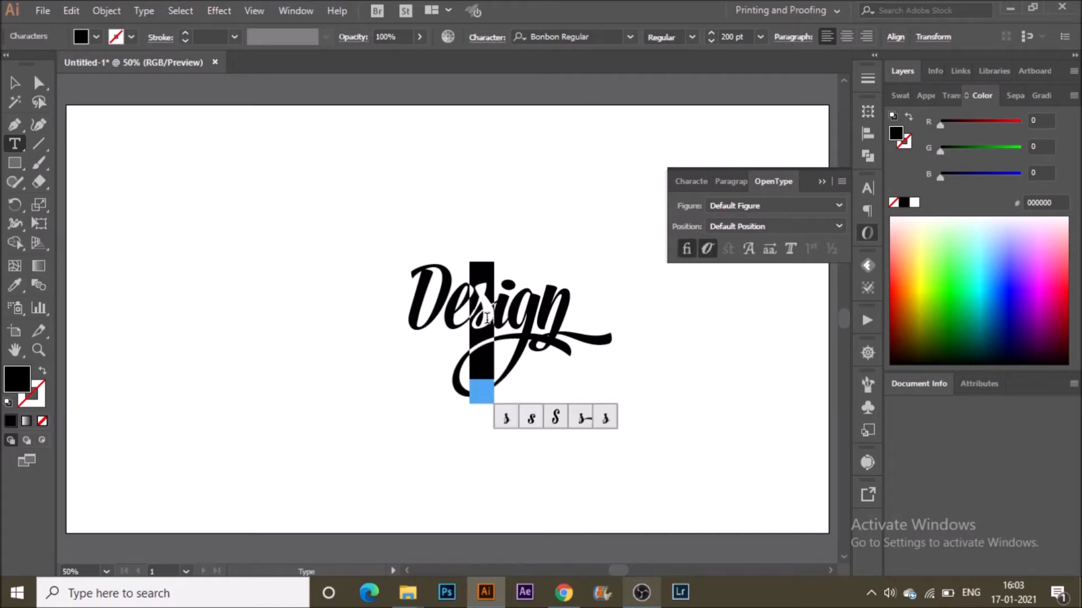
{"action": "left_click", "coordinate": [507, 418]}
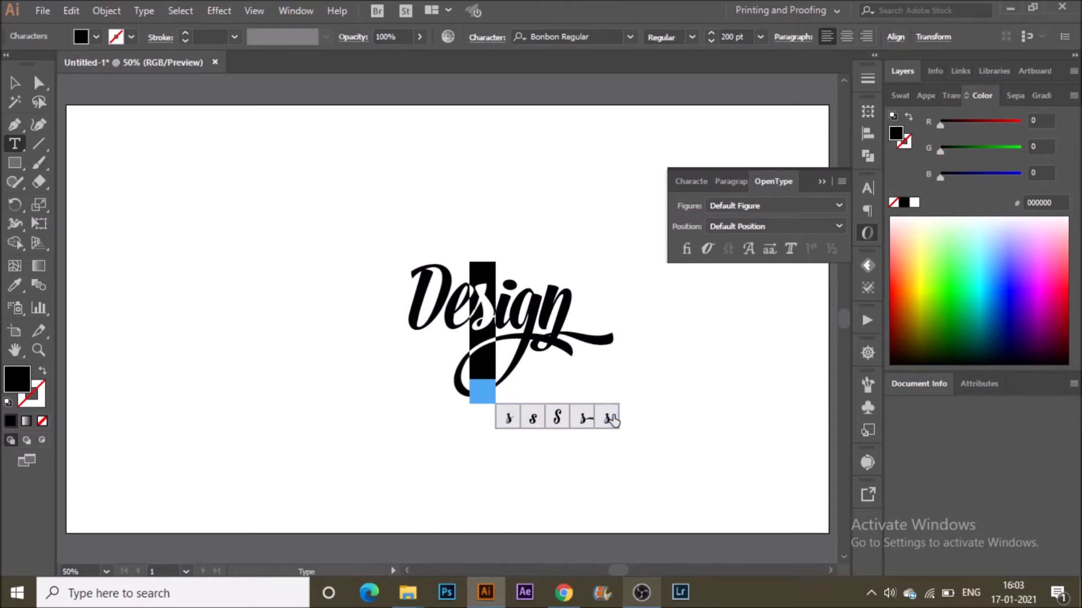
{"action": "left_click", "coordinate": [611, 418]}
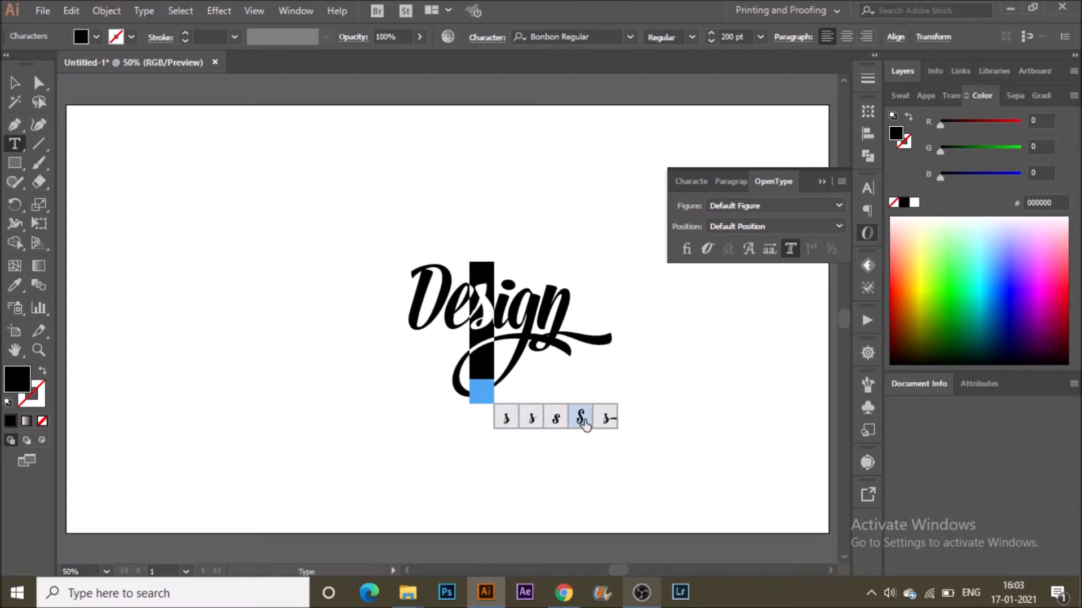
{"action": "left_click", "coordinate": [532, 420]}
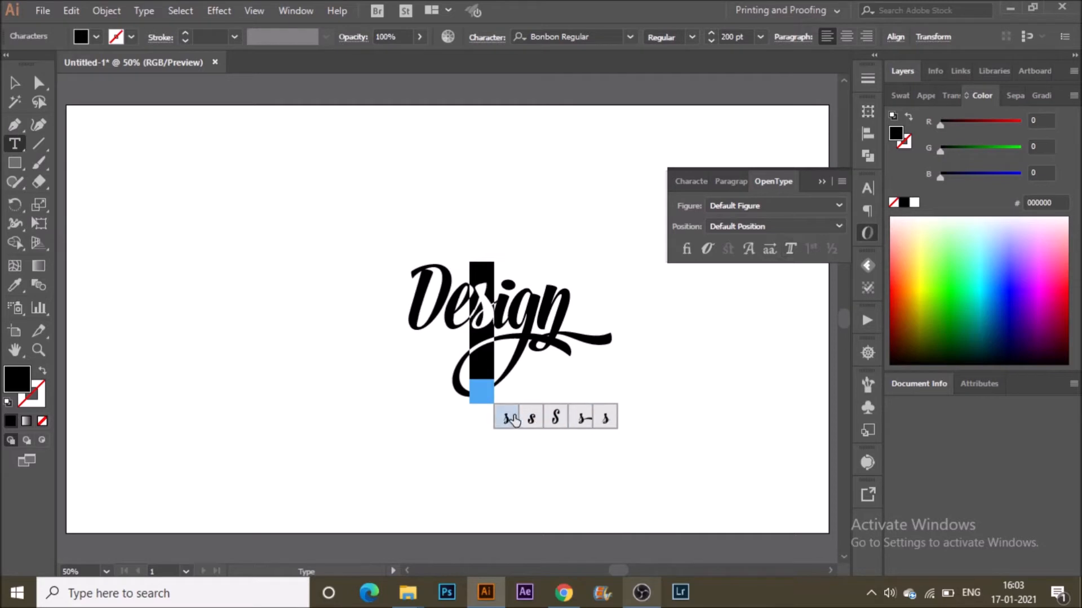
{"action": "left_click", "coordinate": [501, 420]}
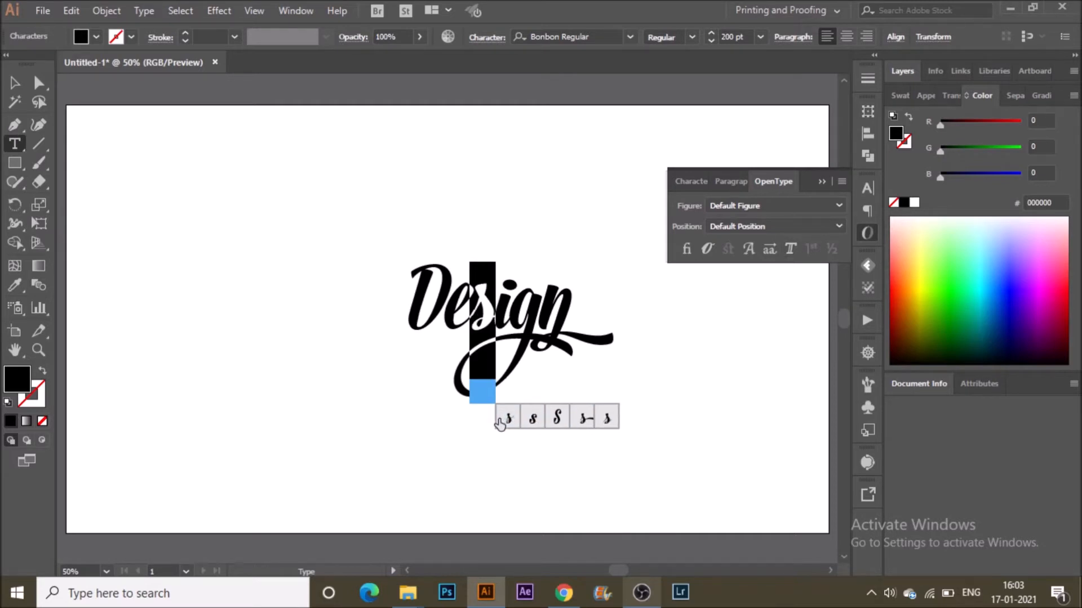
Select the "e" and preview its alternate glyphs, returning to the first option.
{"action": "left_click", "coordinate": [457, 313]}
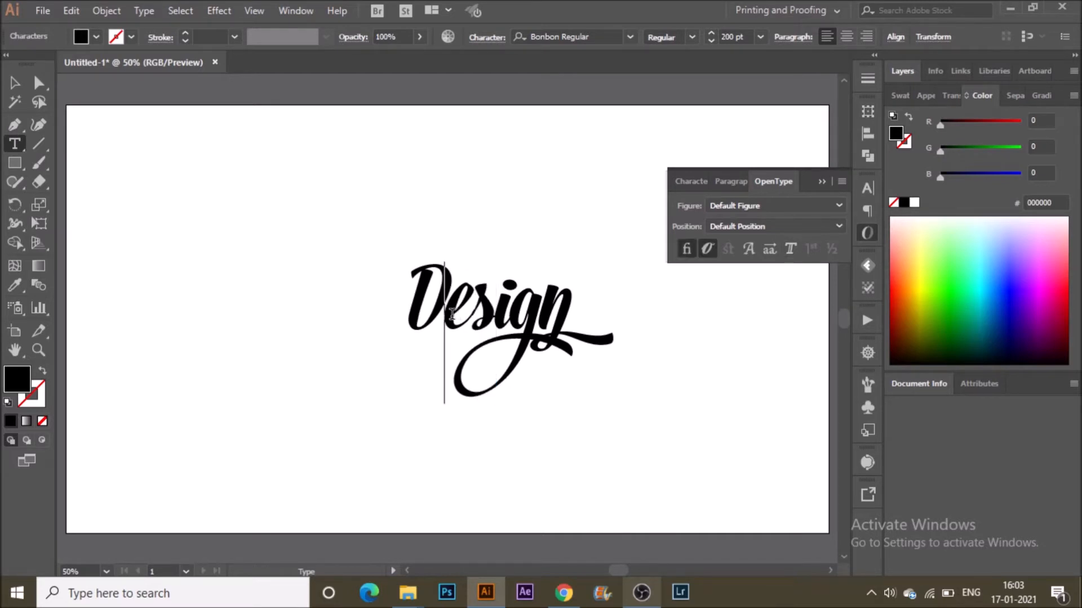
{"action": "left_click_drag", "start_coordinate": [457, 313], "coordinate": [463, 318]}
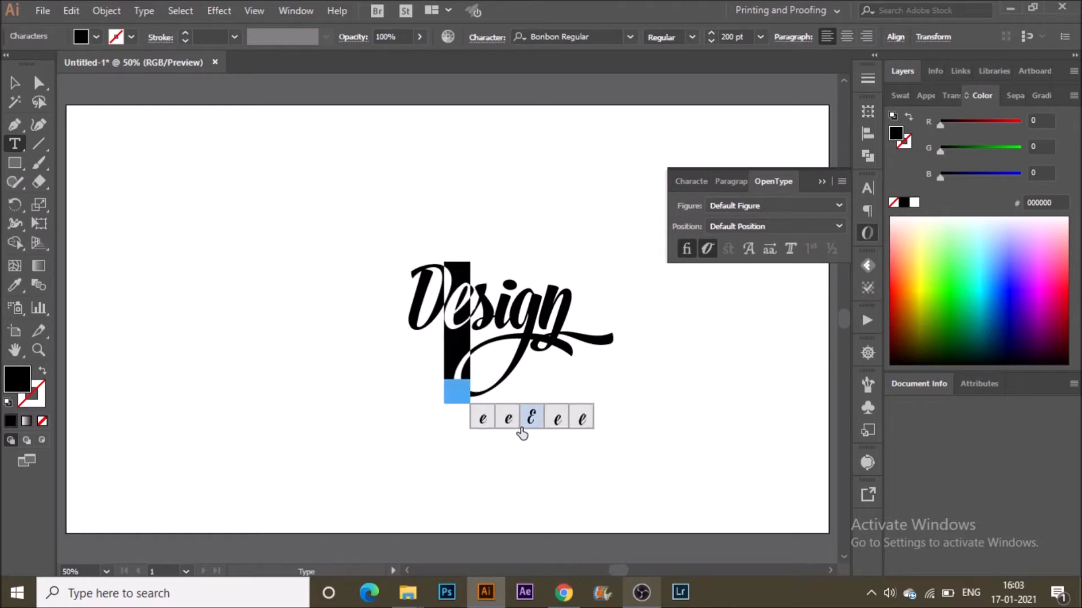
{"action": "left_click", "coordinate": [506, 422]}
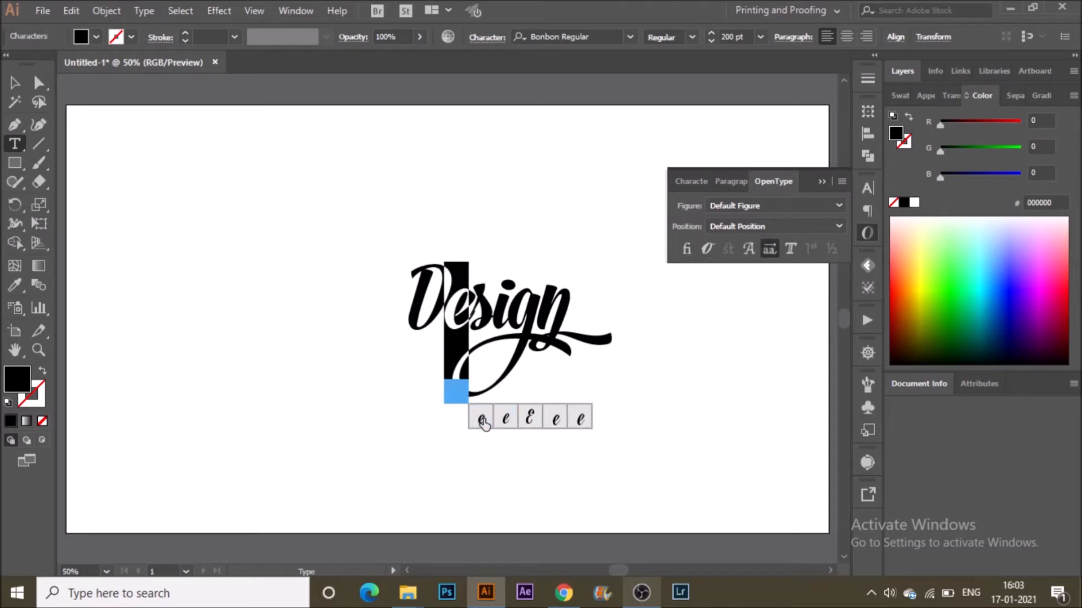
{"action": "left_click", "coordinate": [481, 422]}
{"action": "left_click", "coordinate": [554, 422]}
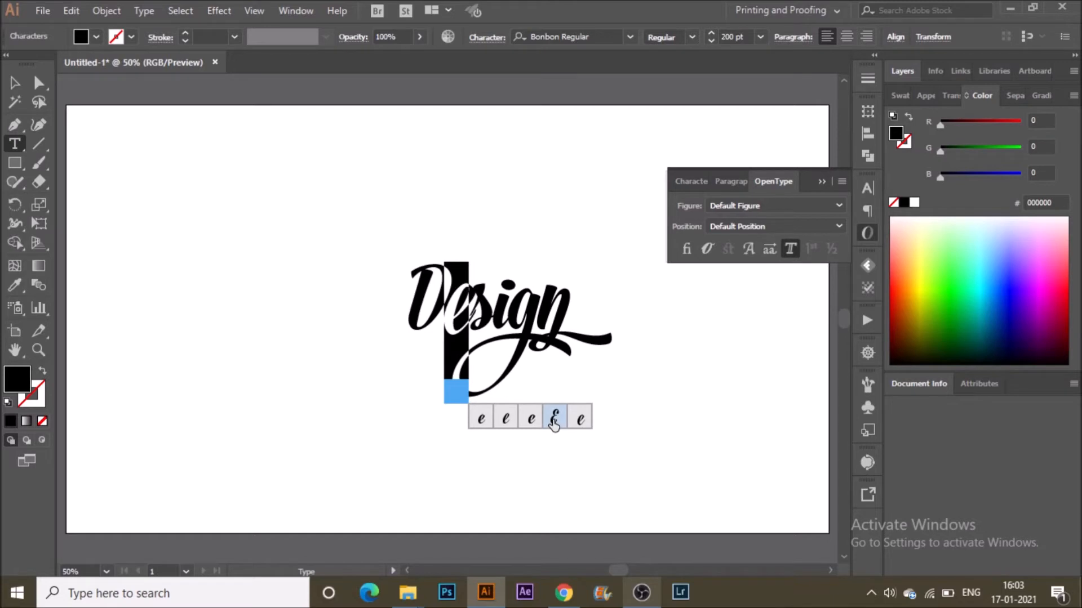
{"action": "left_click", "coordinate": [554, 422]}
{"action": "left_click", "coordinate": [558, 423]}
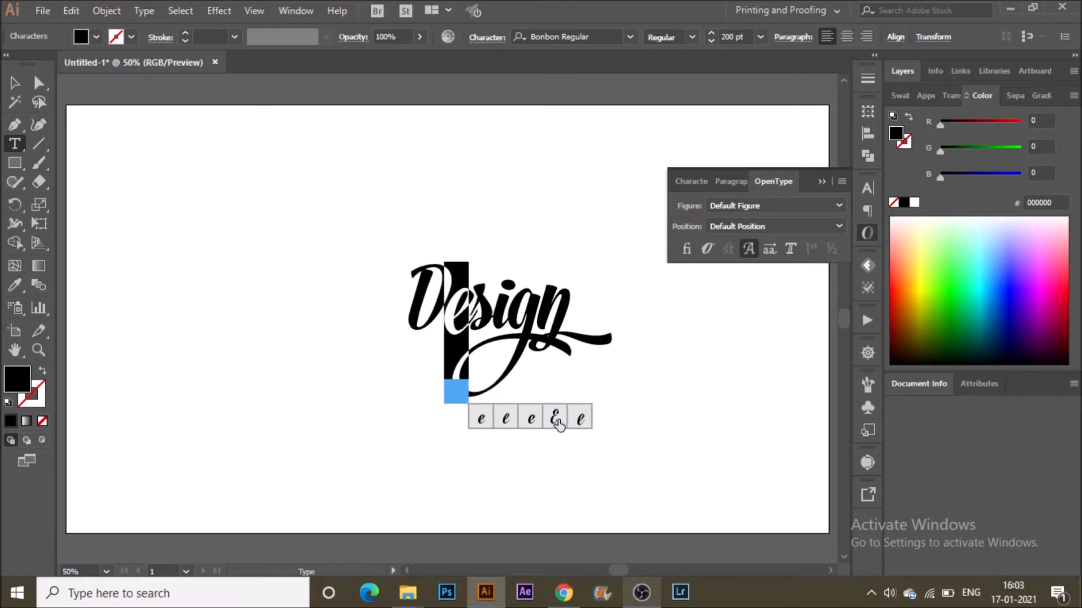
{"action": "left_click", "coordinate": [536, 427]}
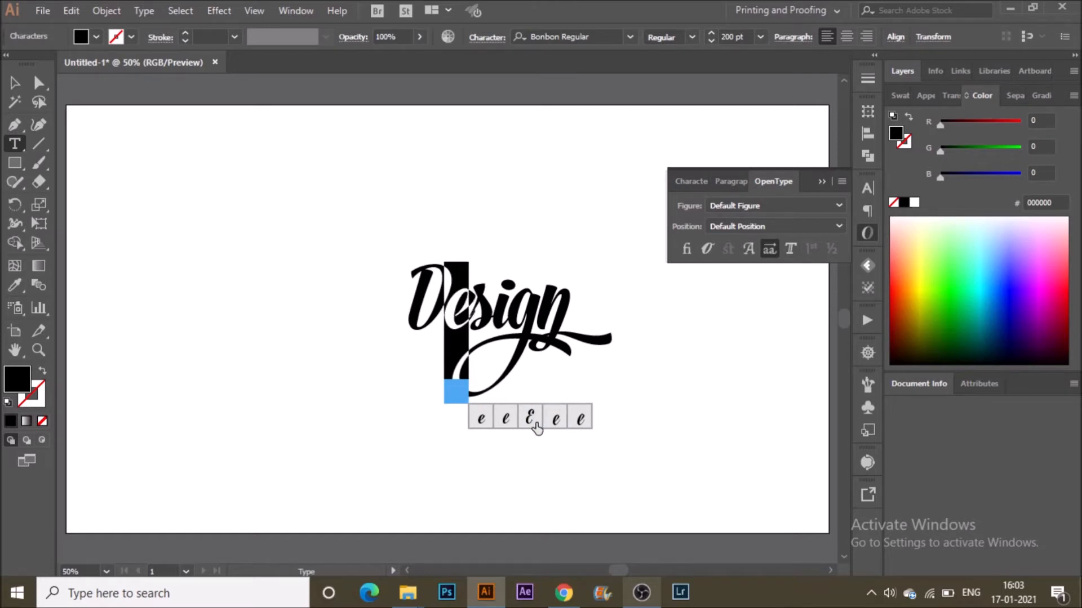
{"action": "left_click", "coordinate": [516, 427]}
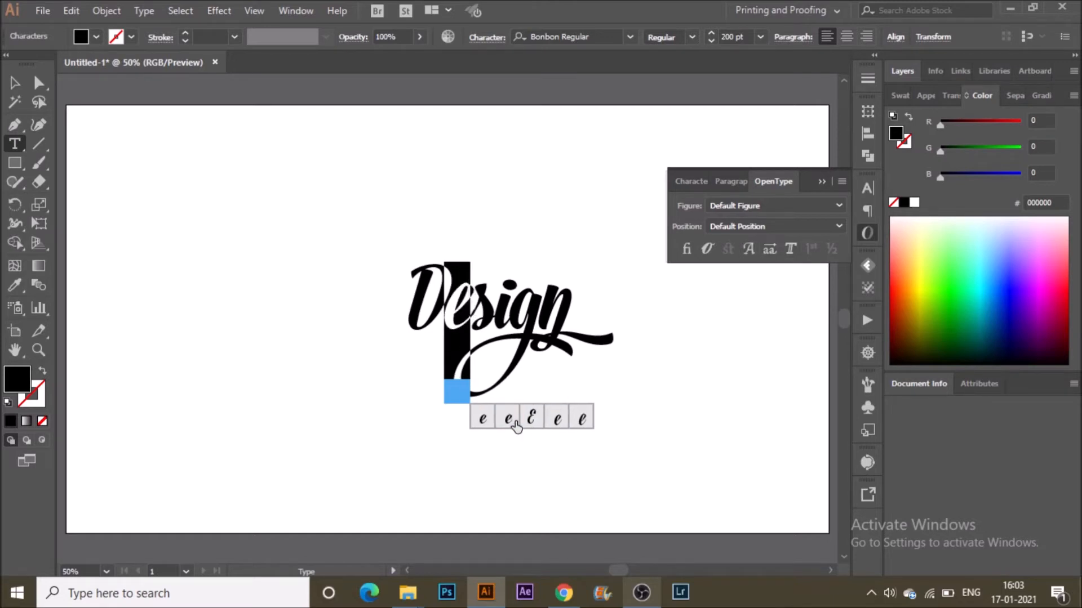
Select the "D" and apply its alternate glyph with a large looping swash.
{"action": "left_click", "coordinate": [433, 315]}
{"action": "left_click_drag", "start_coordinate": [433, 315], "coordinate": [415, 316]}
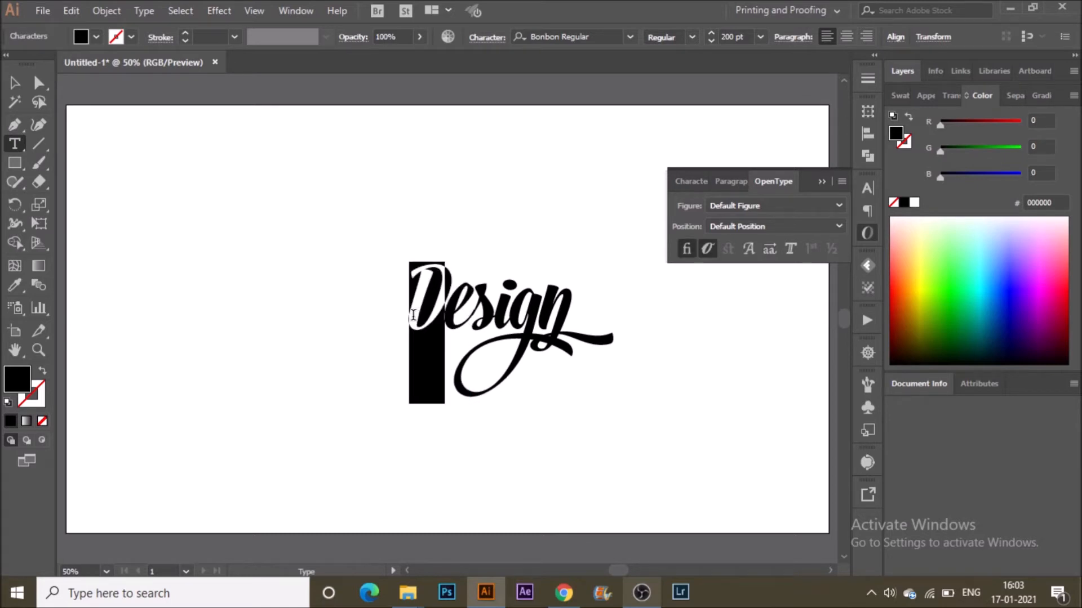
{"action": "left_click", "coordinate": [505, 418]}
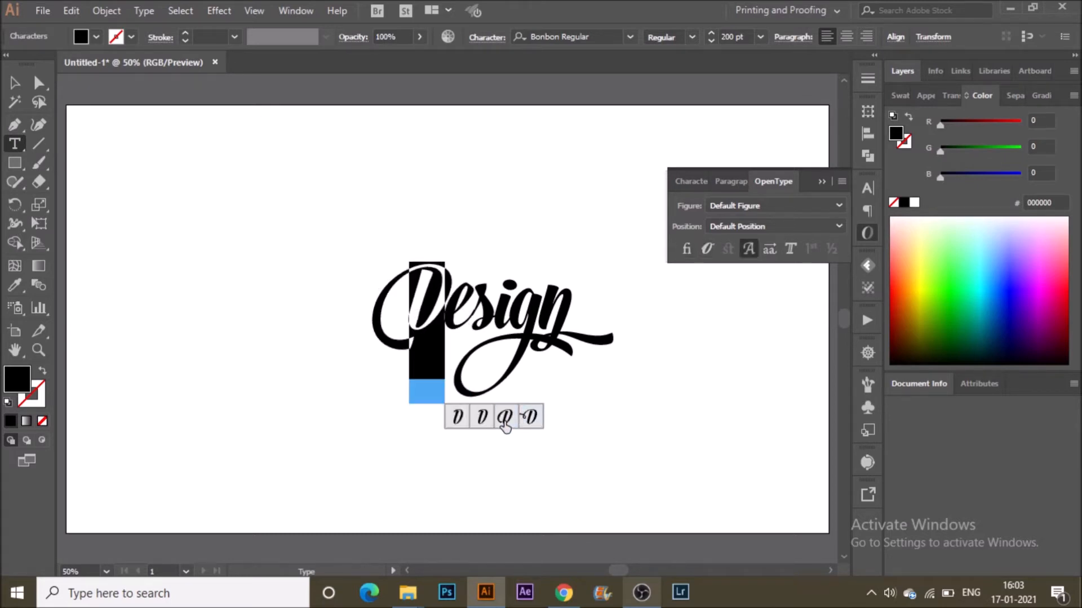
{"action": "left_click", "coordinate": [525, 311]}
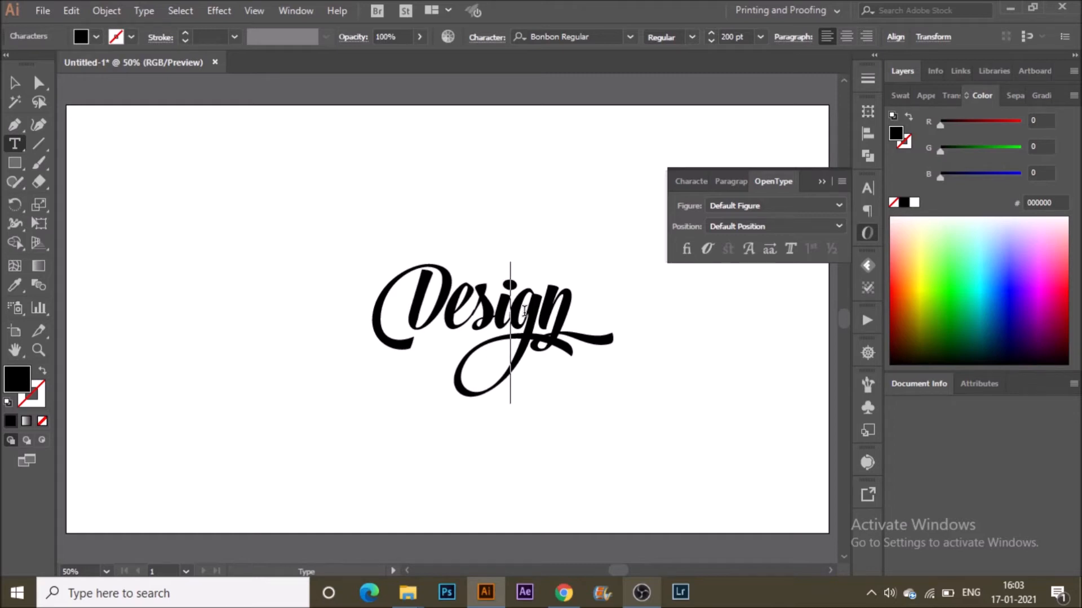
Select the "e" again and choose its first alternate glyph.
{"action": "left_click_drag", "start_coordinate": [445, 328], "coordinate": [466, 319]}
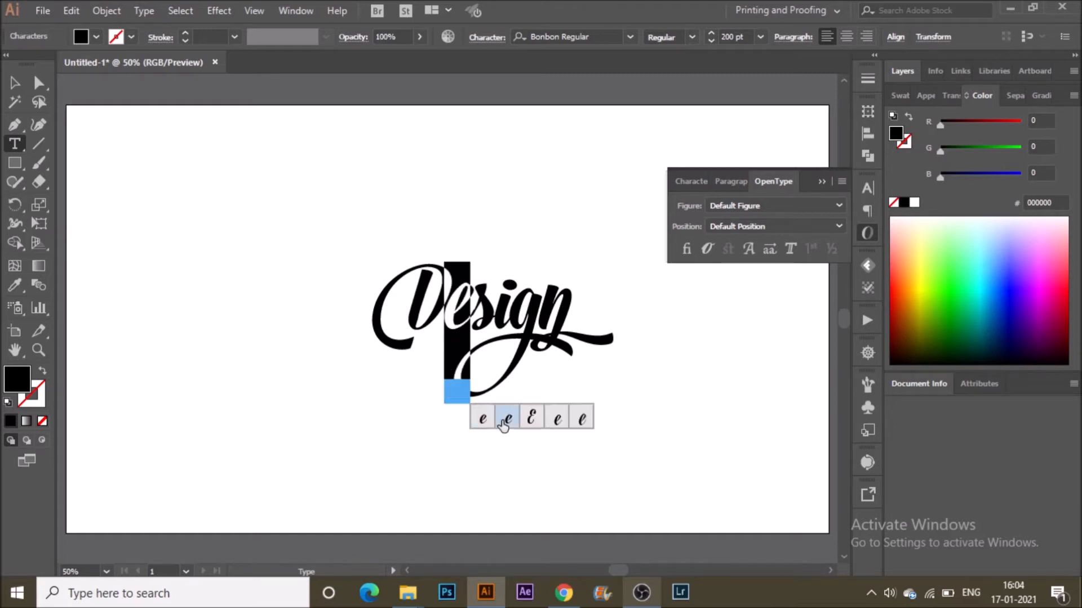
{"action": "left_click", "coordinate": [482, 419]}
{"action": "left_click", "coordinate": [488, 424]}
{"action": "left_click", "coordinate": [490, 328]}
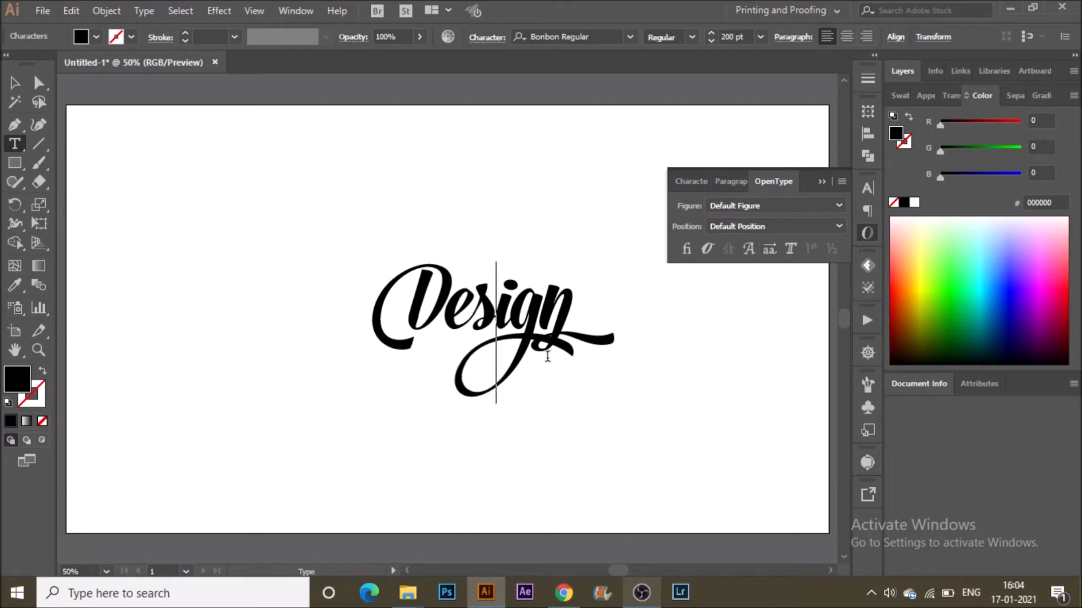
Enlarge the "Design" text to about 450 pt and shift it slightly on the artboard.
{"action": "left_click", "coordinate": [15, 84]}
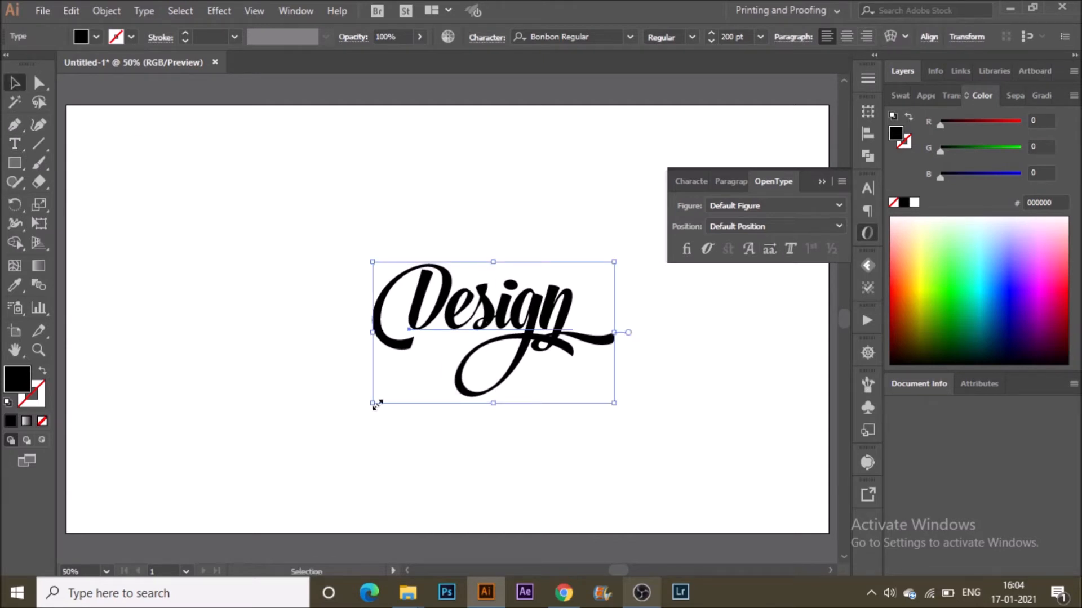
{"action": "left_click_drag", "start_coordinate": [372, 403], "coordinate": [221, 493]}
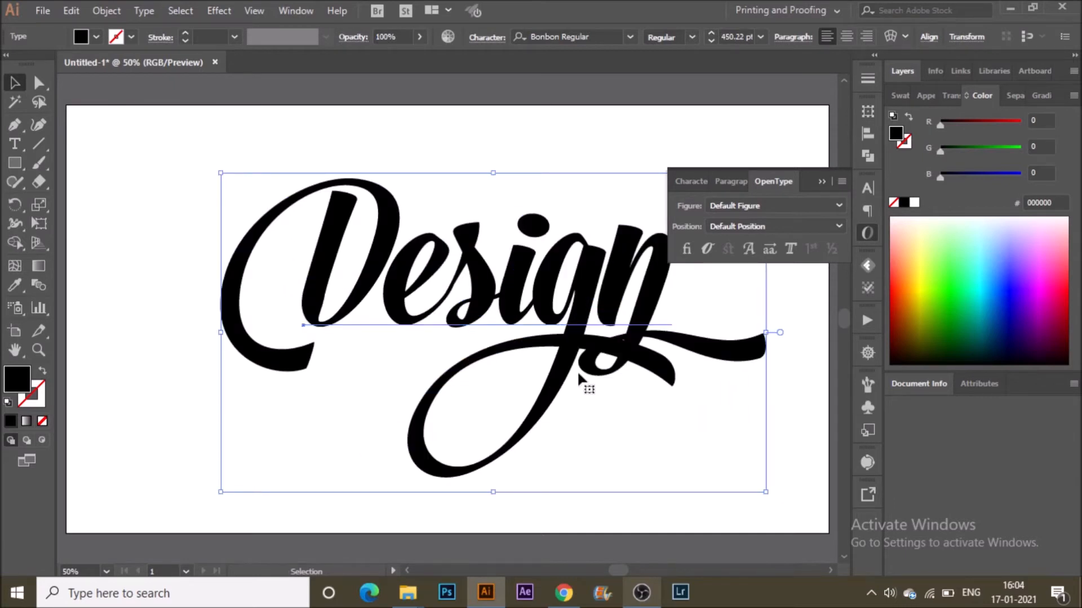
{"action": "left_click_drag", "start_coordinate": [563, 341], "coordinate": [552, 356]}
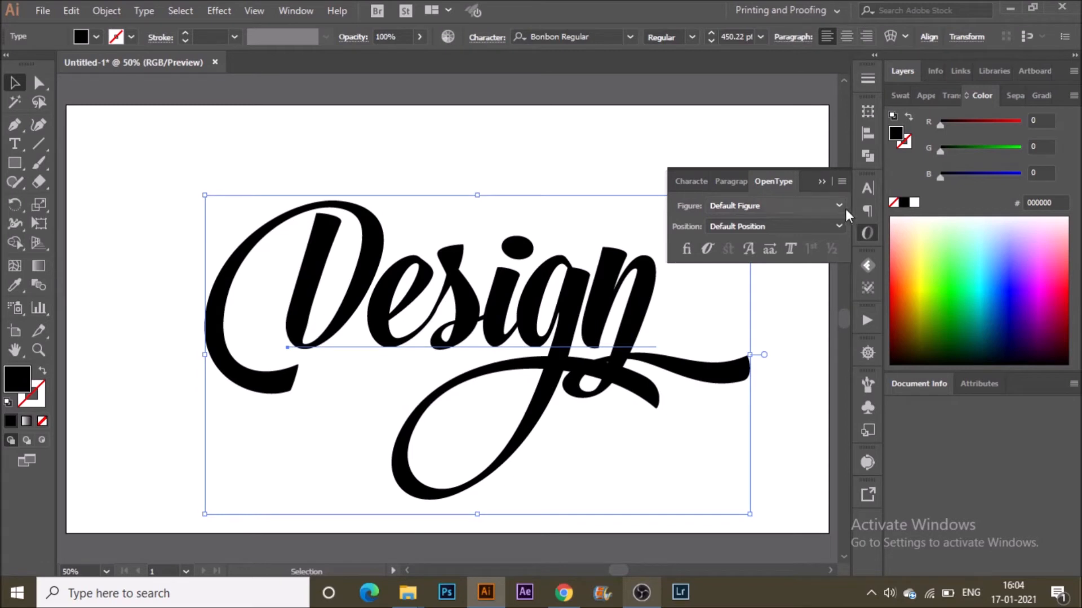
Close the OpenType panel and convert the "Design" text to outlines.
{"action": "left_click", "coordinate": [826, 182]}
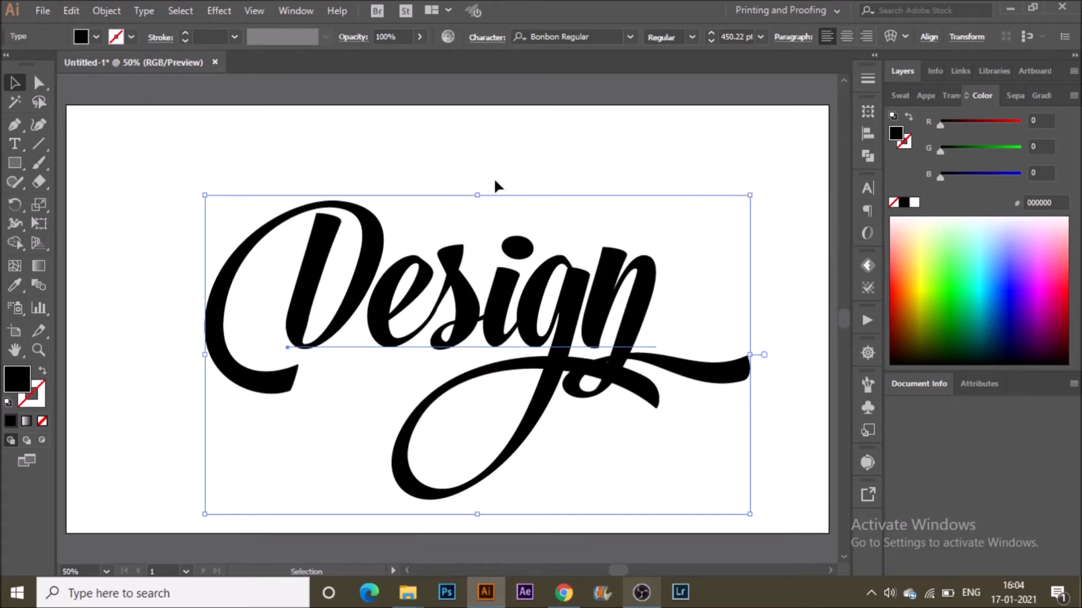
{"action": "left_click", "coordinate": [494, 176]}
{"action": "left_click", "coordinate": [401, 287]}
{"action": "right_click", "coordinate": [406, 293]}
{"action": "left_click", "coordinate": [494, 379]}
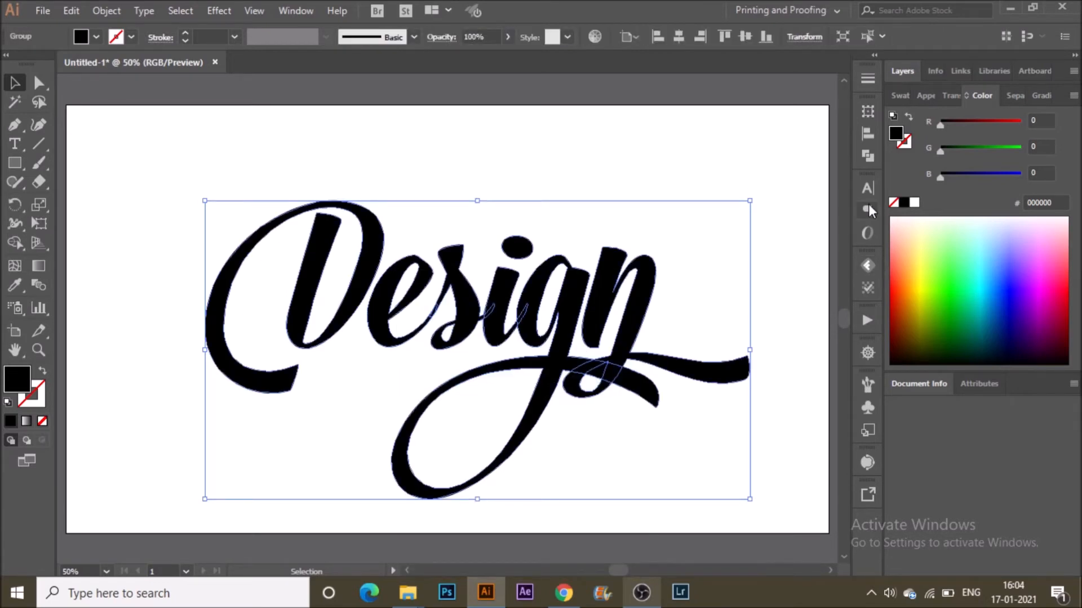
Open the Pathfinder panel and unite the outlined letters into one shape.
{"action": "left_click", "coordinate": [868, 155]}
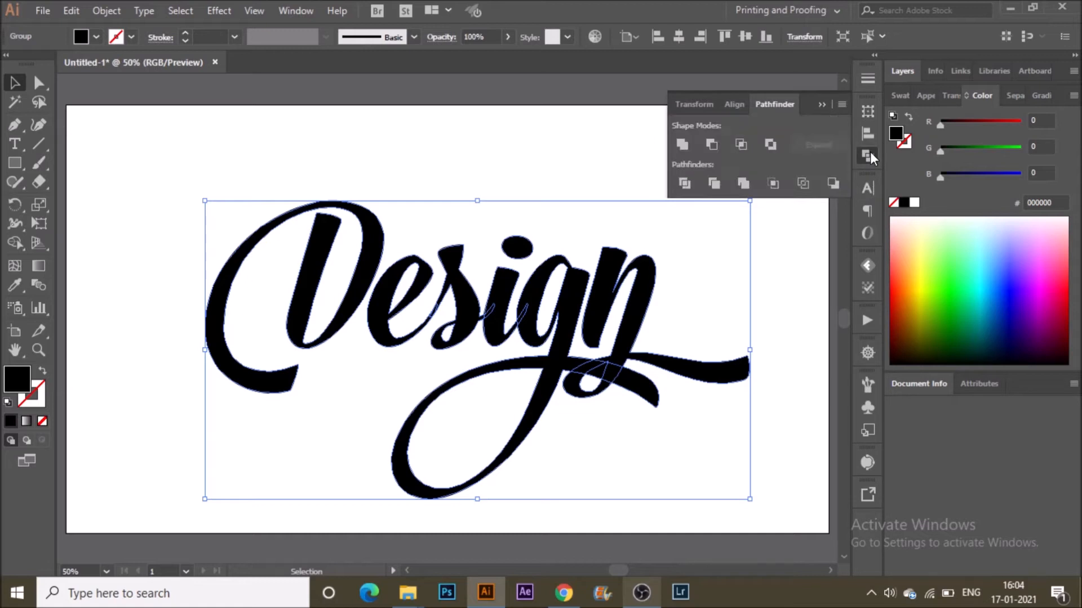
{"action": "left_click", "coordinate": [282, 2]}
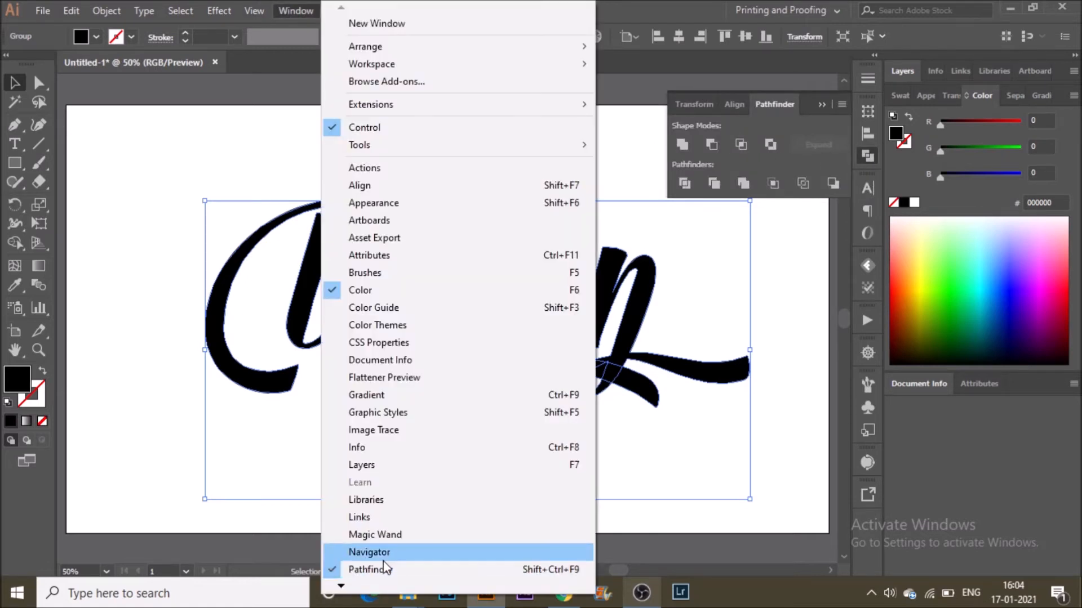
{"action": "left_click", "coordinate": [774, 104]}
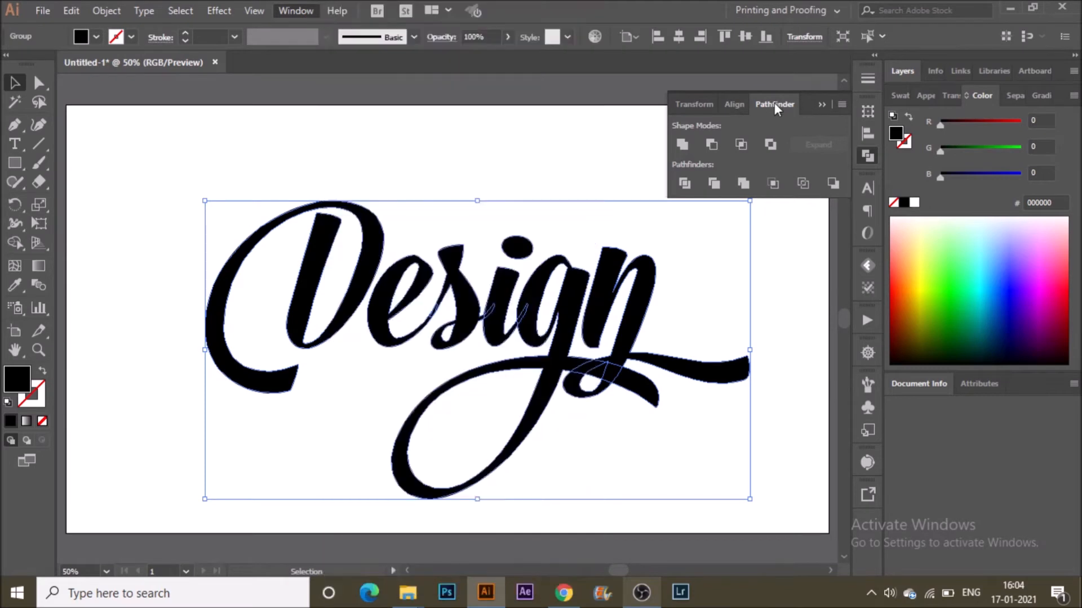
{"action": "left_click", "coordinate": [868, 154]}
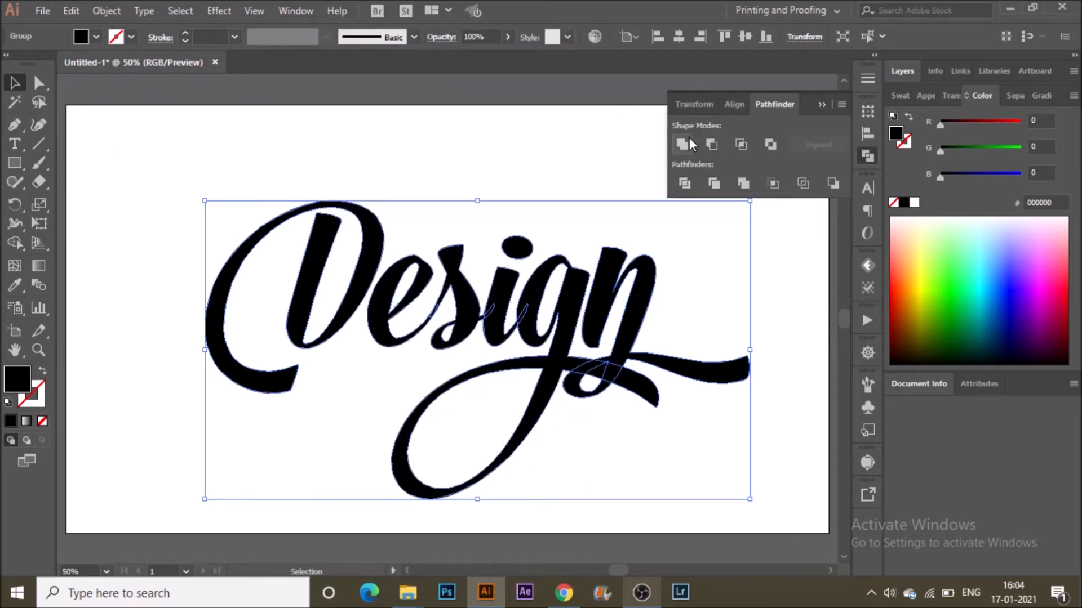
{"action": "left_click", "coordinate": [689, 140]}
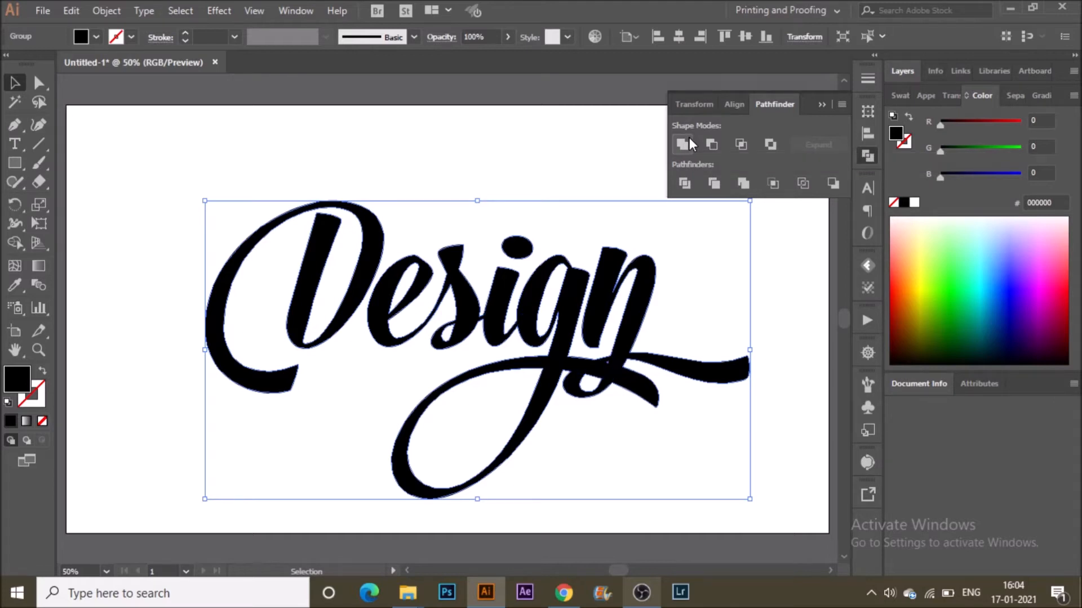
Apply Offset Path with a 10 px offset to the united lettering.
{"action": "left_click", "coordinate": [555, 142]}
{"action": "left_click", "coordinate": [492, 318]}
{"action": "left_click", "coordinate": [106, 11]}
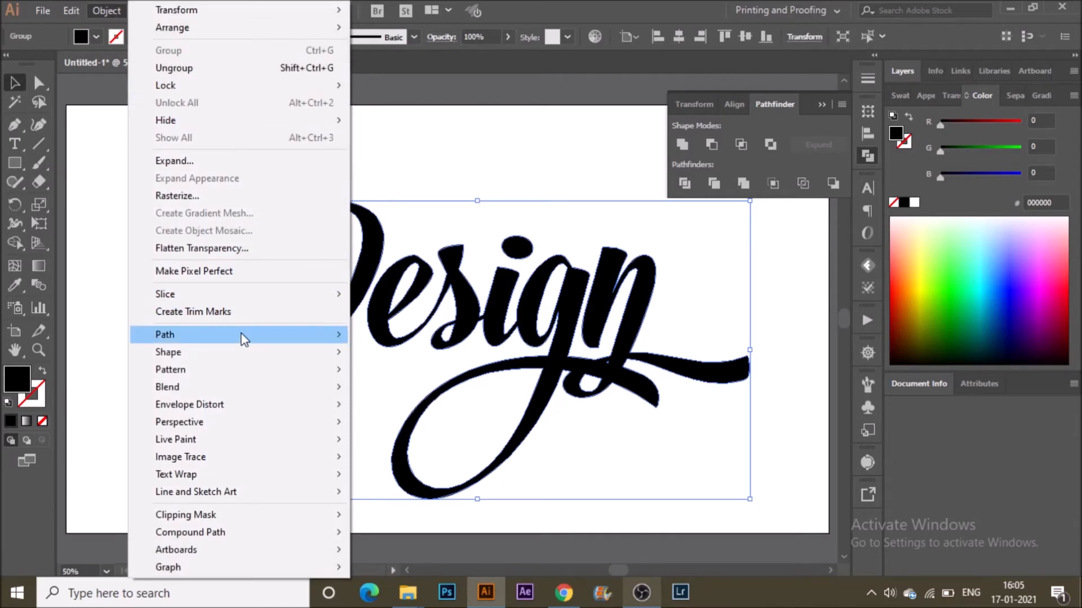
{"action": "mouse_move", "coordinate": [242, 338]}
{"action": "left_click", "coordinate": [426, 393]}
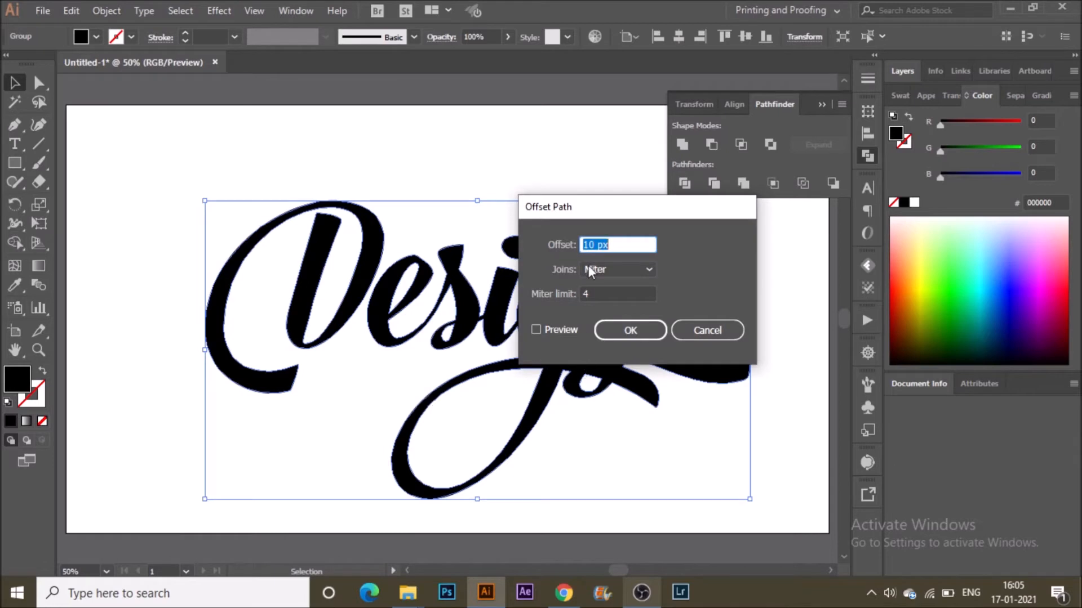
{"action": "left_click", "coordinate": [618, 337]}
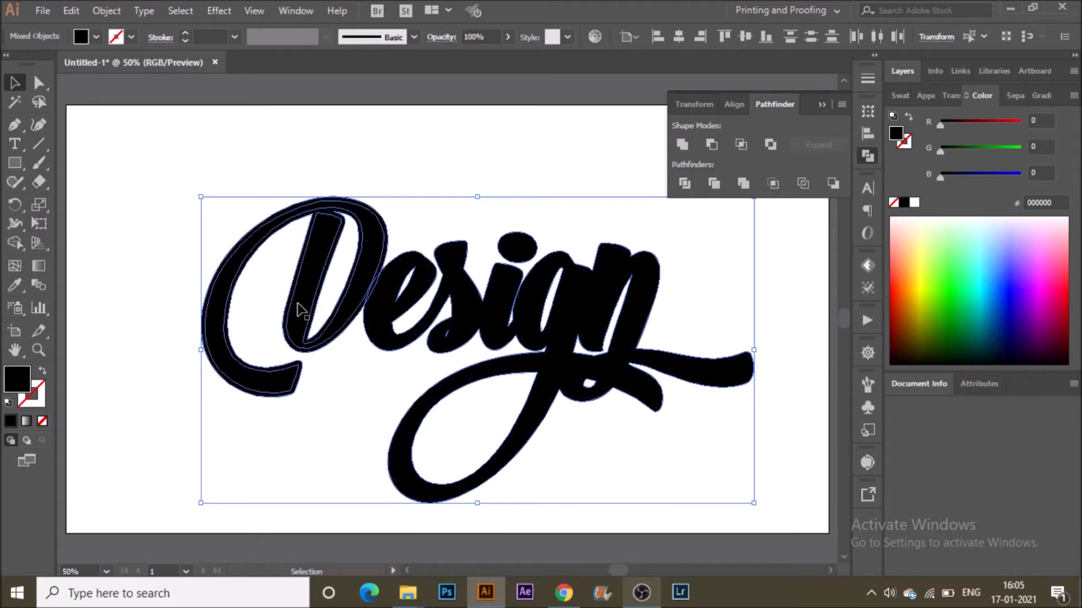
{"action": "key", "text": "ctrl+g"}
{"action": "right_click", "coordinate": [345, 310]}
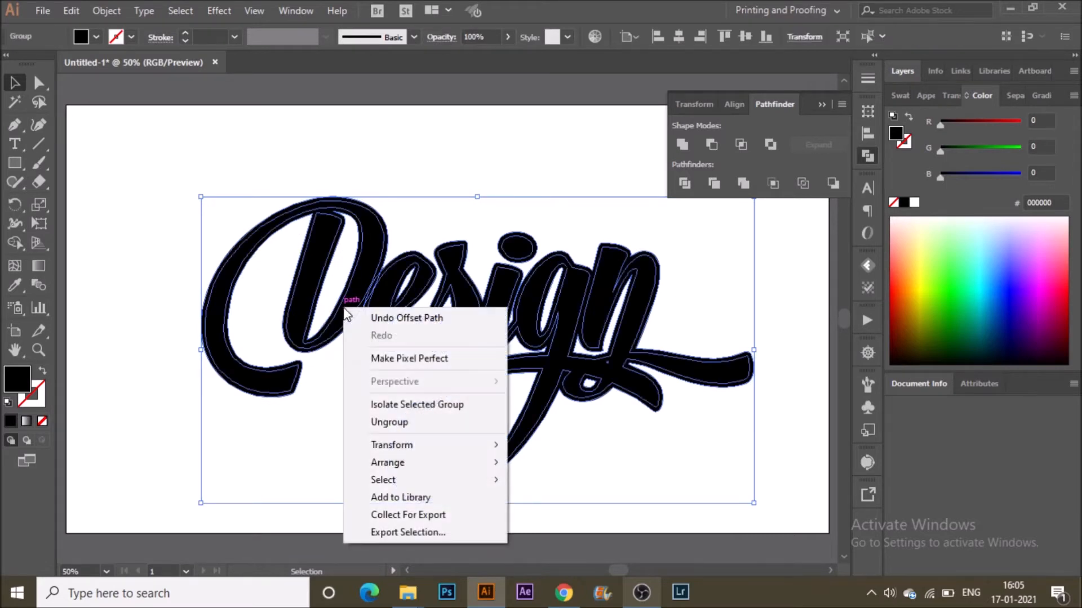
{"action": "left_click", "coordinate": [390, 424]}
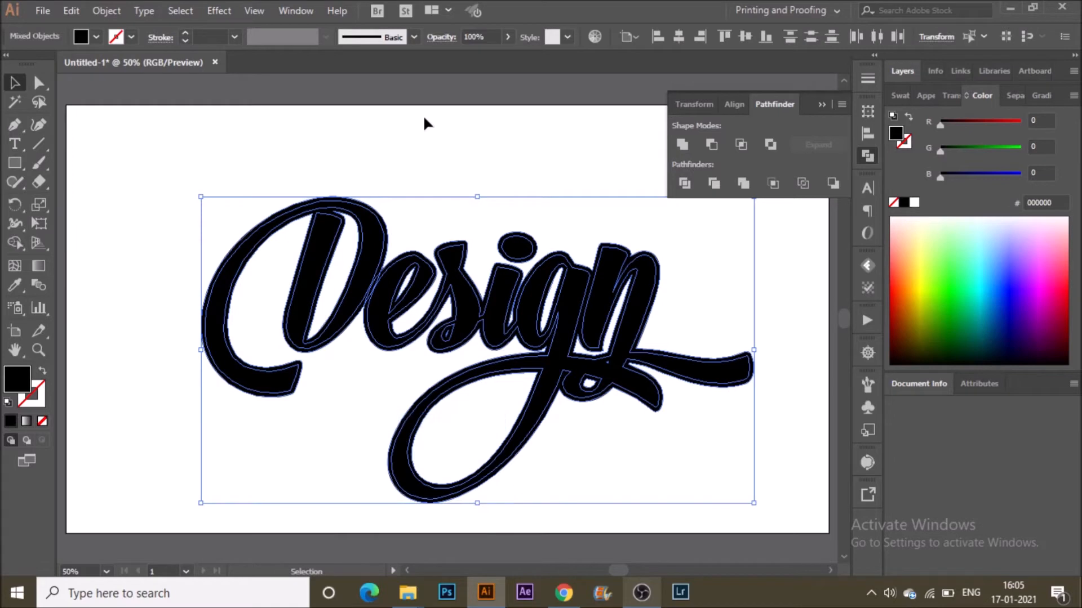
Select the inner letter shapes and fill them with white (ffffff).
{"action": "left_click", "coordinate": [423, 115]}
{"action": "left_click", "coordinate": [372, 267]}
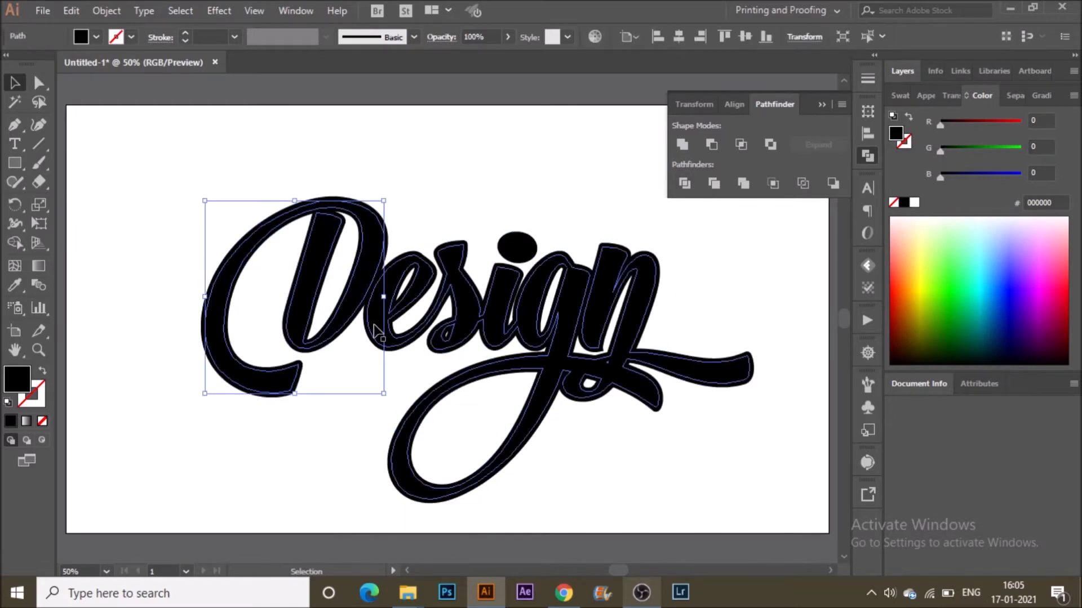
{"action": "left_click", "coordinate": [522, 249], "text": "shift"}
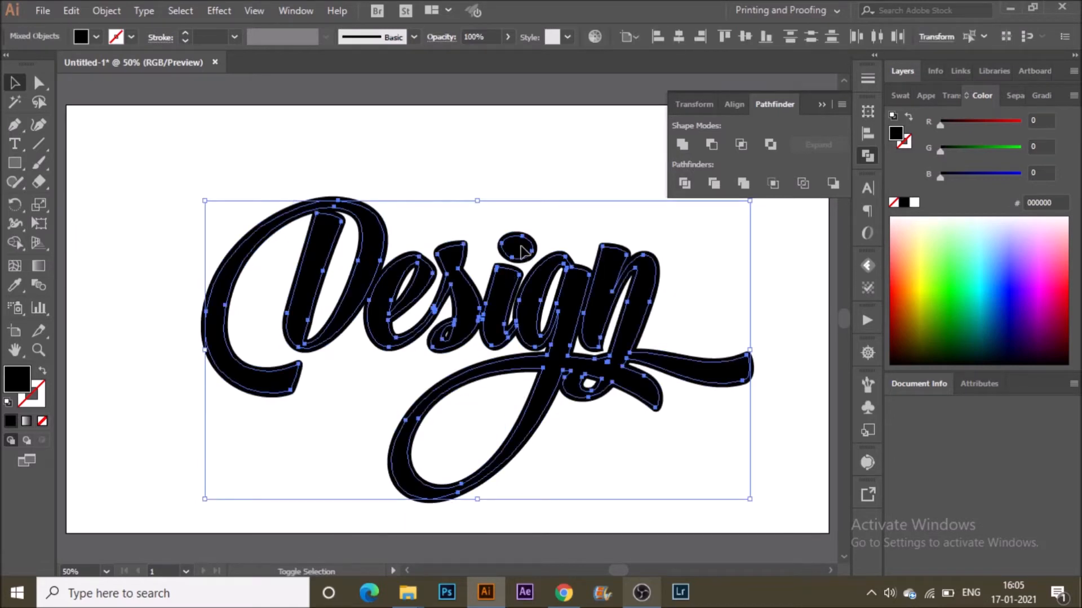
{"action": "double_click", "coordinate": [18, 378]}
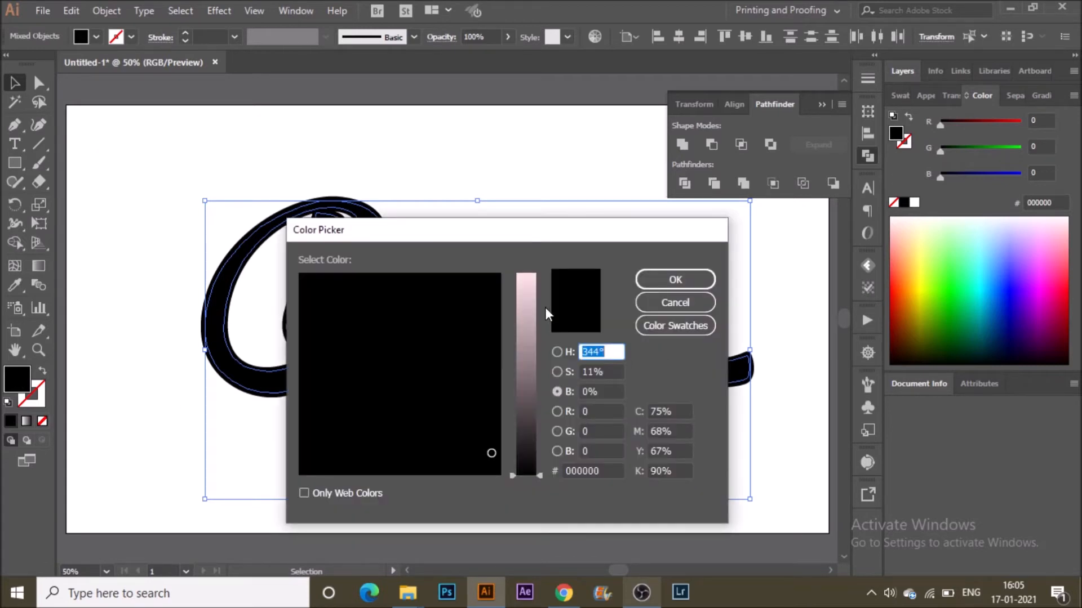
{"action": "left_click_drag", "start_coordinate": [525, 292], "coordinate": [534, 248]}
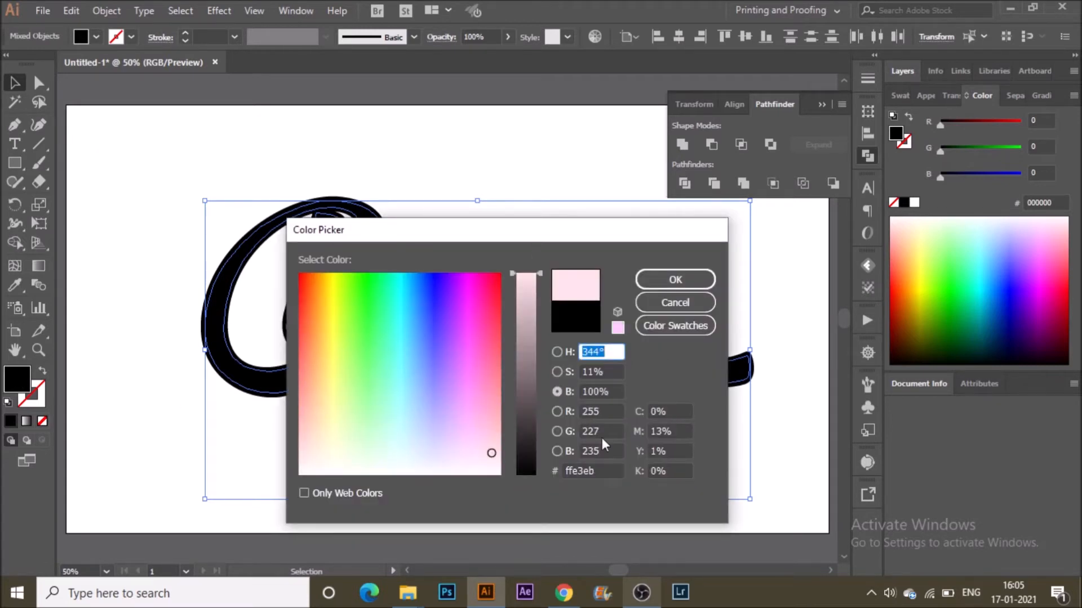
{"action": "left_click", "coordinate": [557, 371]}
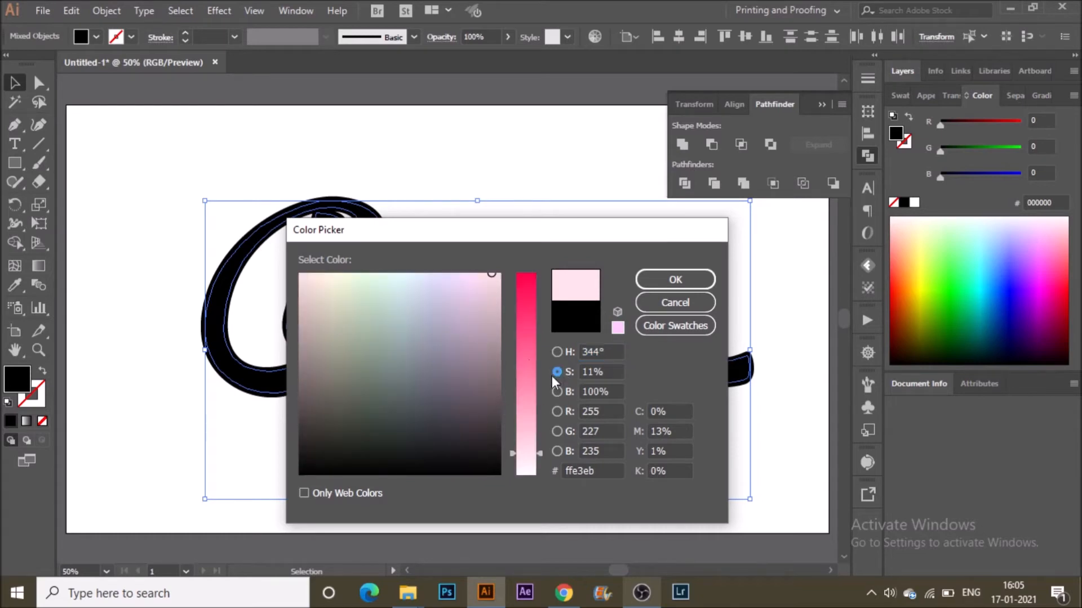
{"action": "left_click_drag", "start_coordinate": [529, 468], "coordinate": [530, 503]}
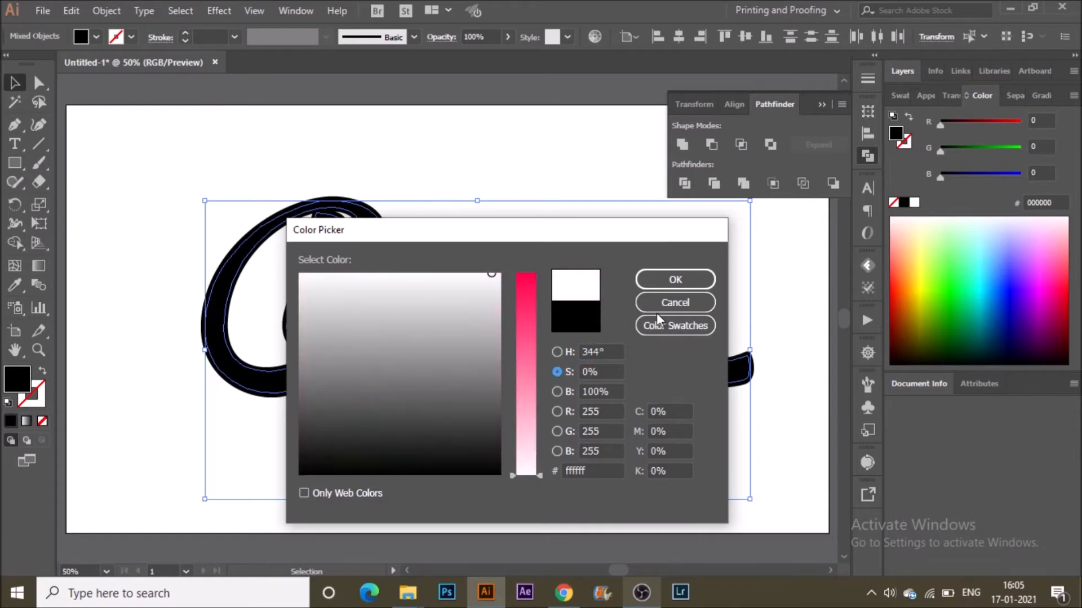
{"action": "left_click", "coordinate": [678, 279]}
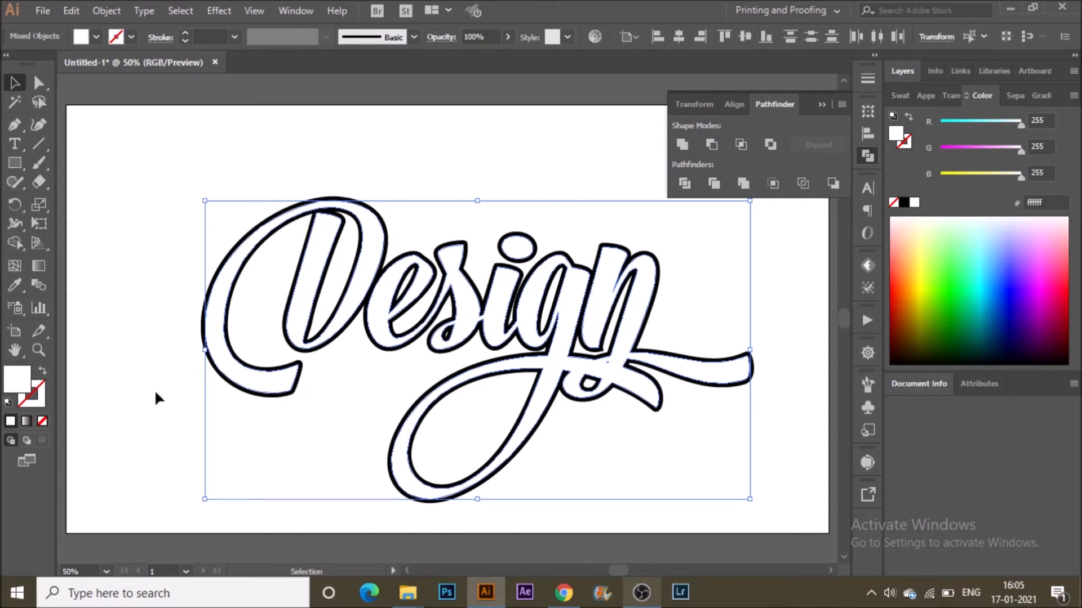
Select the black outline shapes together with the white letters and combine them into one lettering group.
{"action": "left_click", "coordinate": [471, 212]}
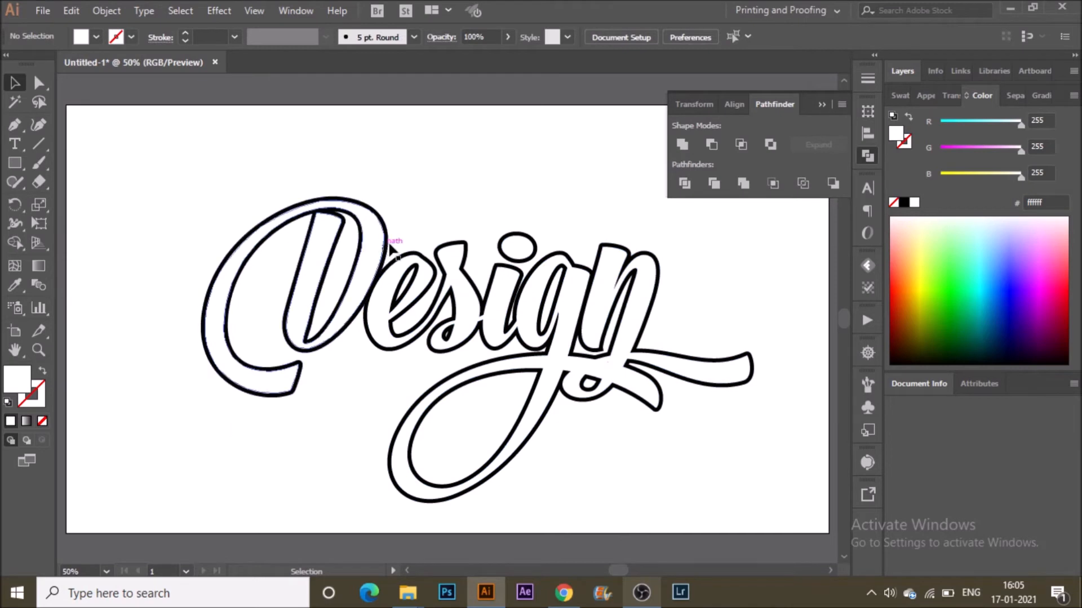
{"action": "left_click", "coordinate": [389, 237]}
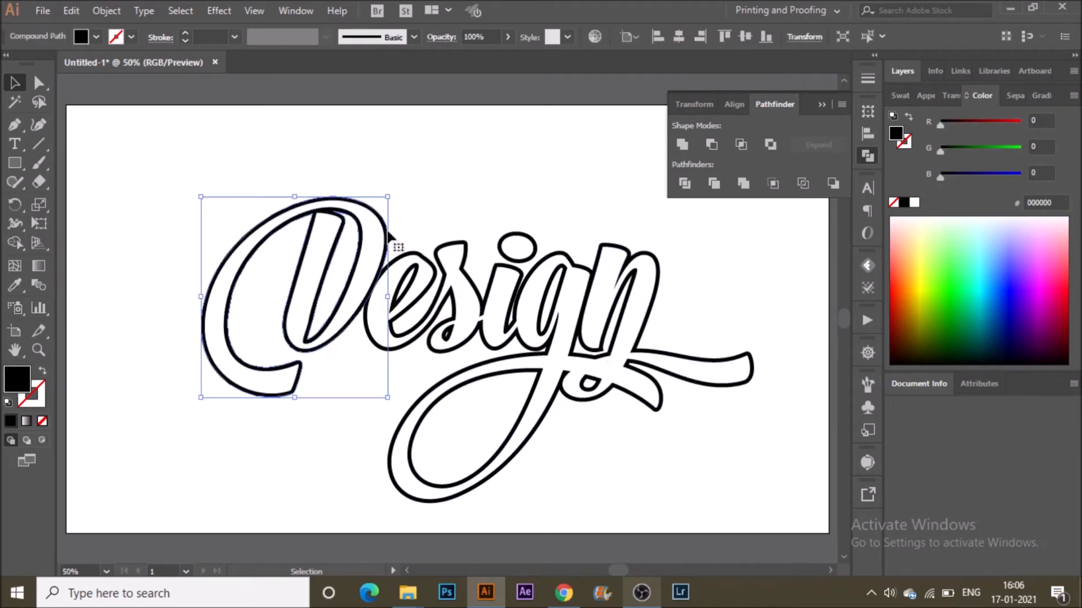
{"action": "left_click", "coordinate": [493, 270], "text": "shift"}
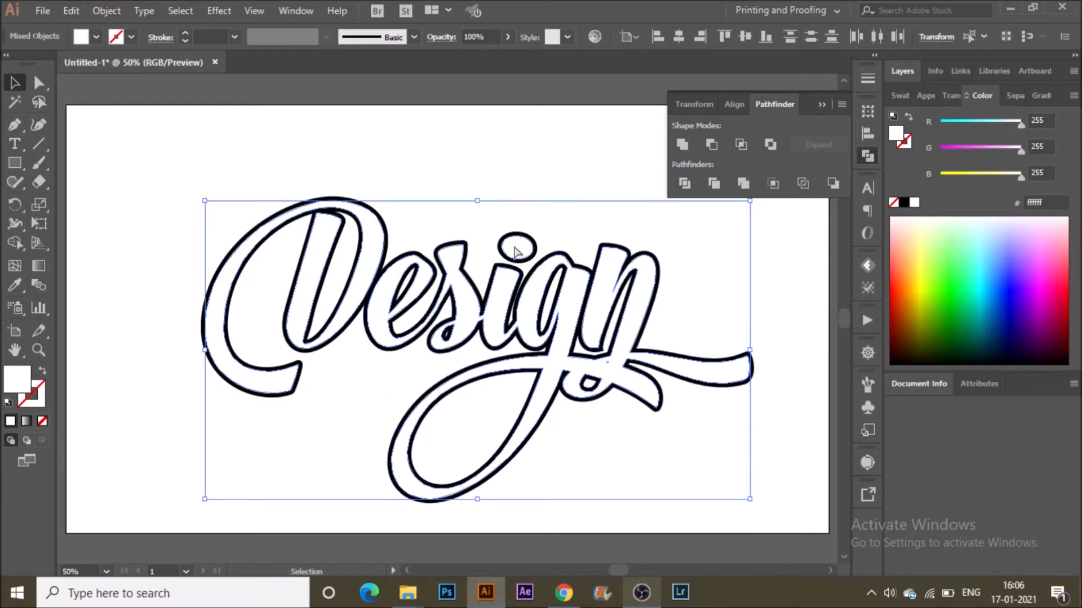
{"action": "key", "text": "a"}
{"action": "key", "text": "v"}
{"action": "left_click", "coordinate": [678, 150]}
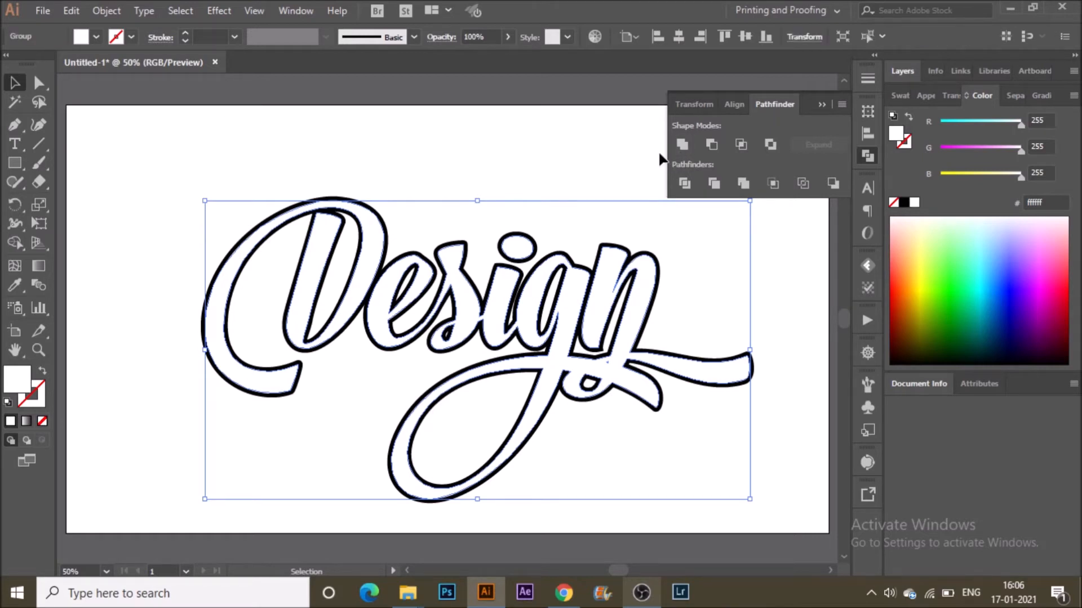
{"action": "left_click", "coordinate": [434, 165]}
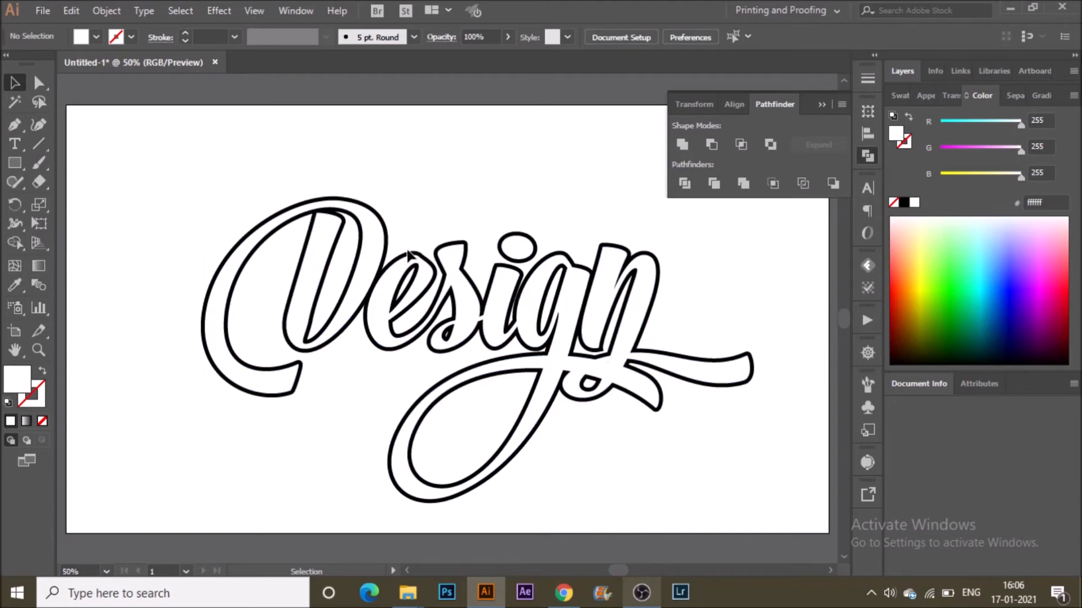
{"action": "left_click", "coordinate": [408, 253]}
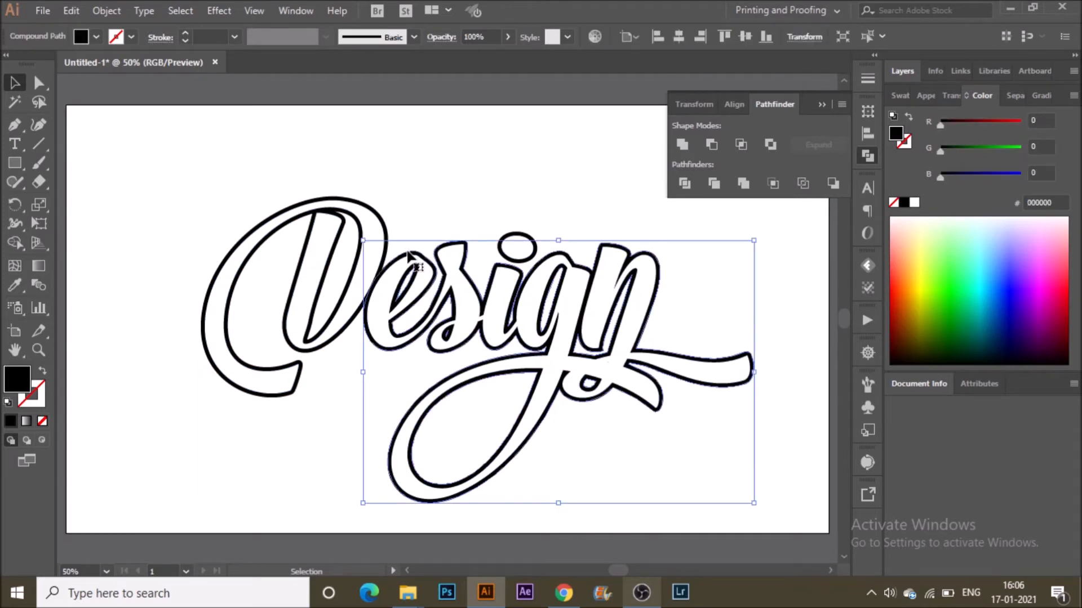
{"action": "left_click", "coordinate": [382, 222], "text": "shift"}
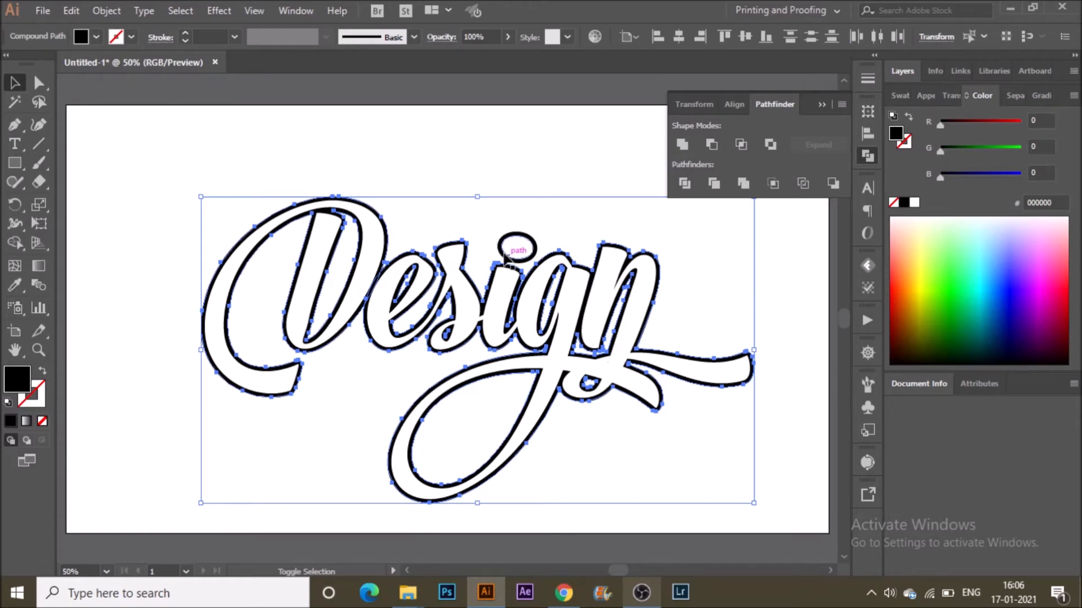
{"action": "left_click", "coordinate": [513, 243], "text": "shift"}
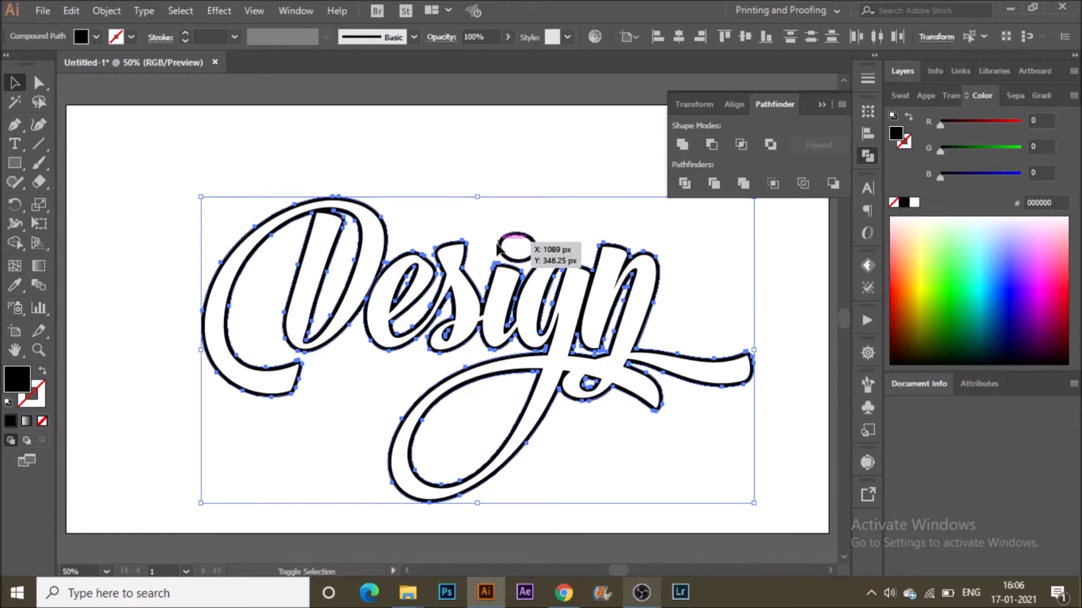
{"action": "left_click", "coordinate": [680, 145]}
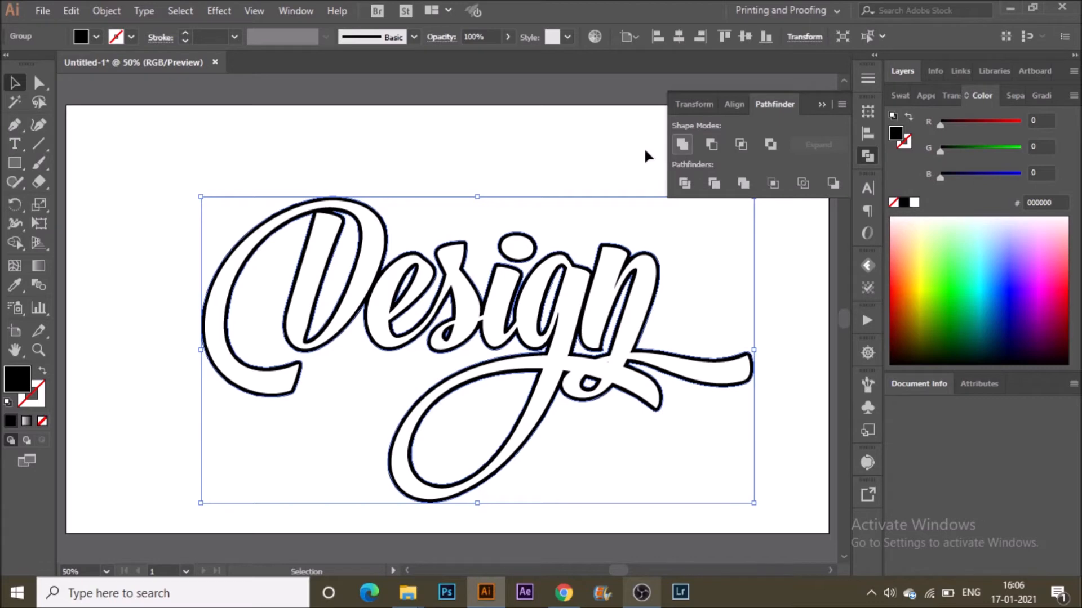
Copy the lettering, paste the copy in back, and shift it slightly down and to the right.
{"action": "left_click", "coordinate": [72, 10]}
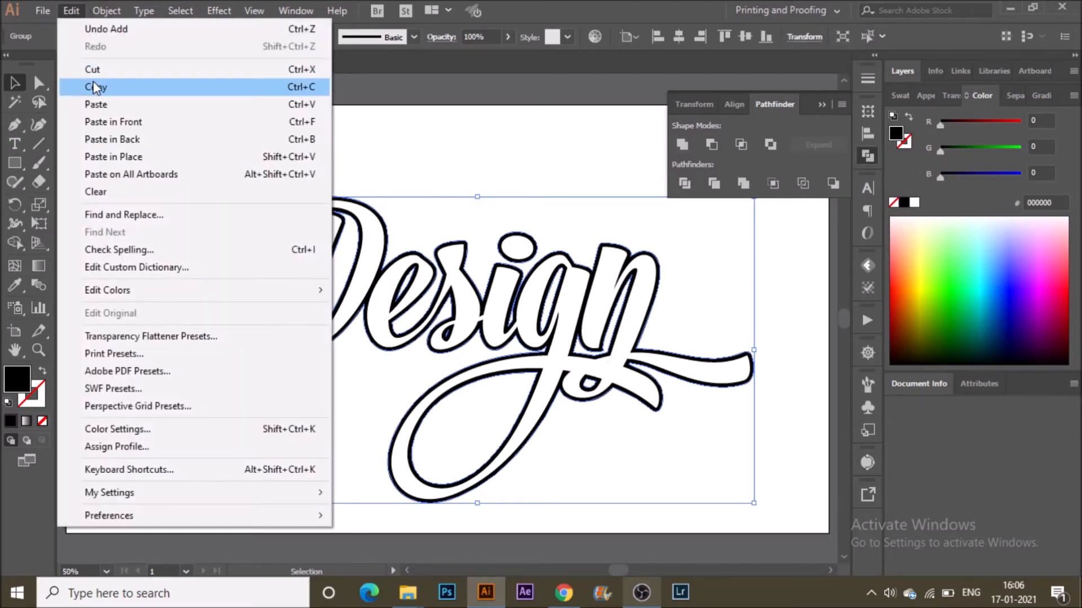
{"action": "left_click", "coordinate": [94, 87]}
{"action": "left_click", "coordinate": [71, 11]}
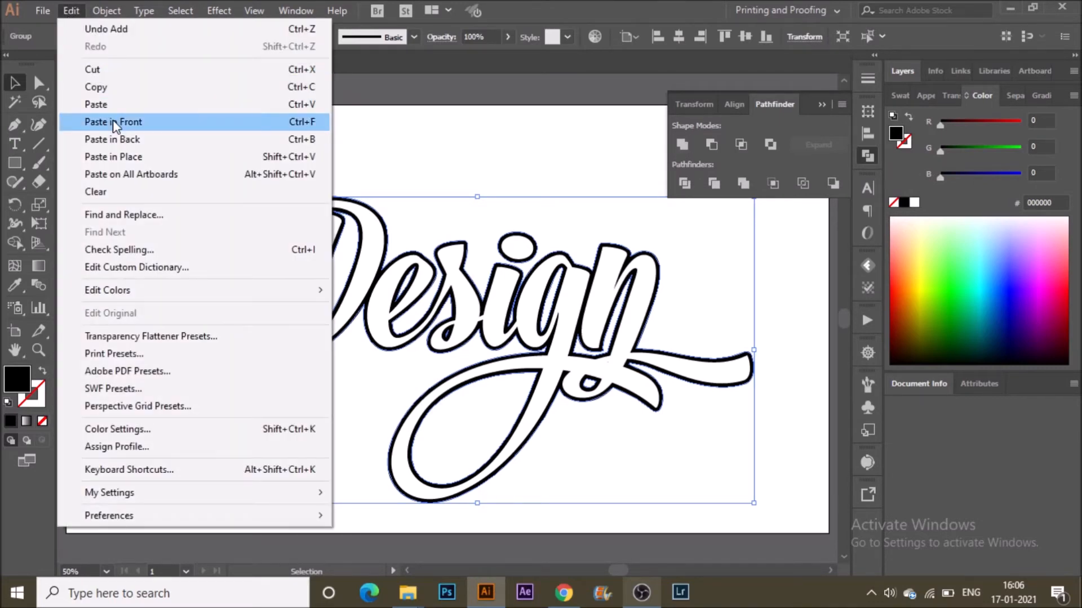
{"action": "left_click", "coordinate": [115, 139]}
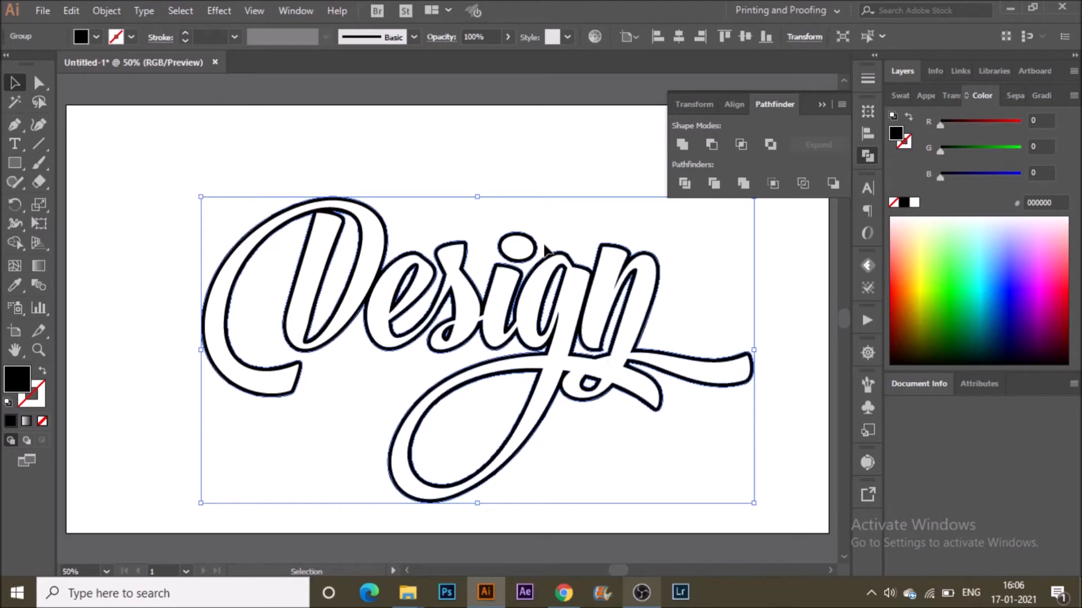
{"action": "left_click_drag", "start_coordinate": [545, 246], "coordinate": [563, 274]}
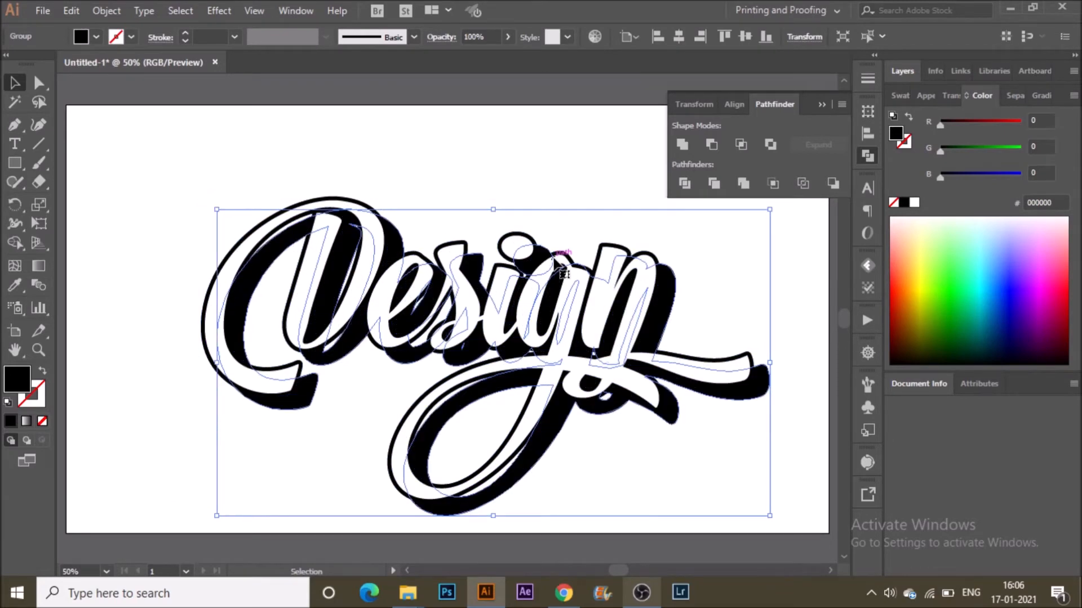
Blend the front lettering with its offset back copy using the Blend tool.
{"action": "left_click", "coordinate": [531, 237], "text": "shift"}
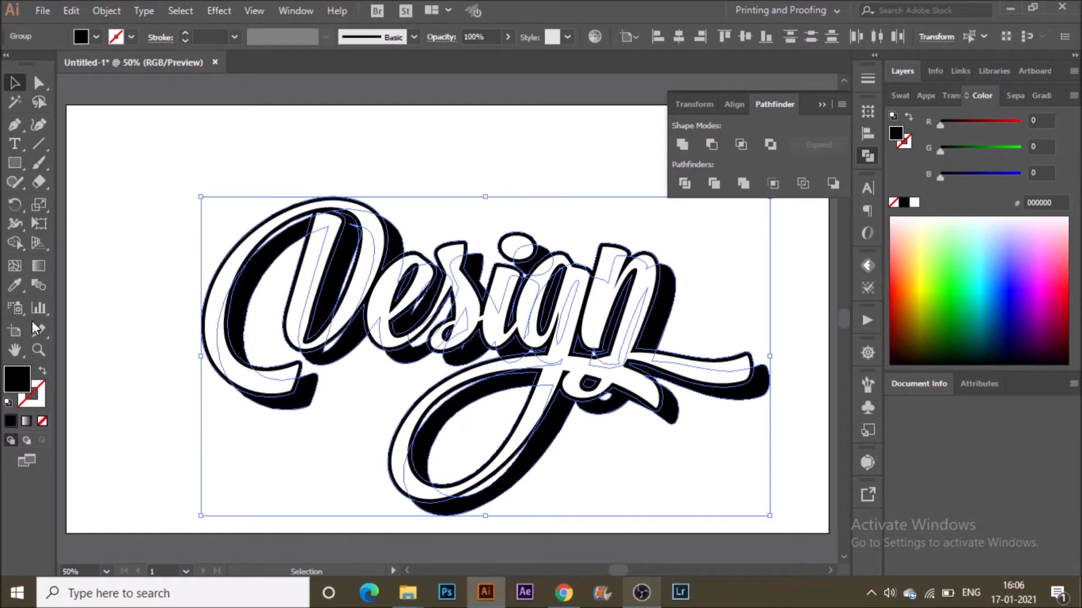
{"action": "left_click", "coordinate": [38, 285]}
{"action": "left_click", "coordinate": [540, 246]}
{"action": "left_click", "coordinate": [15, 83]}
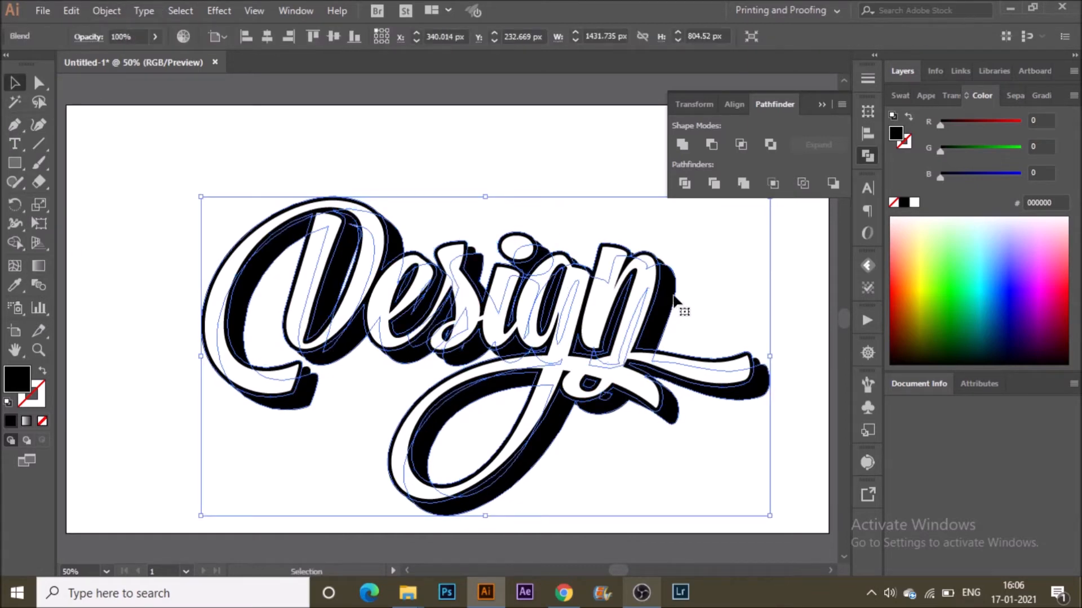
Inside the blend, nudge the back copy a little further down and right, then leave isolation mode.
{"action": "double_click", "coordinate": [674, 296]}
{"action": "left_click_drag", "start_coordinate": [672, 284], "coordinate": [678, 293]}
{"action": "left_click", "coordinate": [67, 85]}
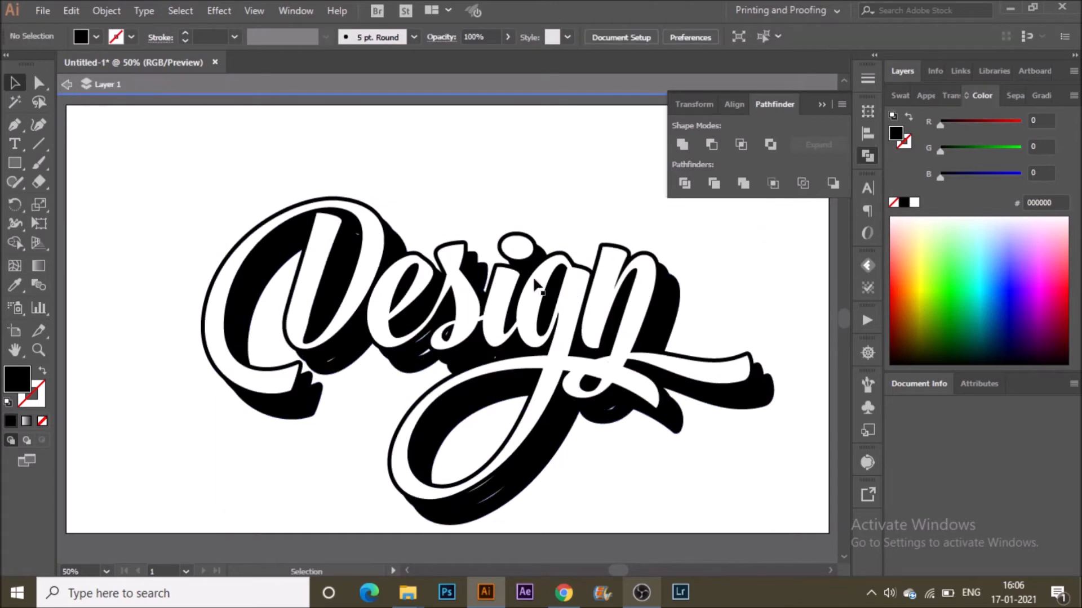
Set the blend's spacing option to Specified Steps with preview enabled and confirm.
{"action": "left_click", "coordinate": [534, 280]}
{"action": "left_click", "coordinate": [39, 267]}
{"action": "double_click", "coordinate": [40, 285]}
{"action": "left_click", "coordinate": [690, 372]}
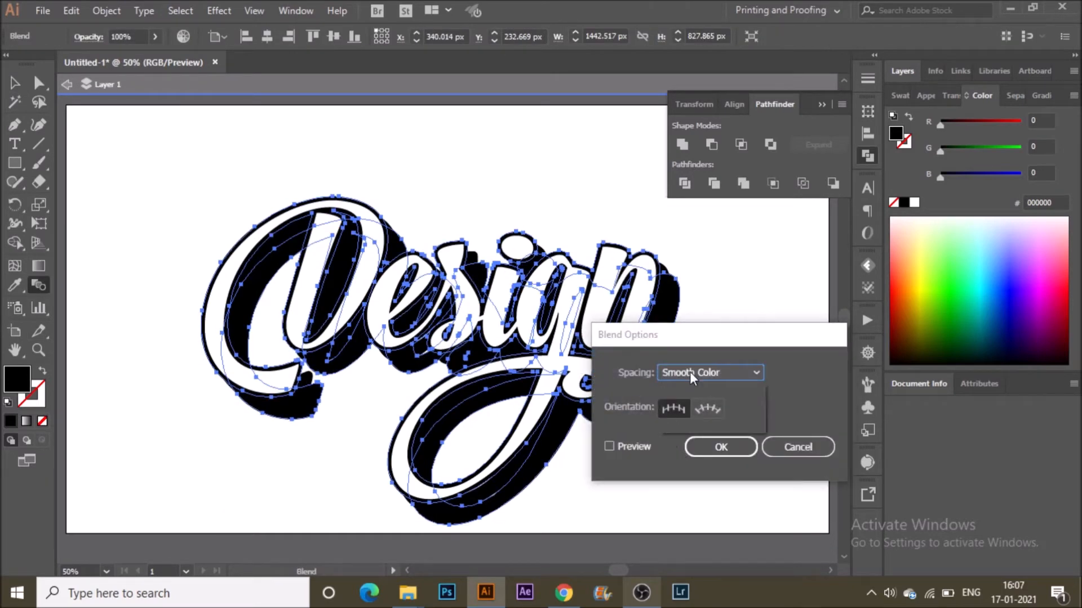
{"action": "left_click", "coordinate": [699, 415]}
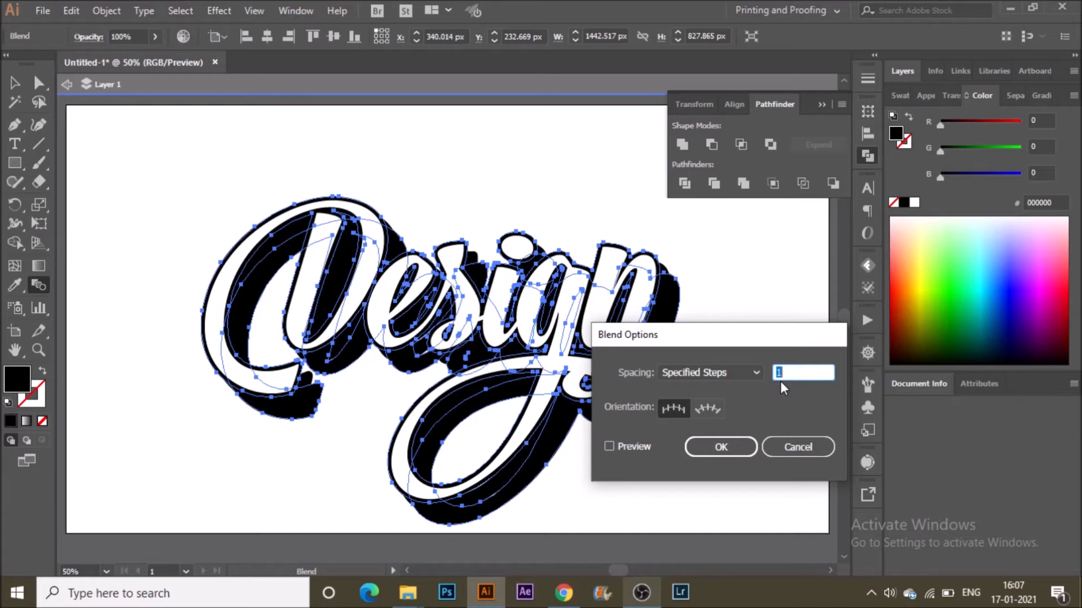
{"action": "left_click", "coordinate": [640, 446]}
{"action": "left_click", "coordinate": [609, 446]}
{"action": "left_click", "coordinate": [718, 446]}
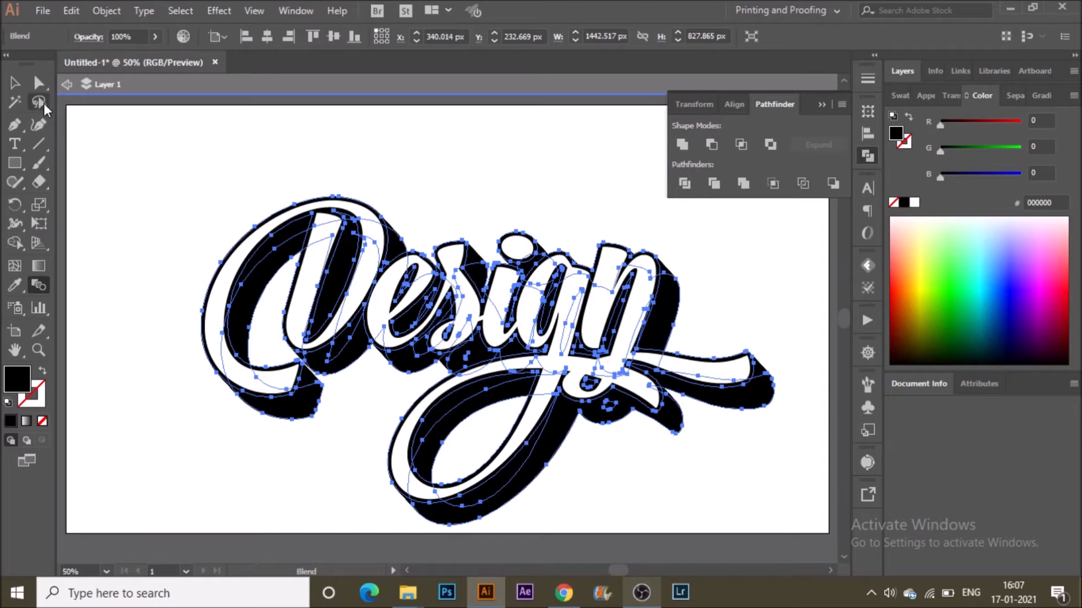
Select the back copy inside the blend and fill it with purple c227d8.
{"action": "left_click", "coordinate": [19, 89]}
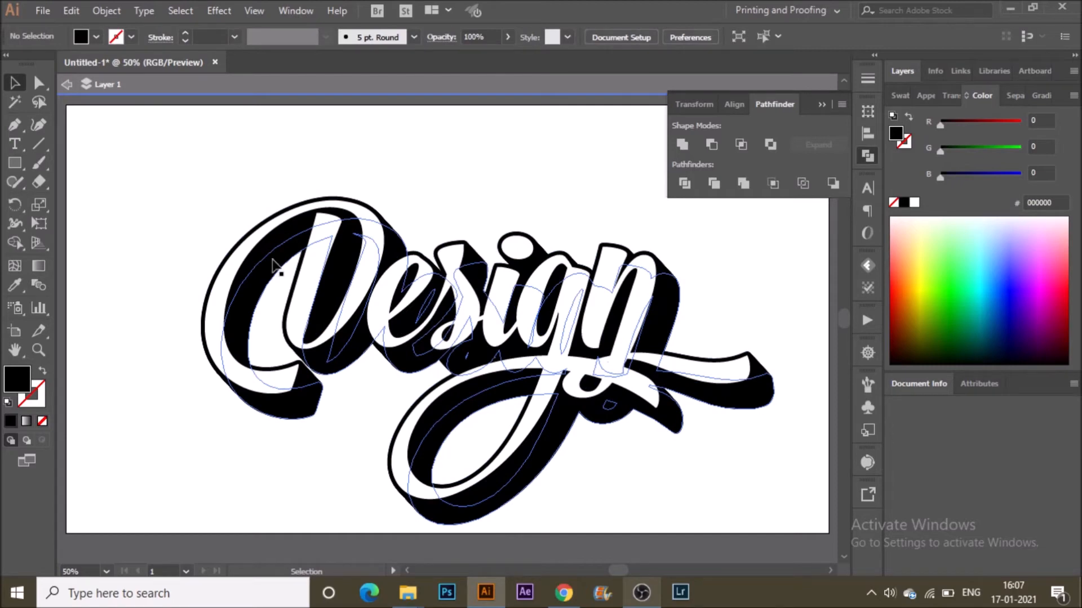
{"action": "left_click", "coordinate": [676, 294]}
{"action": "double_click", "coordinate": [17, 385]}
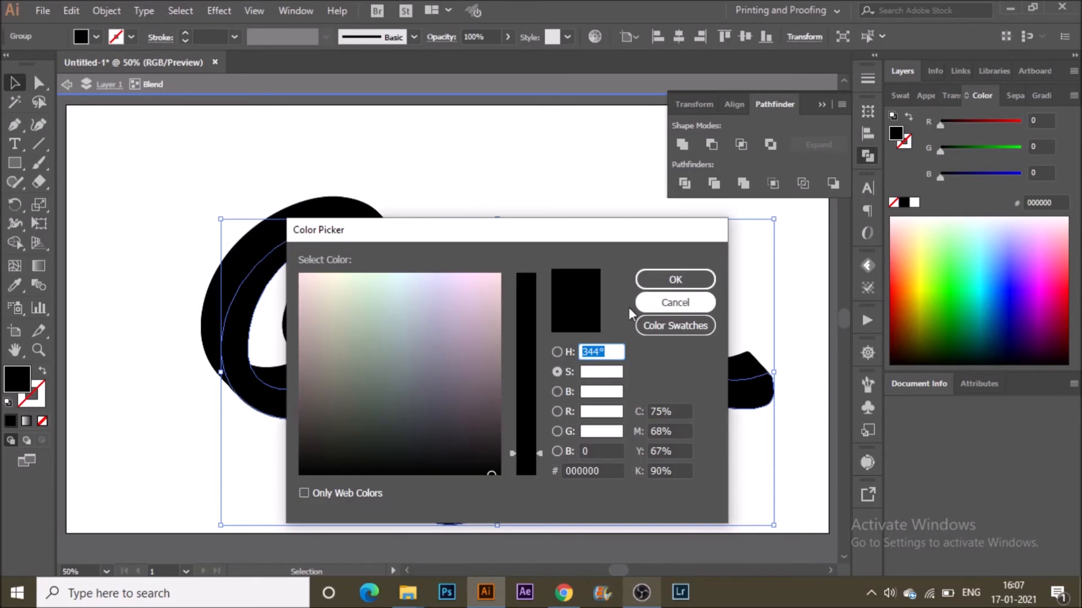
{"action": "left_click", "coordinate": [557, 391]}
{"action": "left_click", "coordinate": [527, 374]}
{"action": "left_click", "coordinate": [558, 371]}
{"action": "left_click_drag", "start_coordinate": [528, 361], "coordinate": [520, 309]}
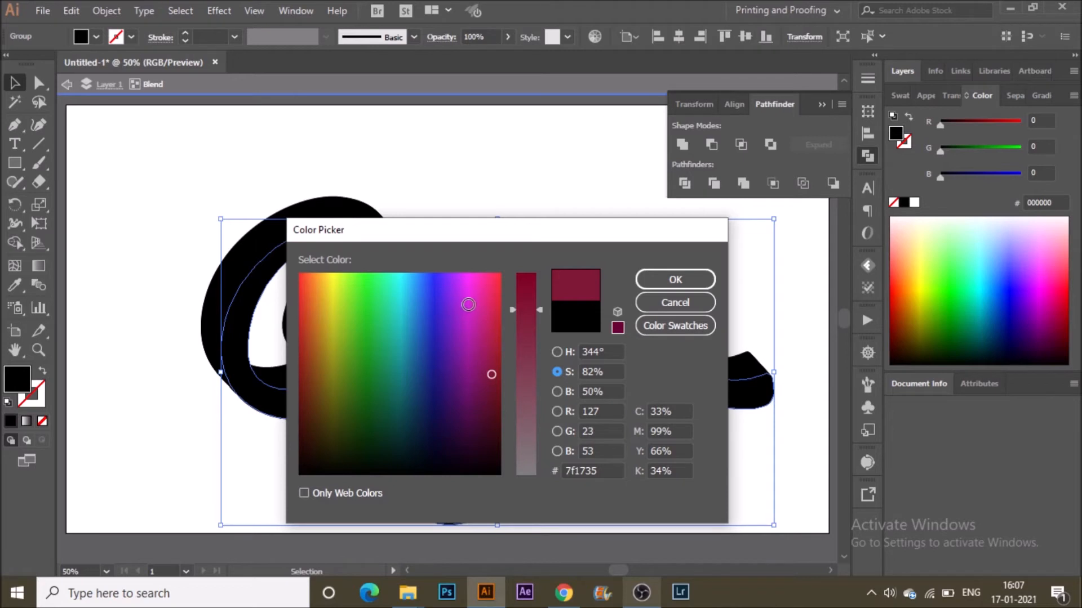
{"action": "left_click", "coordinate": [463, 303]}
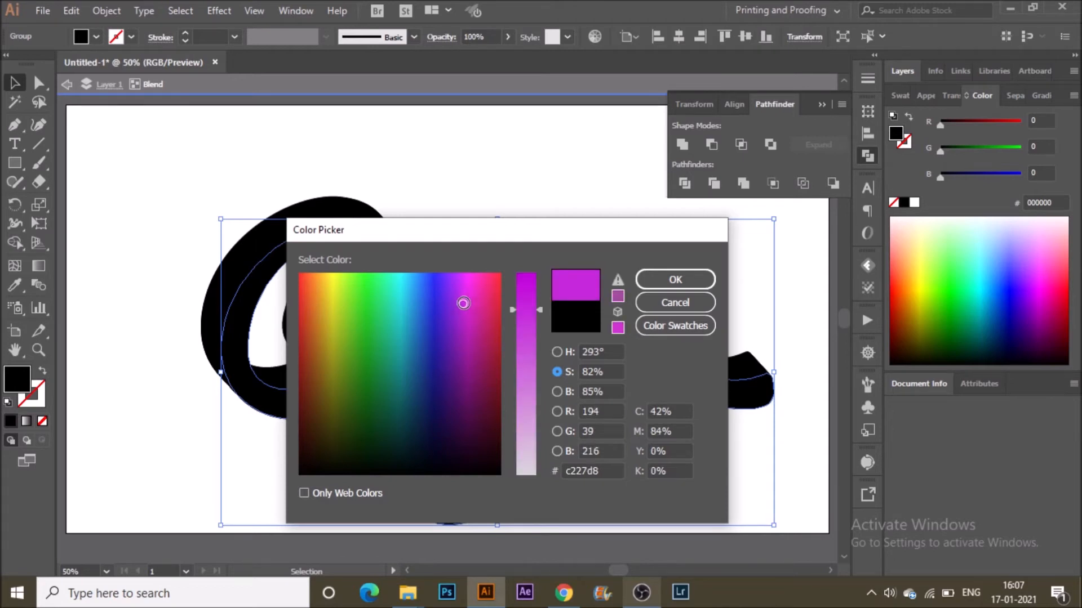
{"action": "left_click", "coordinate": [702, 280]}
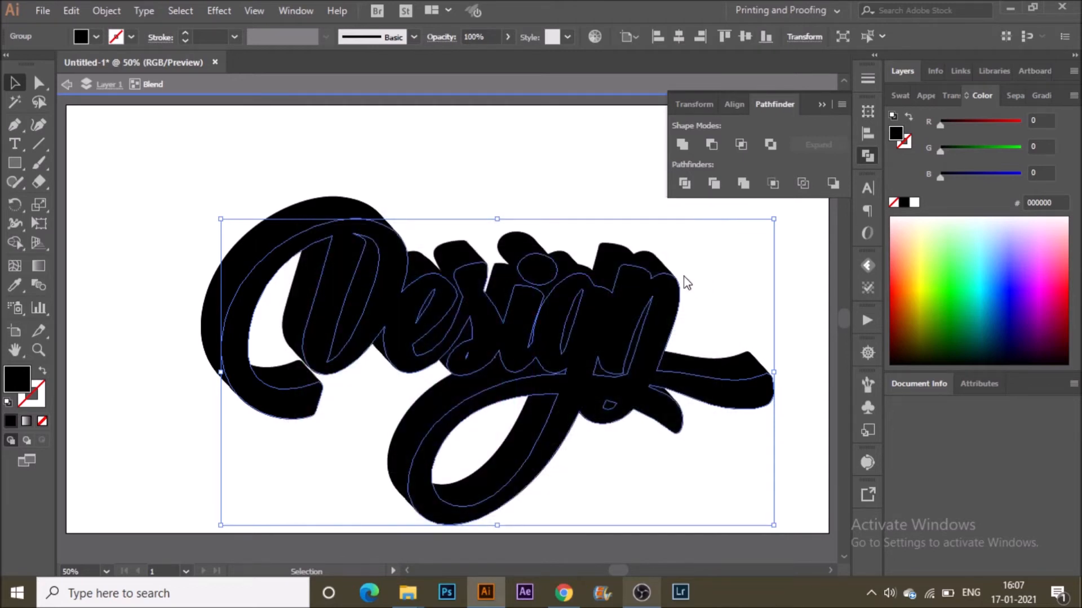
Inside the blend, fill the front lettering copy with dark purple 38223d, then leave isolation mode.
{"action": "left_click", "coordinate": [180, 293]}
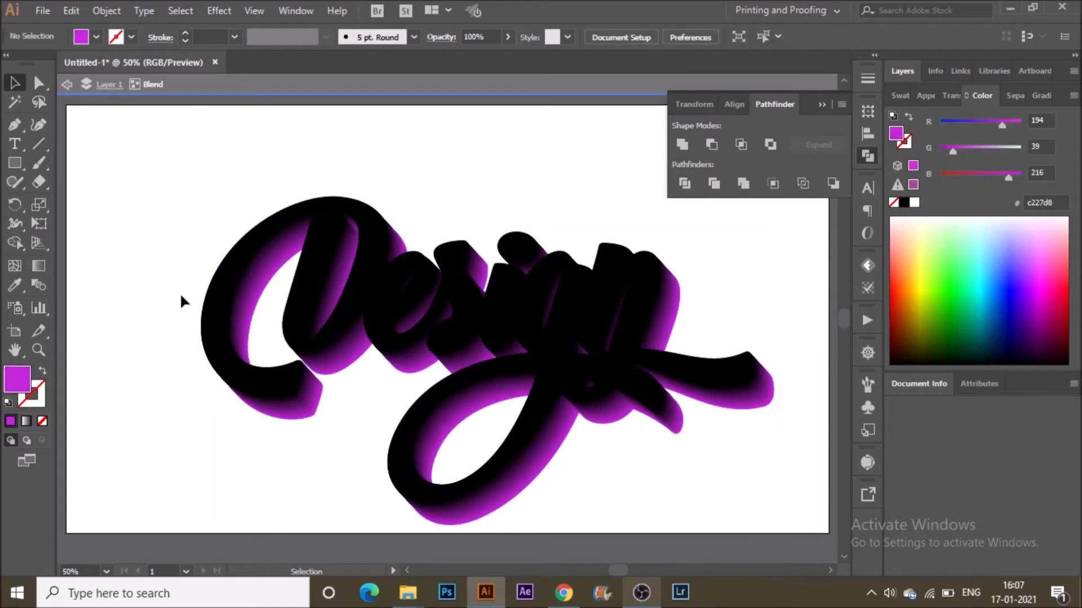
{"action": "double_click", "coordinate": [180, 292]}
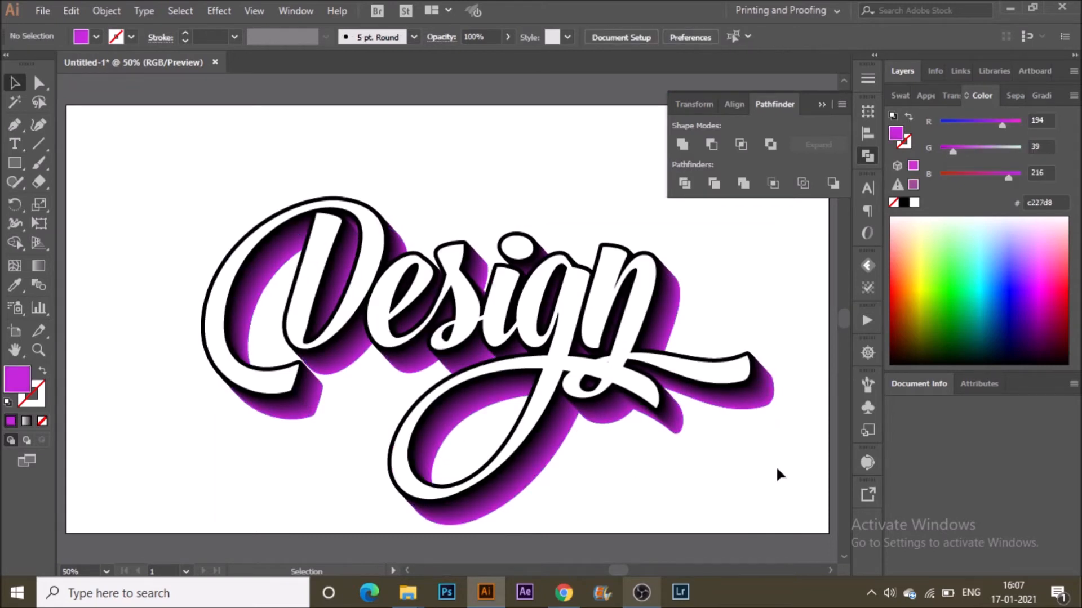
{"action": "double_click", "coordinate": [755, 369]}
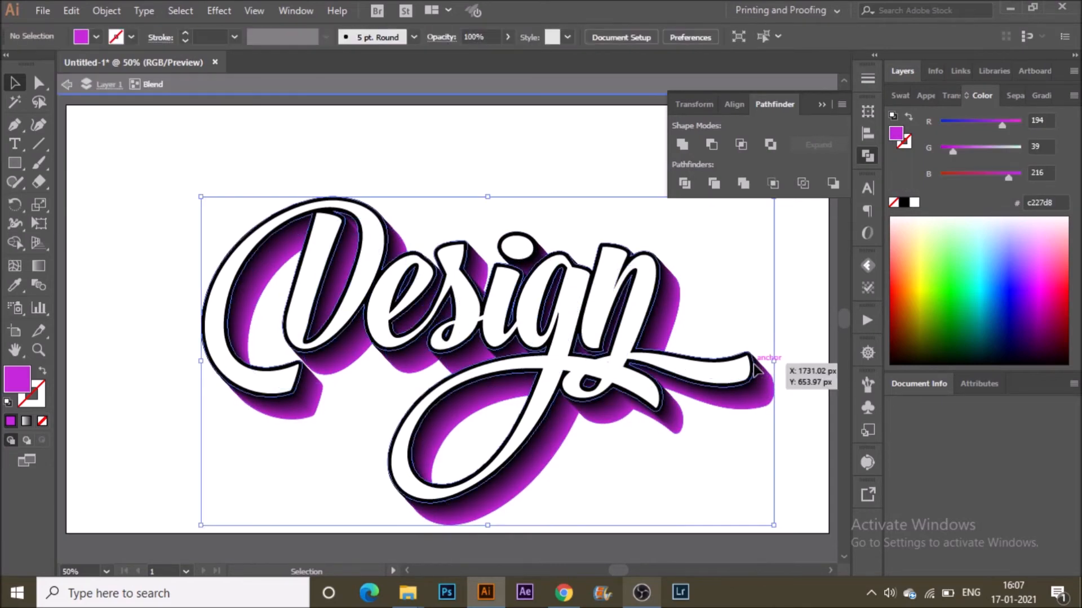
{"action": "left_click", "coordinate": [754, 365]}
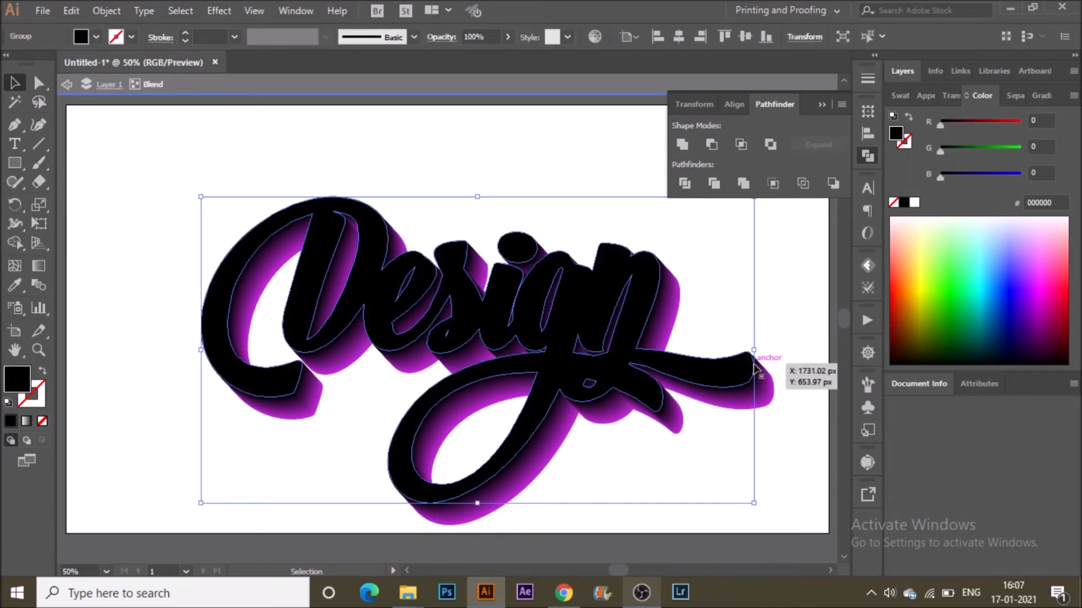
{"action": "double_click", "coordinate": [18, 378]}
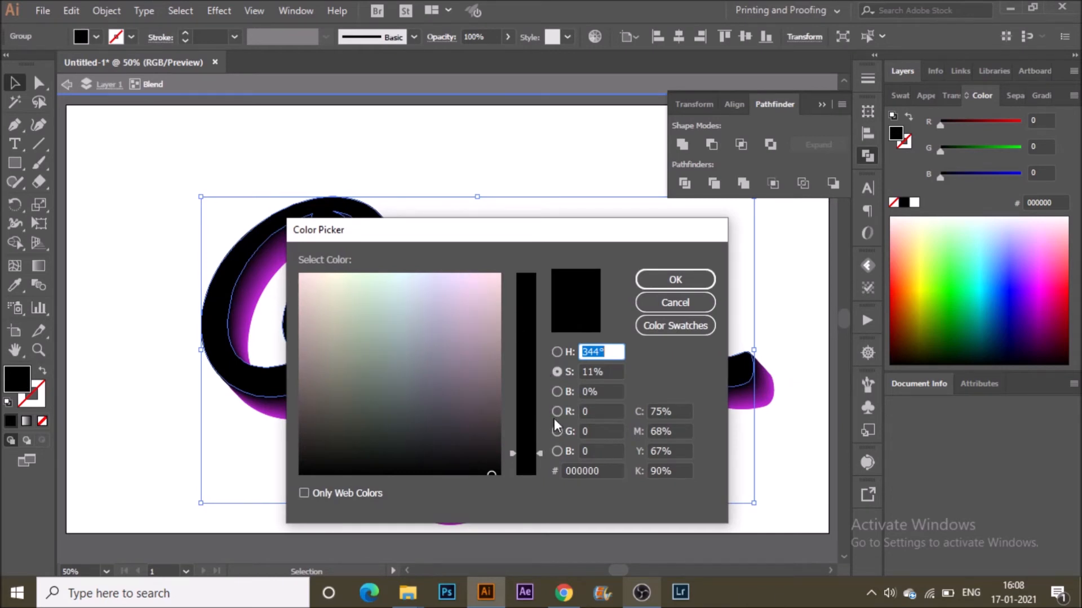
{"action": "left_click", "coordinate": [557, 392]}
{"action": "left_click", "coordinate": [525, 344]}
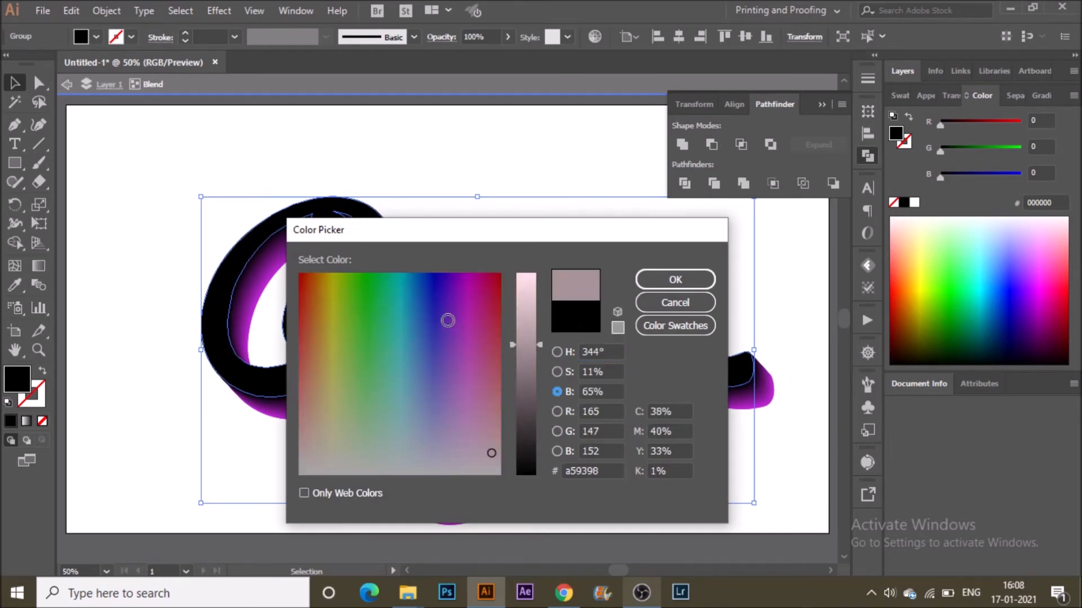
{"action": "left_click", "coordinate": [461, 383]}
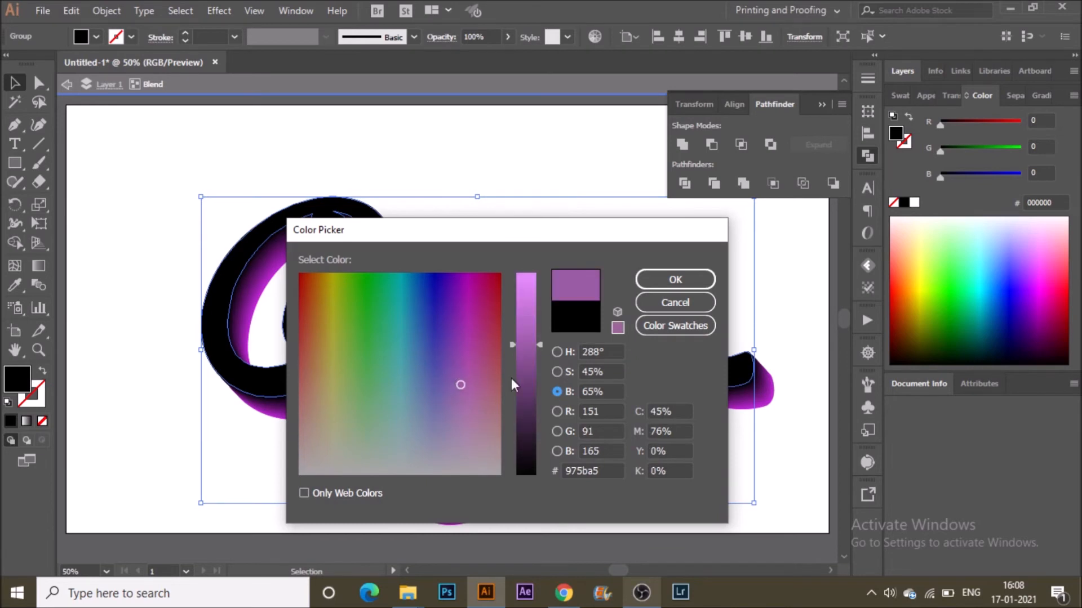
{"action": "left_click", "coordinate": [526, 427]}
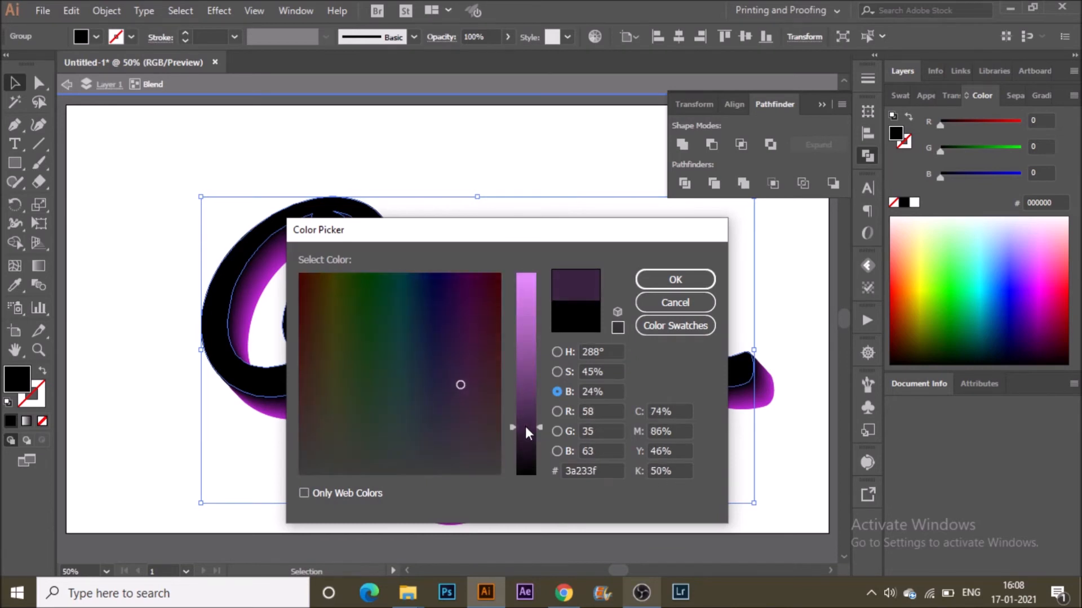
{"action": "left_click", "coordinate": [664, 282]}
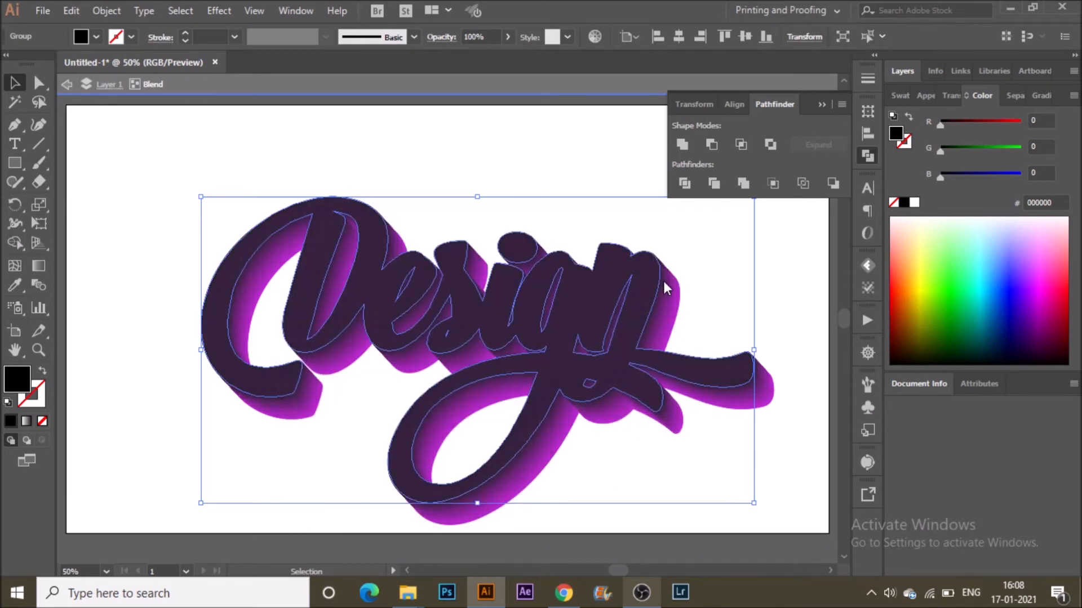
{"action": "double_click", "coordinate": [542, 216]}
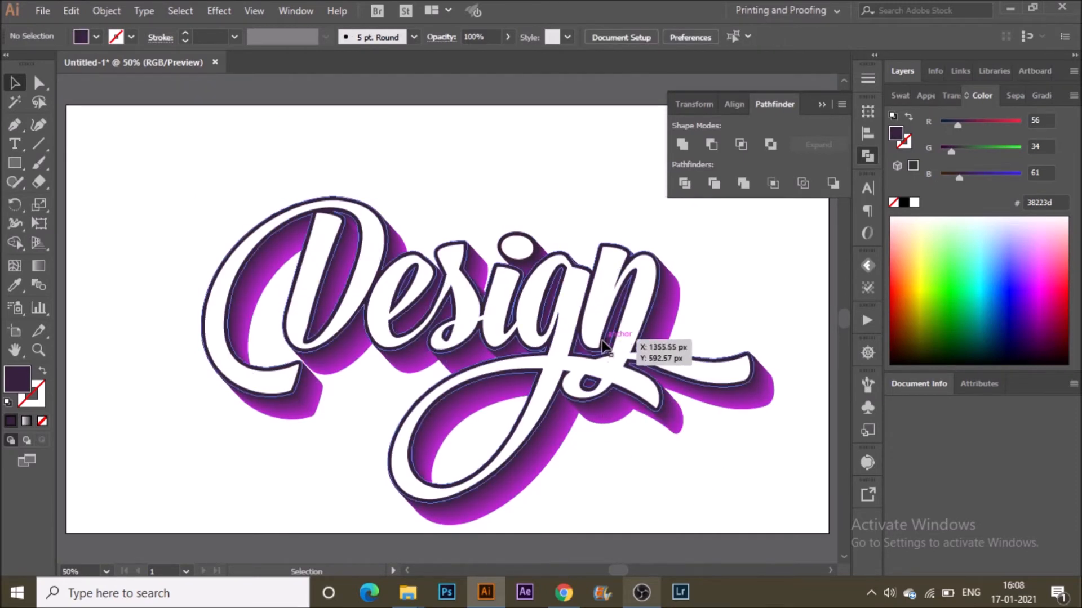
Copy the white lettering, paste it in back, and nudge the copy six steps to the right.
{"action": "left_click", "coordinate": [603, 311]}
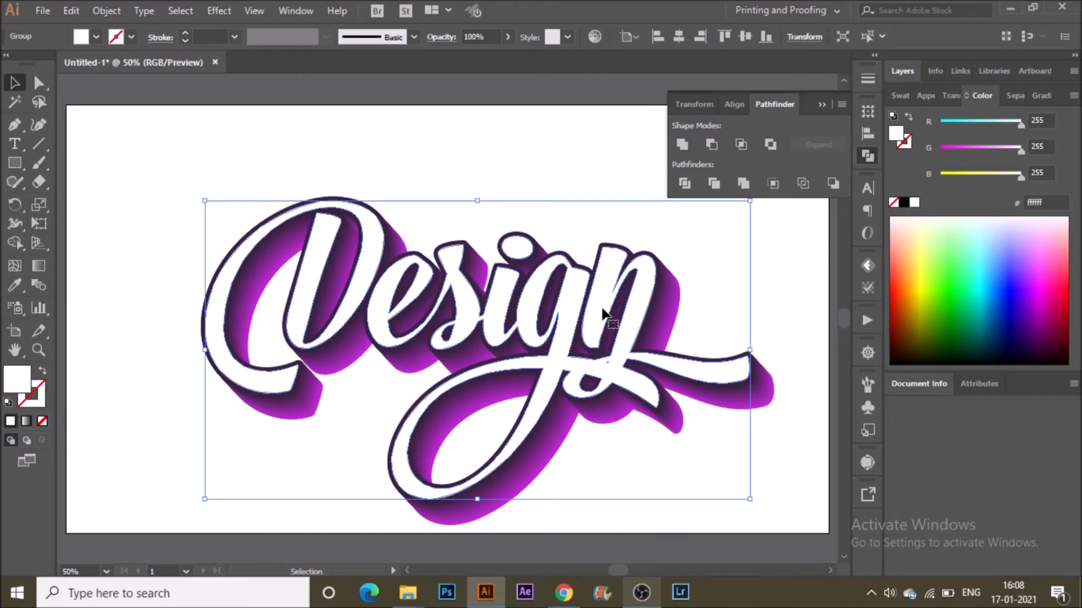
{"action": "left_click", "coordinate": [79, 5]}
{"action": "left_click", "coordinate": [83, 5]}
{"action": "left_click", "coordinate": [83, 5]}
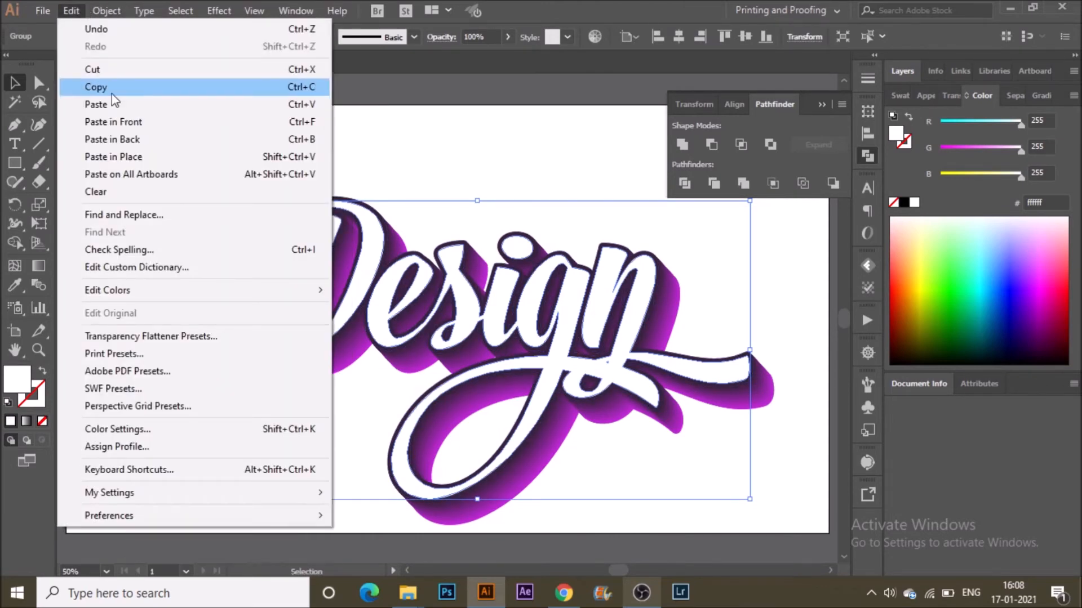
{"action": "left_click", "coordinate": [116, 90]}
{"action": "left_click", "coordinate": [67, 7]}
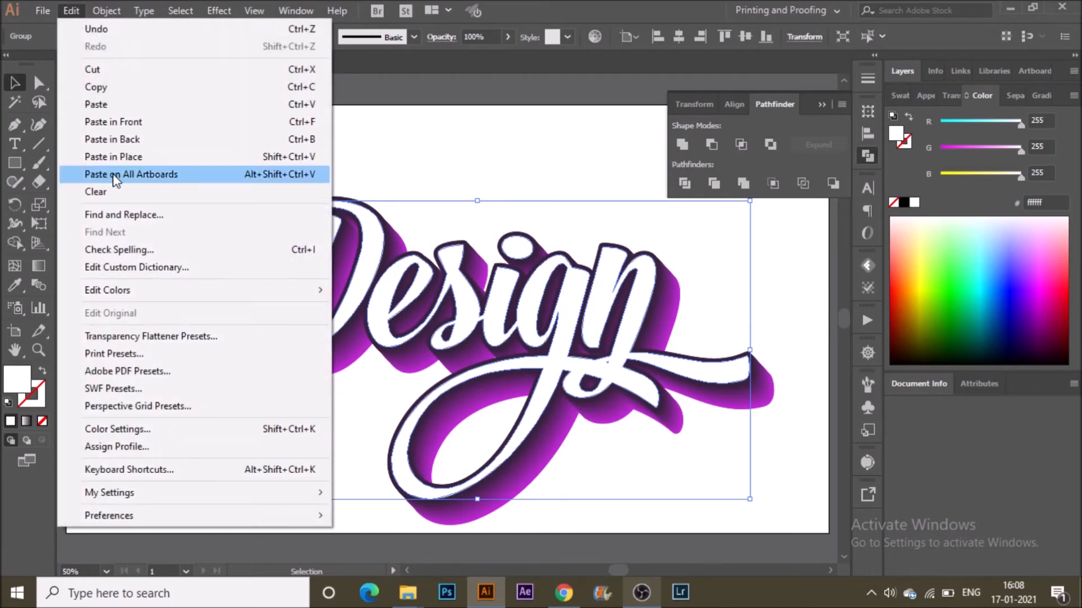
{"action": "left_click", "coordinate": [136, 143]}
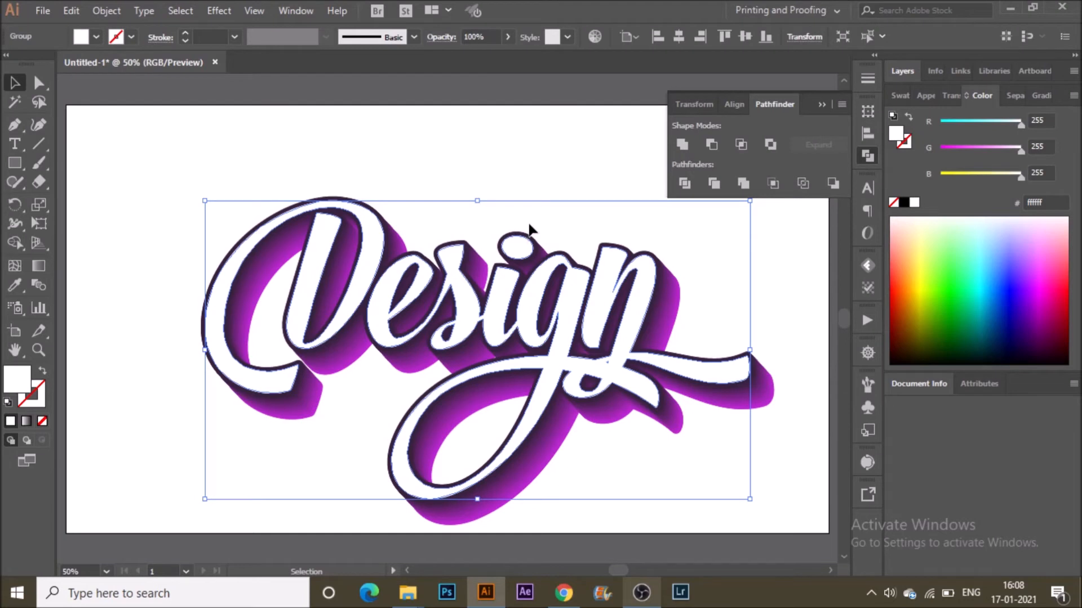
{"action": "key", "text": "Right"}
{"action": "key", "text": "Right"}
{"action": "key", "text": "Right"}
{"action": "key", "text": "Right"}
{"action": "key", "text": "Right"}
{"action": "key", "text": "Right"}
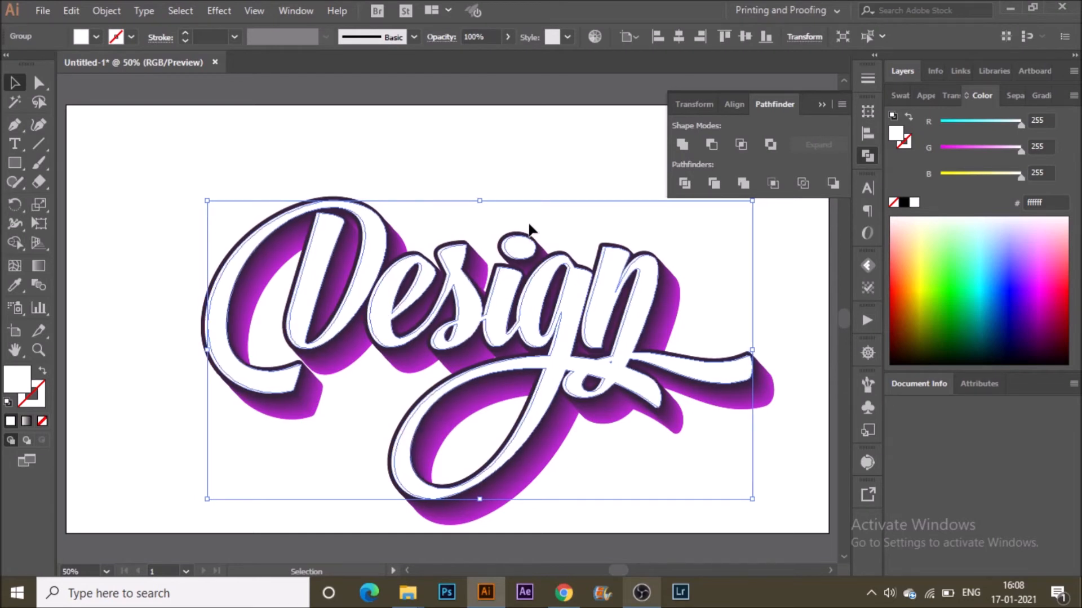
{"action": "key", "text": "Right"}
{"action": "key", "text": "Right"}
{"action": "key", "text": "Right"}
{"action": "key", "text": "Right"}
{"action": "key", "text": "Right"}
{"action": "key", "text": "Right"}
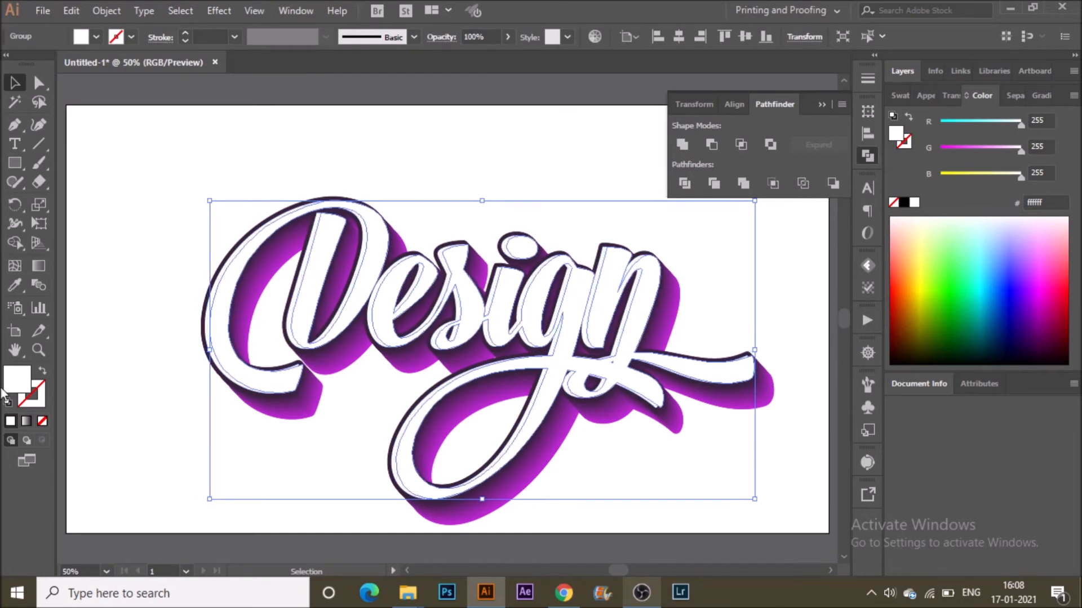
Fill the offset back copy with pink ff1066.
{"action": "double_click", "coordinate": [17, 380]}
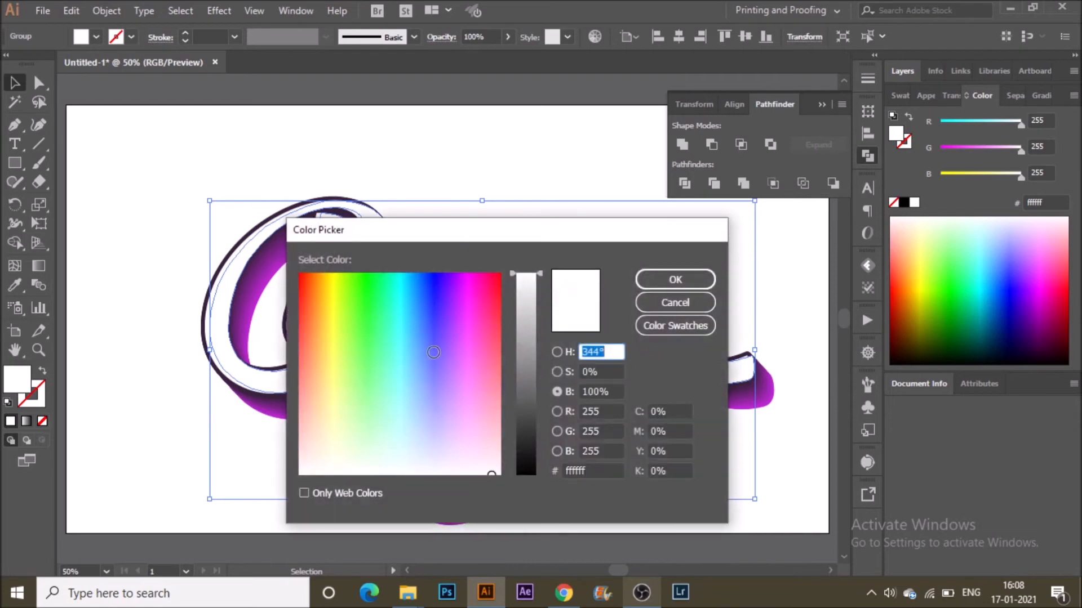
{"action": "left_click", "coordinate": [489, 285]}
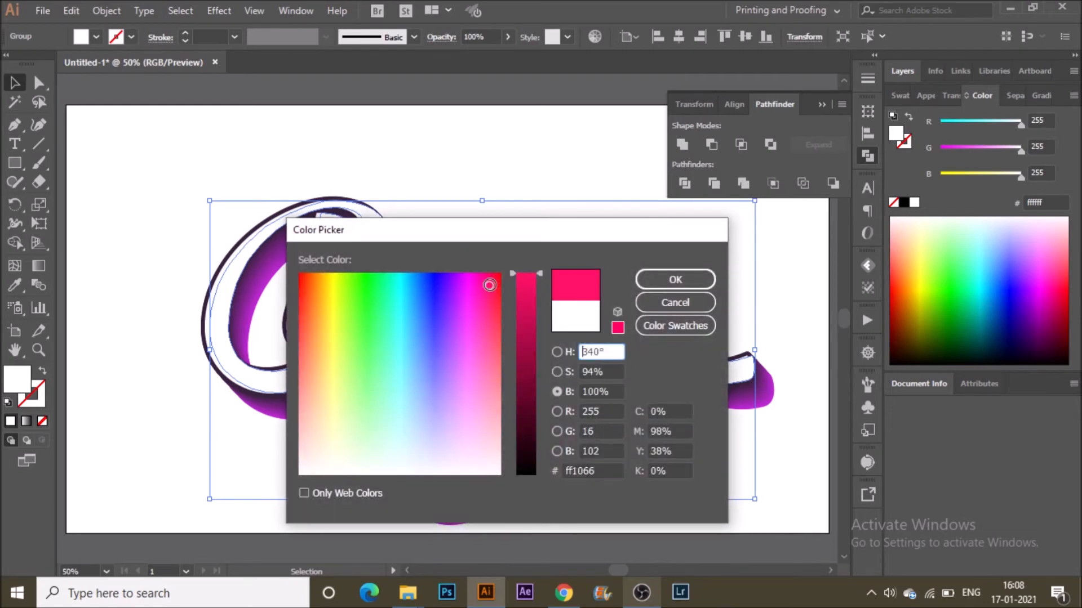
{"action": "left_click", "coordinate": [658, 280]}
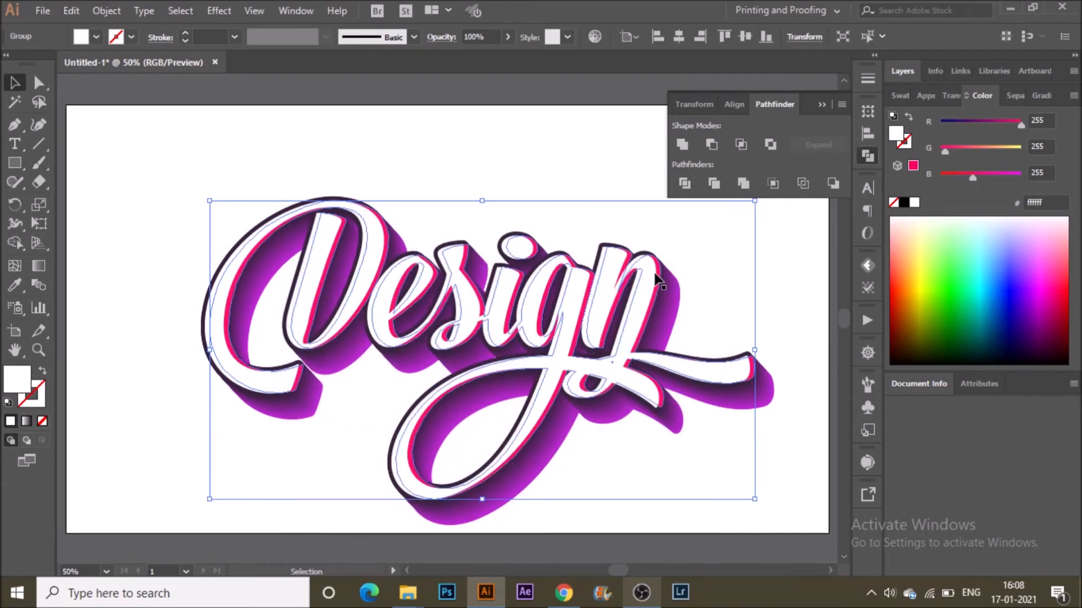
{"action": "left_click", "coordinate": [449, 223]}
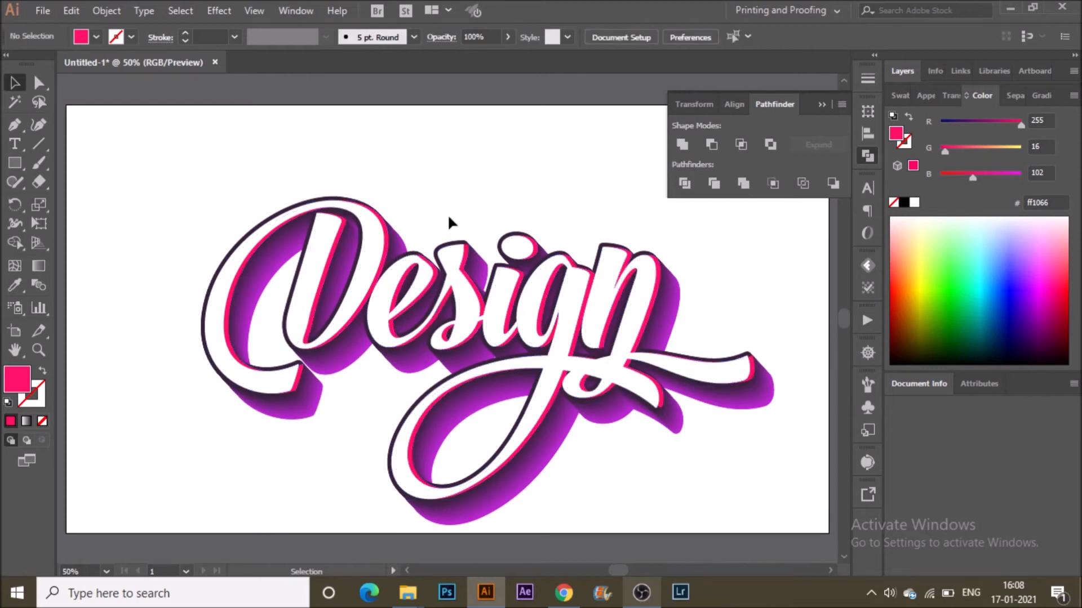
Give the white lettering a blue stroke with an 8 pt weight.
{"action": "left_click", "coordinate": [458, 296]}
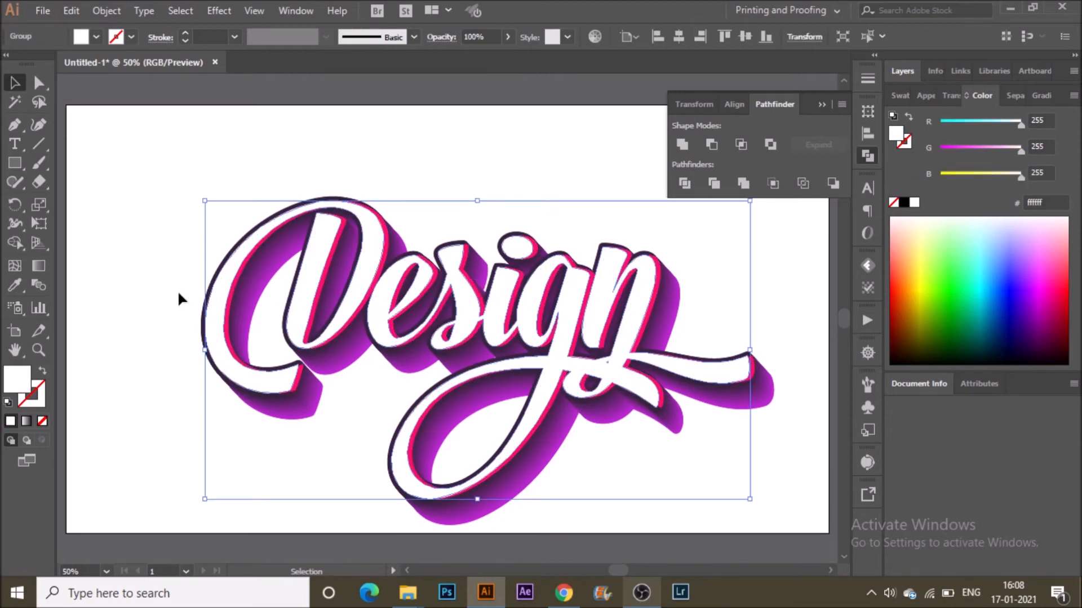
{"action": "left_click", "coordinate": [130, 37]}
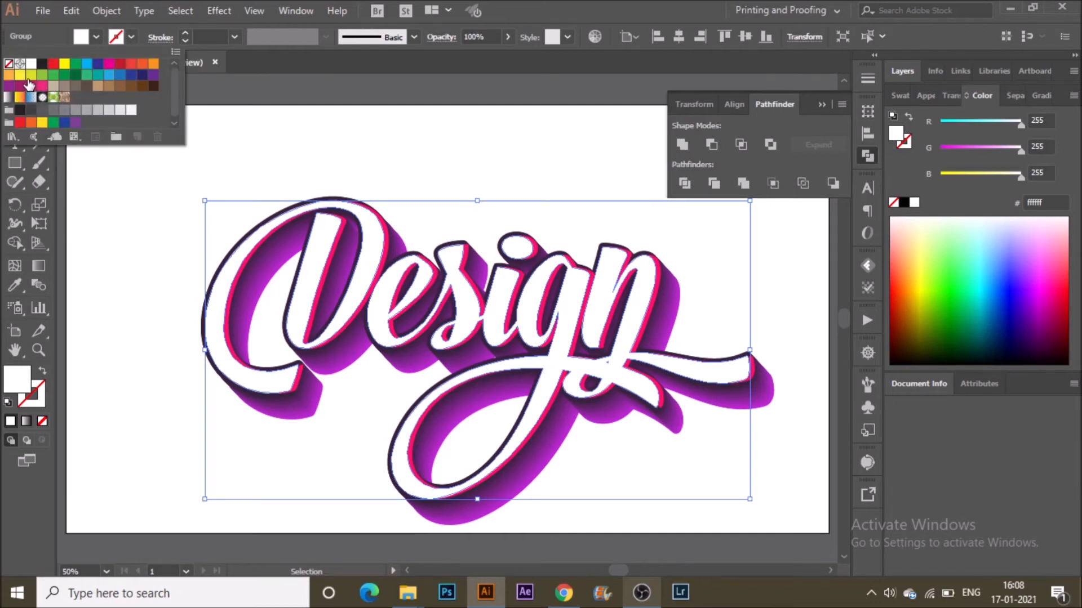
{"action": "left_click", "coordinate": [119, 74]}
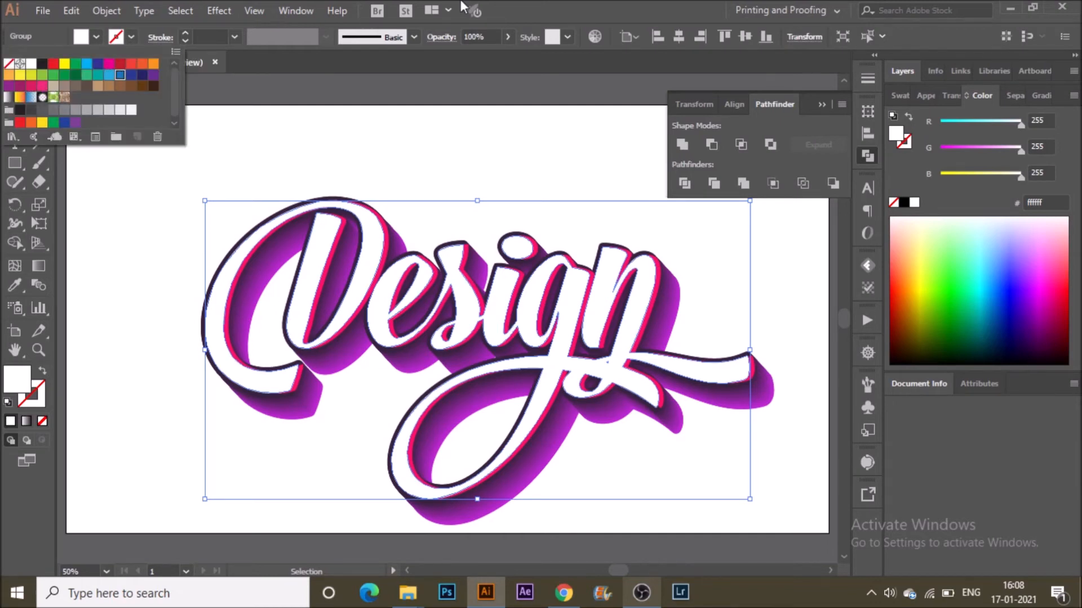
{"action": "left_click", "coordinate": [234, 37]}
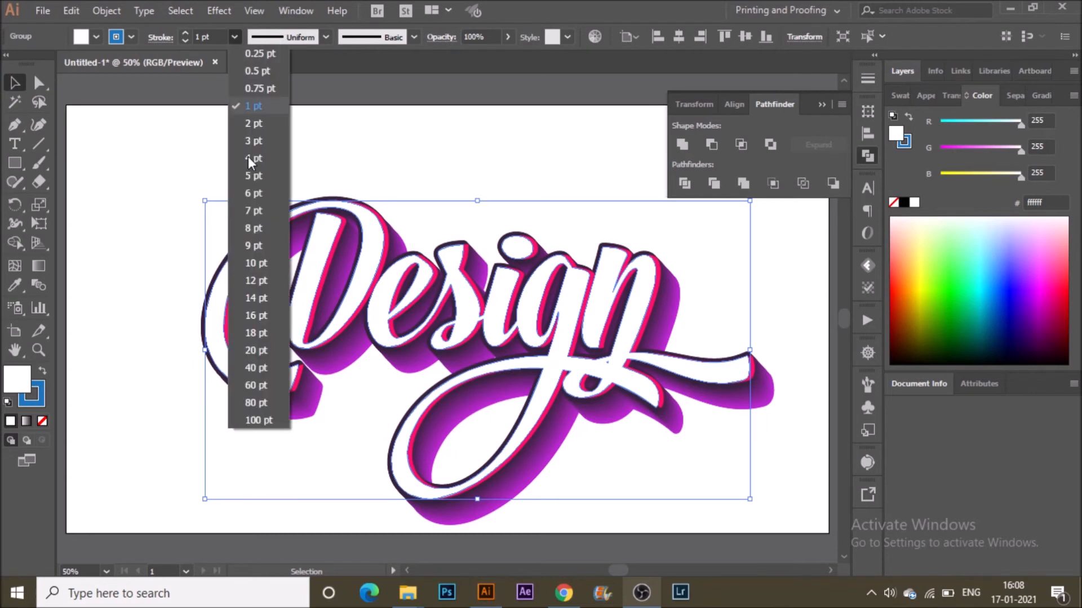
{"action": "left_click", "coordinate": [263, 228]}
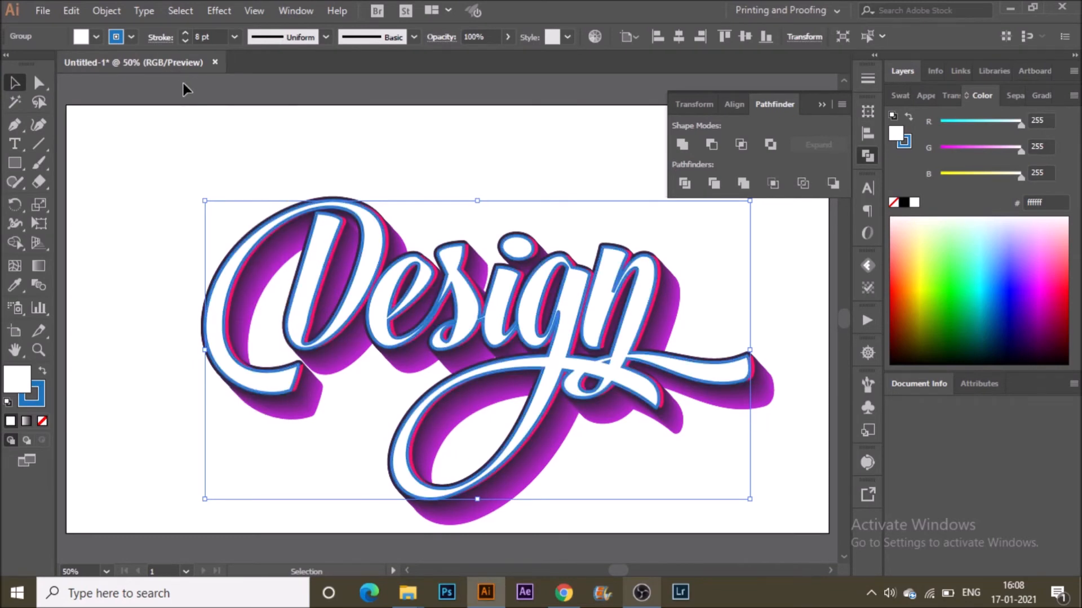
Set the lettering's stroke to round cap, round corner and align stroke to outside.
{"action": "left_click", "coordinate": [164, 39]}
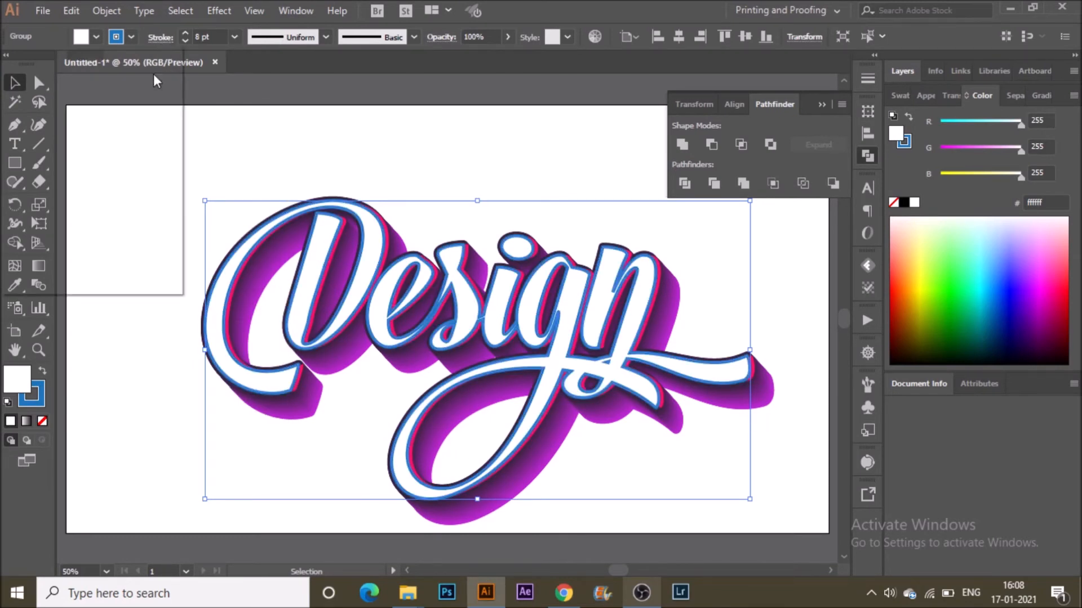
{"action": "left_click", "coordinate": [77, 100]}
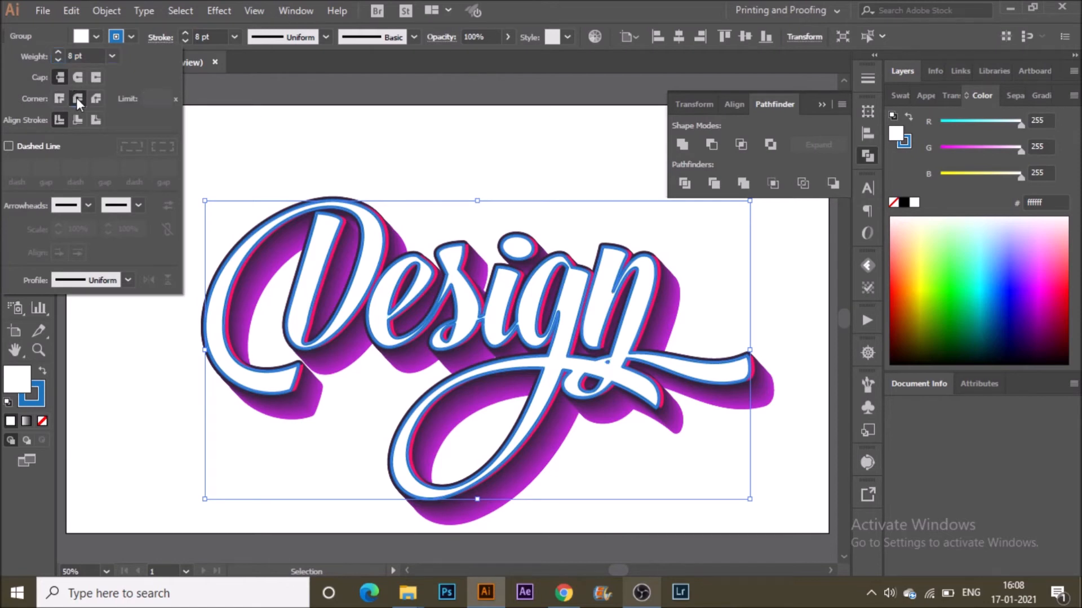
{"action": "left_click", "coordinate": [77, 78]}
{"action": "left_click", "coordinate": [90, 123]}
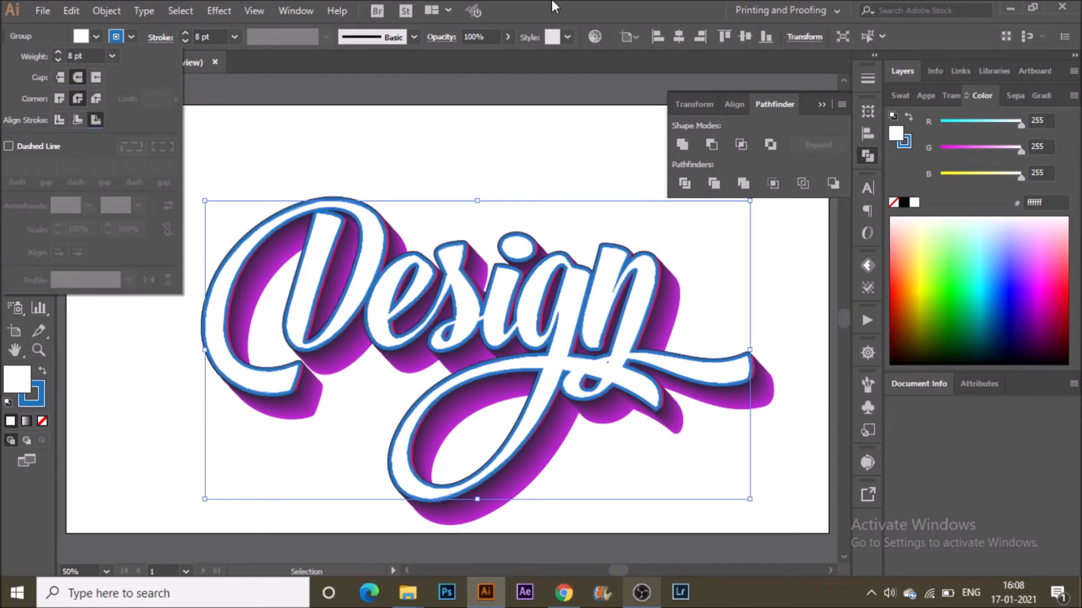
Change the lettering's stroke colour to dark red.
{"action": "left_click", "coordinate": [447, 179]}
{"action": "left_click", "coordinate": [371, 251]}
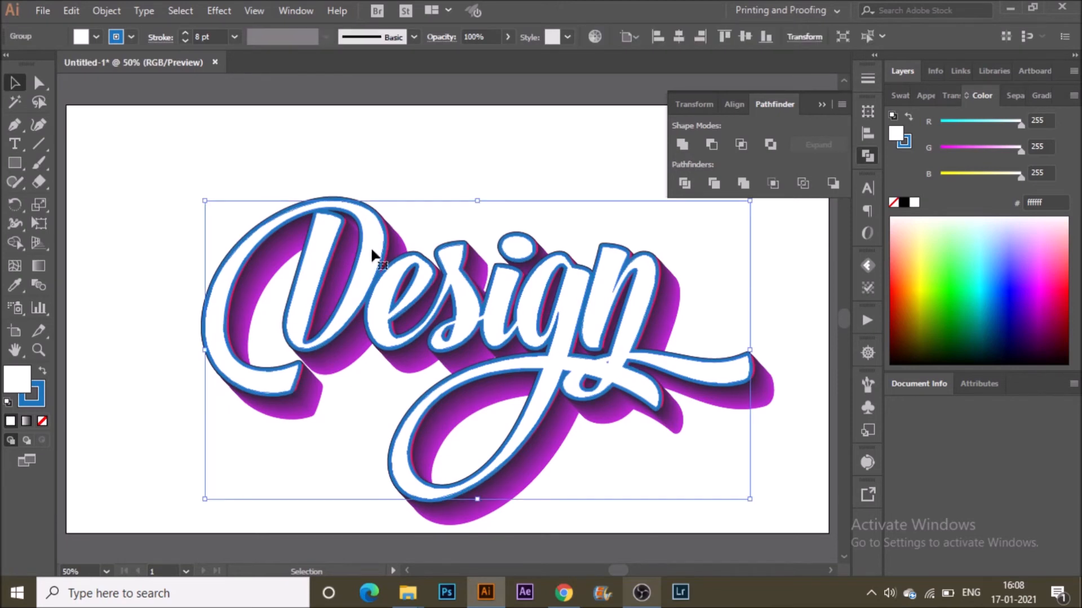
{"action": "left_click", "coordinate": [131, 37]}
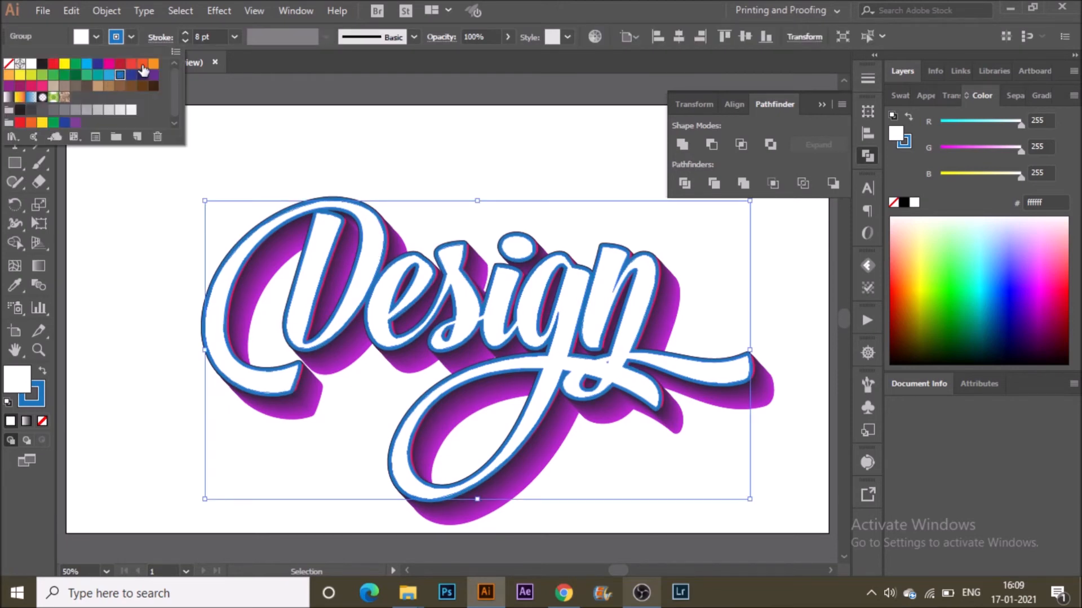
{"action": "left_click", "coordinate": [19, 76]}
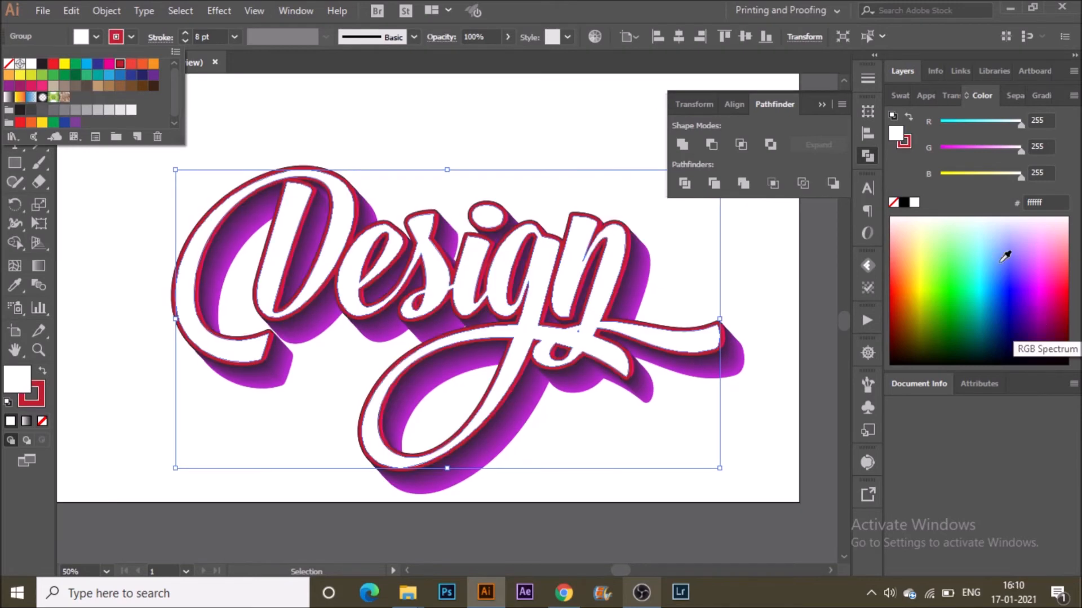
{"action": "left_click", "coordinate": [910, 144]}
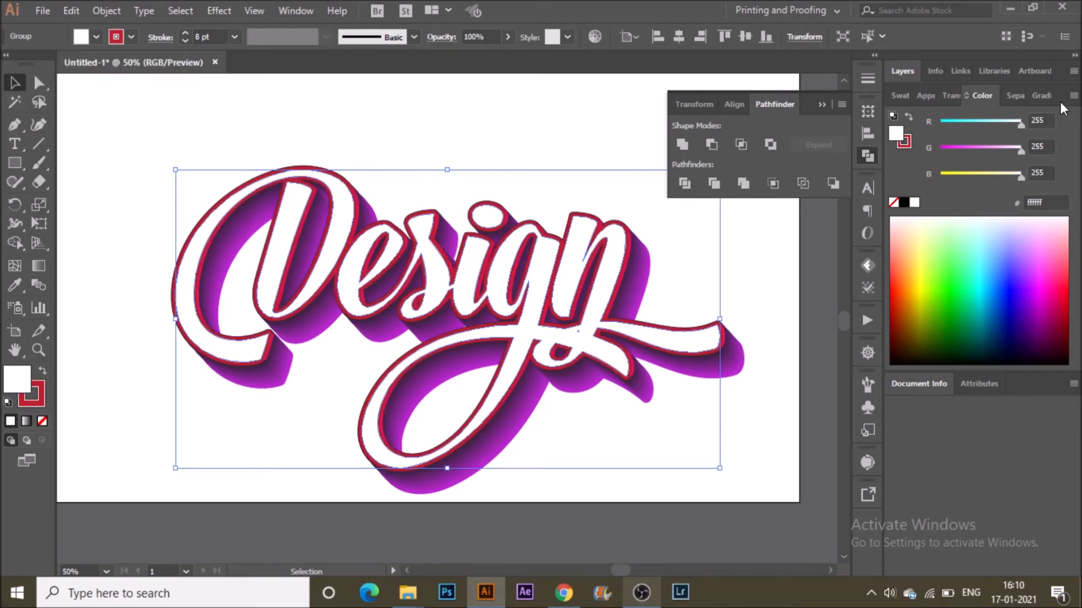
Fill the lettering with a linear gradient running from red-orange to yellow.
{"action": "left_click", "coordinate": [1041, 96]}
{"action": "left_click", "coordinate": [961, 305]}
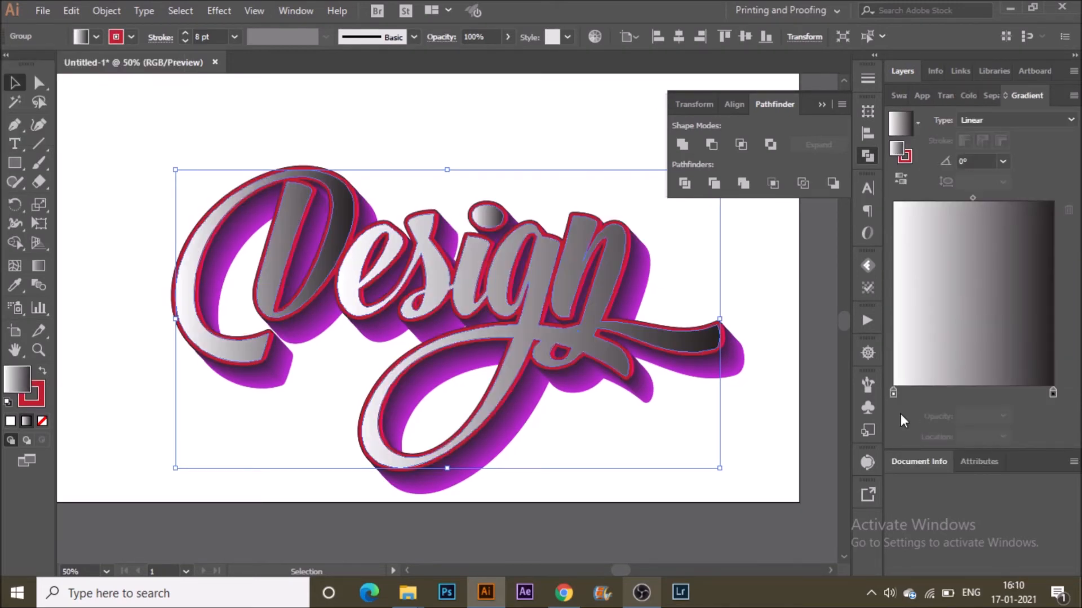
{"action": "left_click", "coordinate": [893, 393]}
{"action": "double_click", "coordinate": [893, 393]}
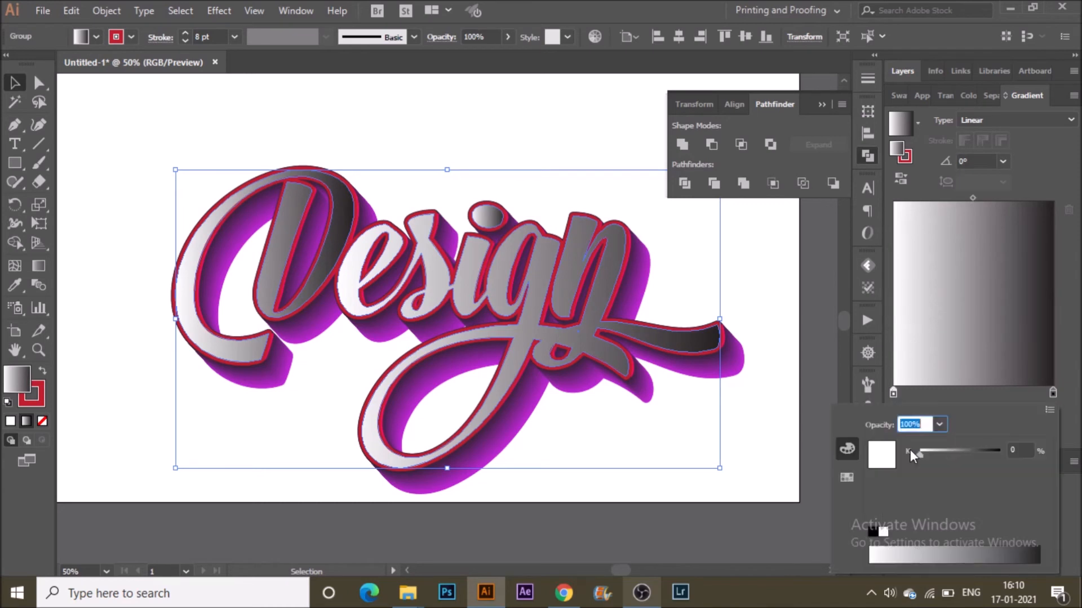
{"action": "left_click", "coordinate": [847, 478]}
{"action": "left_click", "coordinate": [971, 447]}
{"action": "left_click", "coordinate": [1063, 364]}
{"action": "left_click", "coordinate": [1052, 392]}
{"action": "double_click", "coordinate": [1053, 393]}
{"action": "left_click", "coordinate": [1014, 442]}
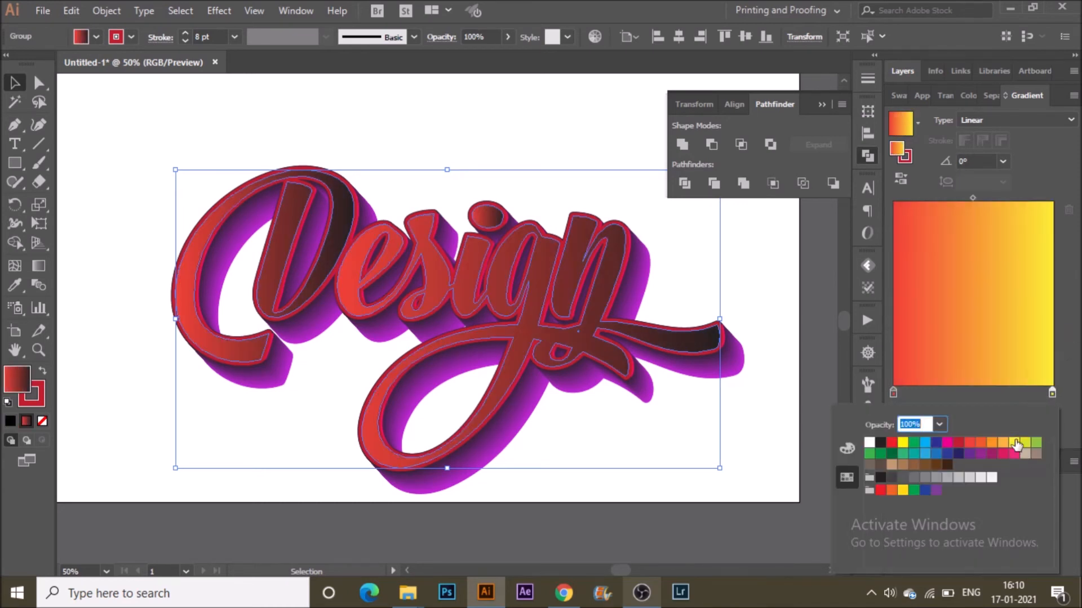
Set the lettering's gradient angle to 30°.
{"action": "left_click", "coordinate": [1064, 333]}
{"action": "left_click", "coordinate": [1003, 161]}
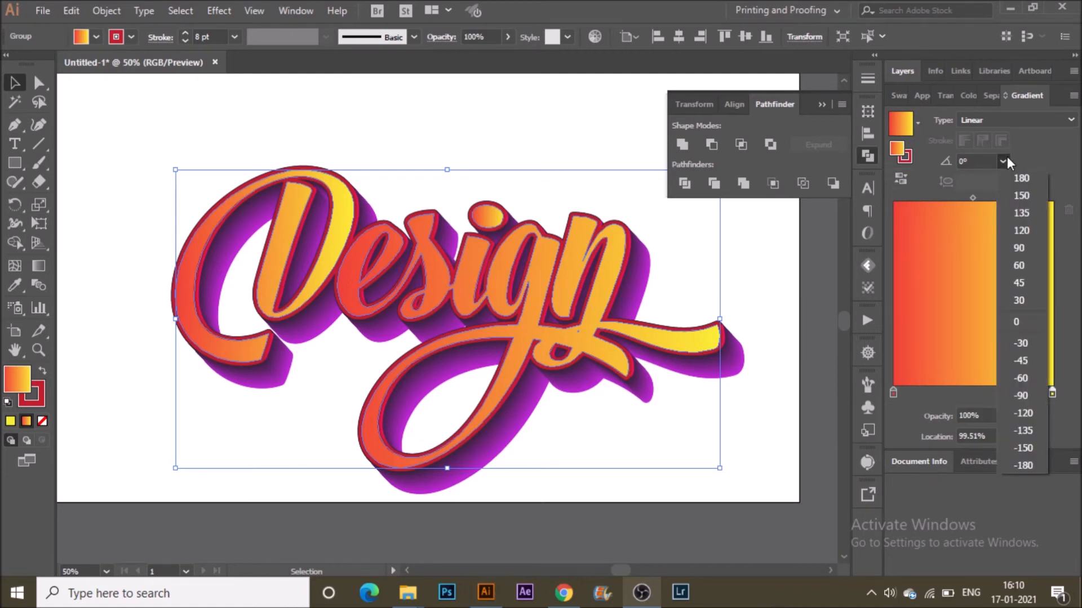
{"action": "left_click", "coordinate": [1023, 266]}
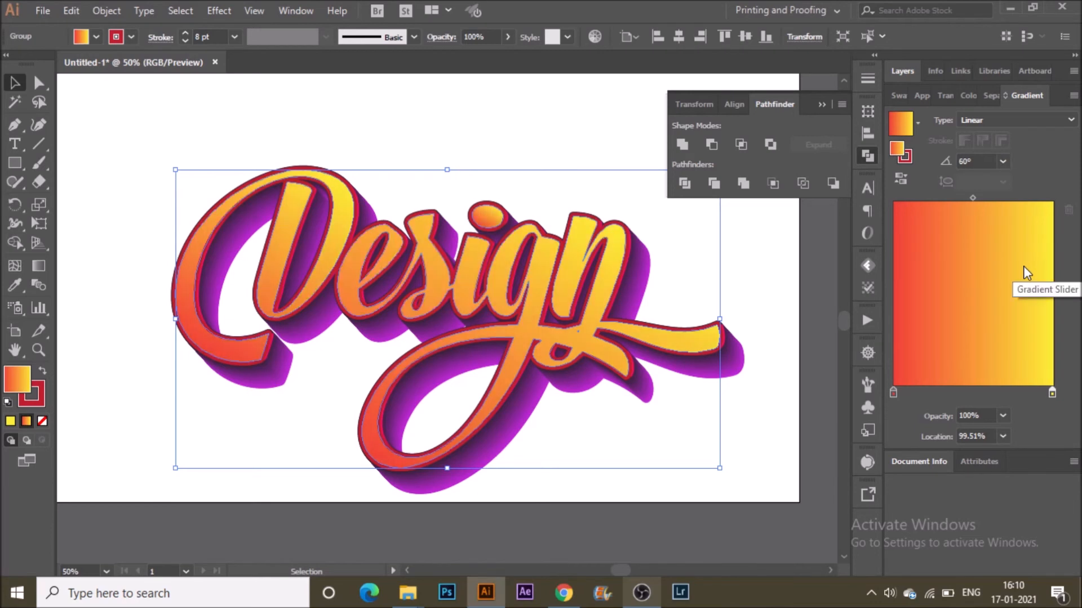
{"action": "left_click", "coordinate": [1003, 162]}
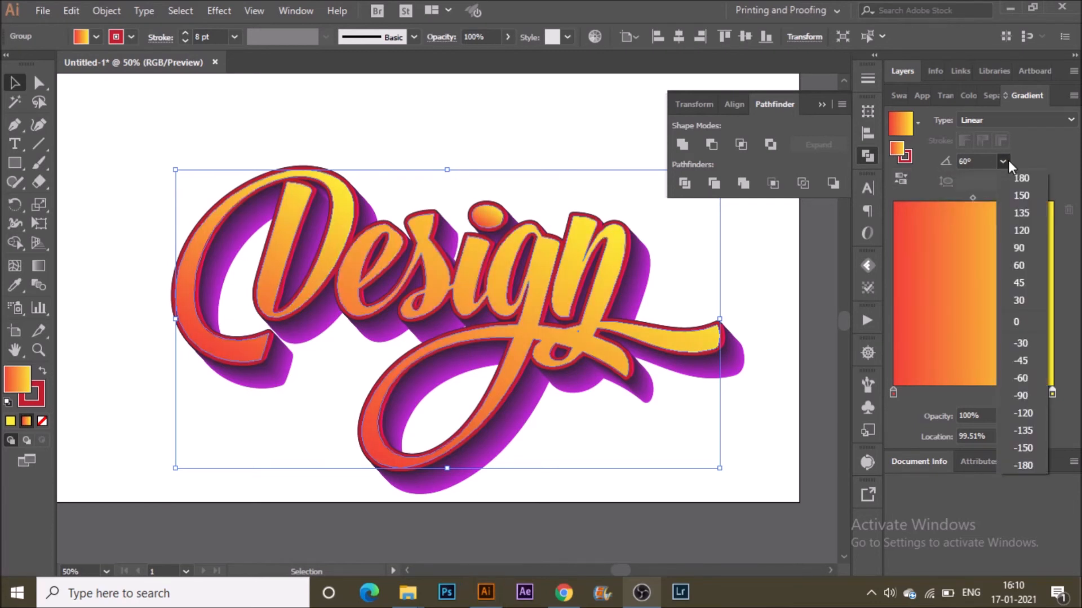
{"action": "left_click", "coordinate": [1024, 306]}
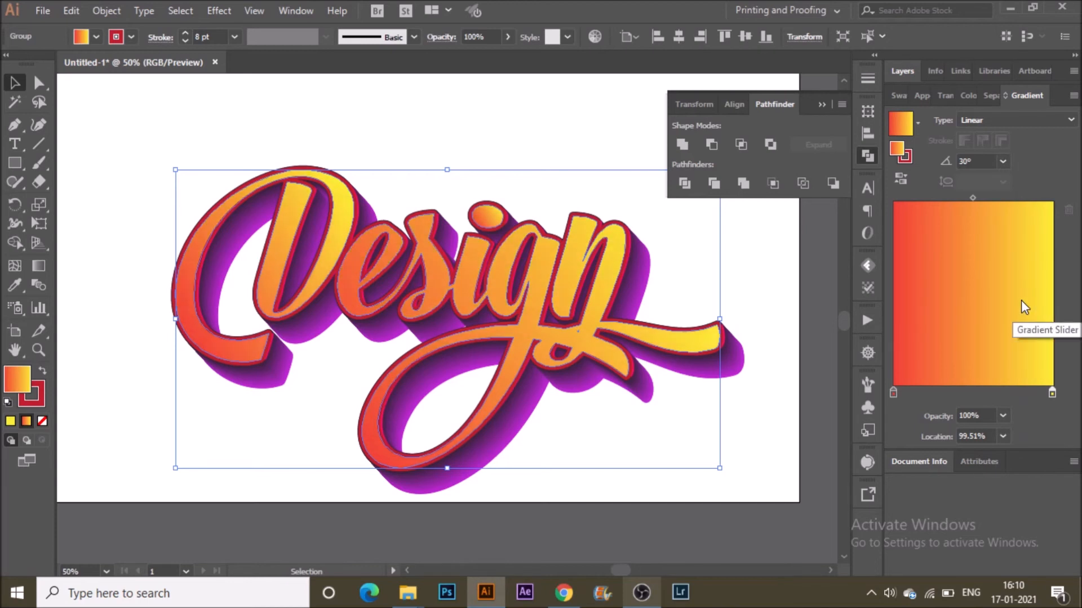
{"action": "left_click", "coordinate": [755, 231]}
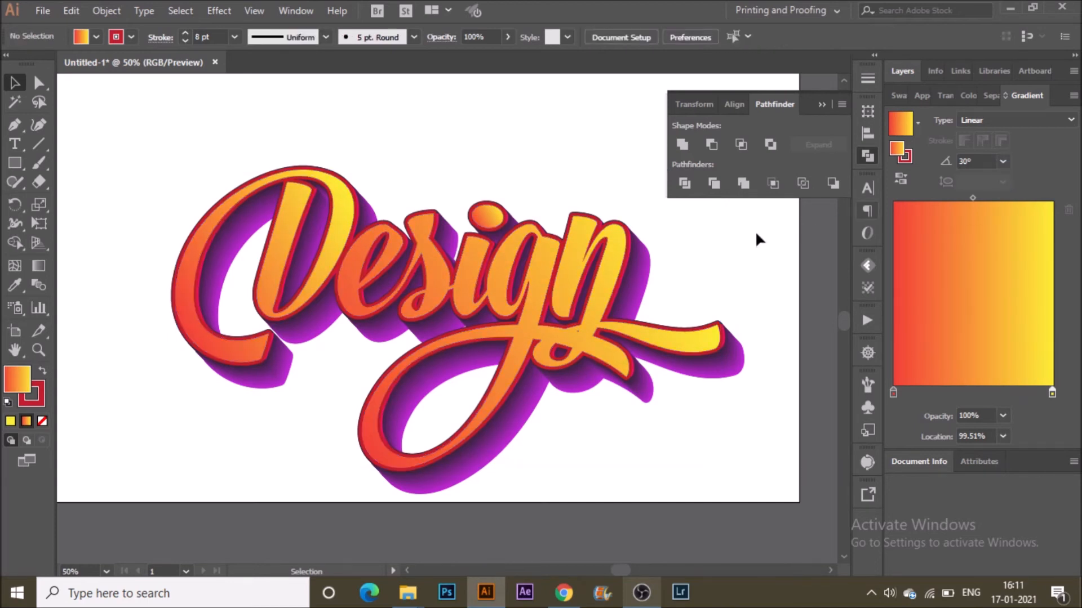
Apply the linear gradient to the lettering's stroke as well.
{"action": "left_click", "coordinate": [616, 259]}
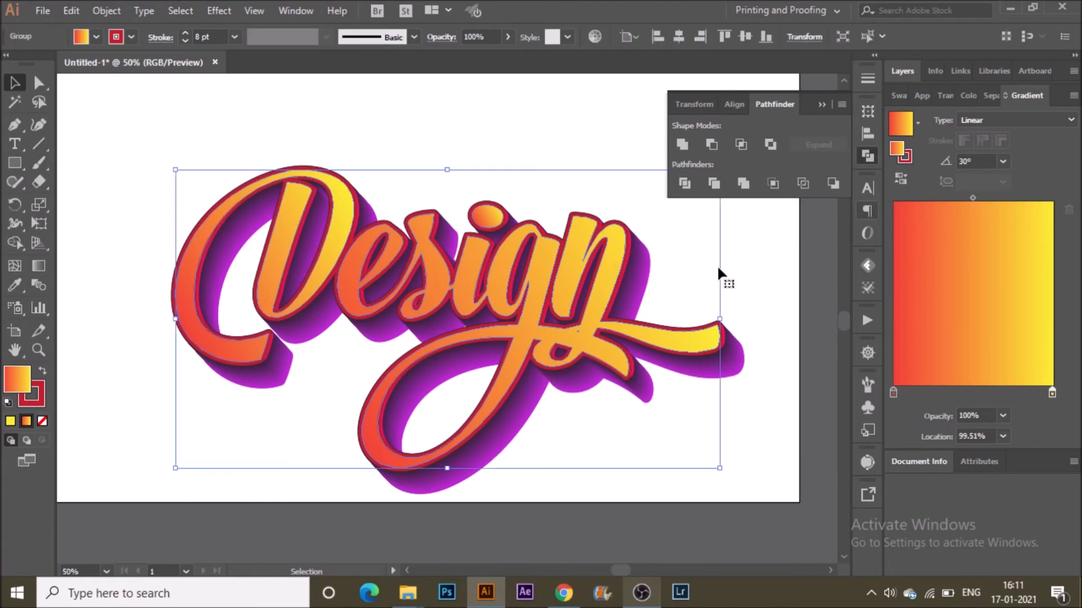
{"action": "left_click", "coordinate": [905, 157]}
{"action": "left_click", "coordinate": [956, 328]}
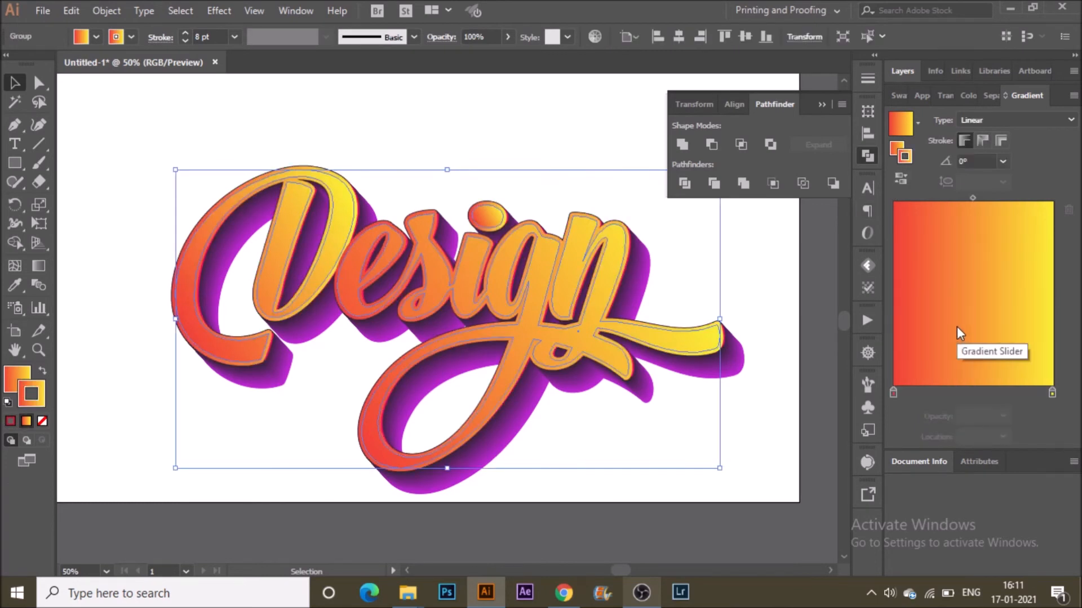
{"action": "left_click", "coordinate": [976, 121]}
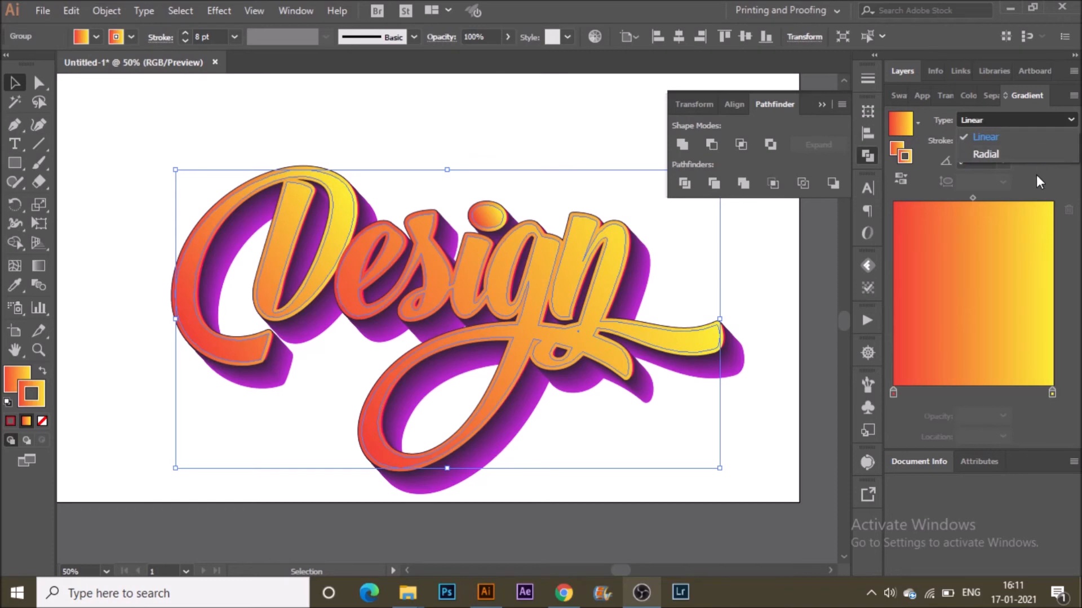
{"action": "left_click", "coordinate": [995, 143]}
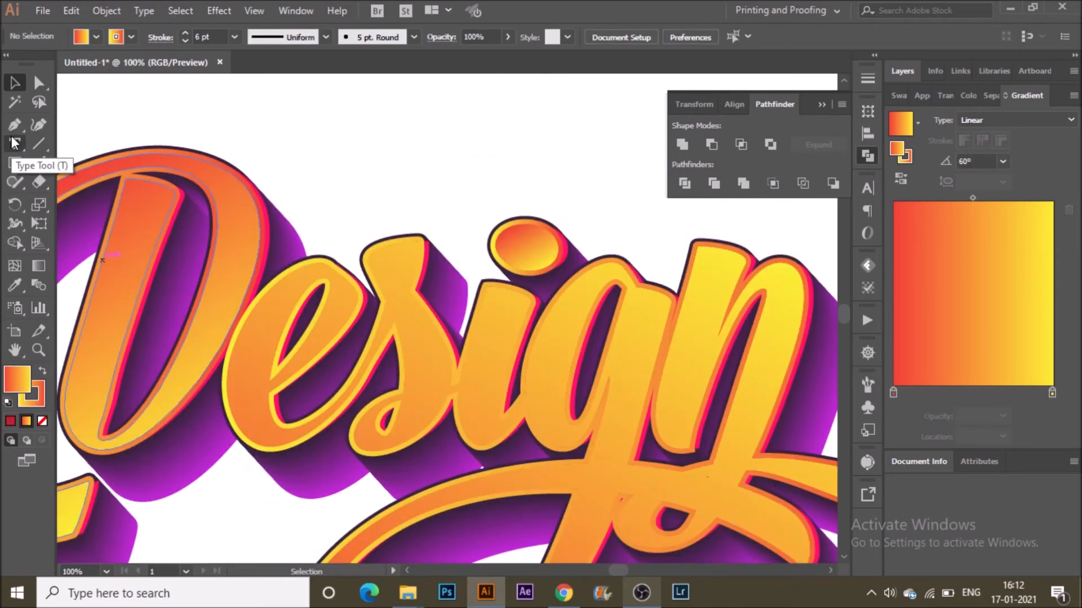
Draw a small patch shape with the Pen tool where the 'D' meets the 'e'.
{"action": "left_click", "coordinate": [15, 123]}
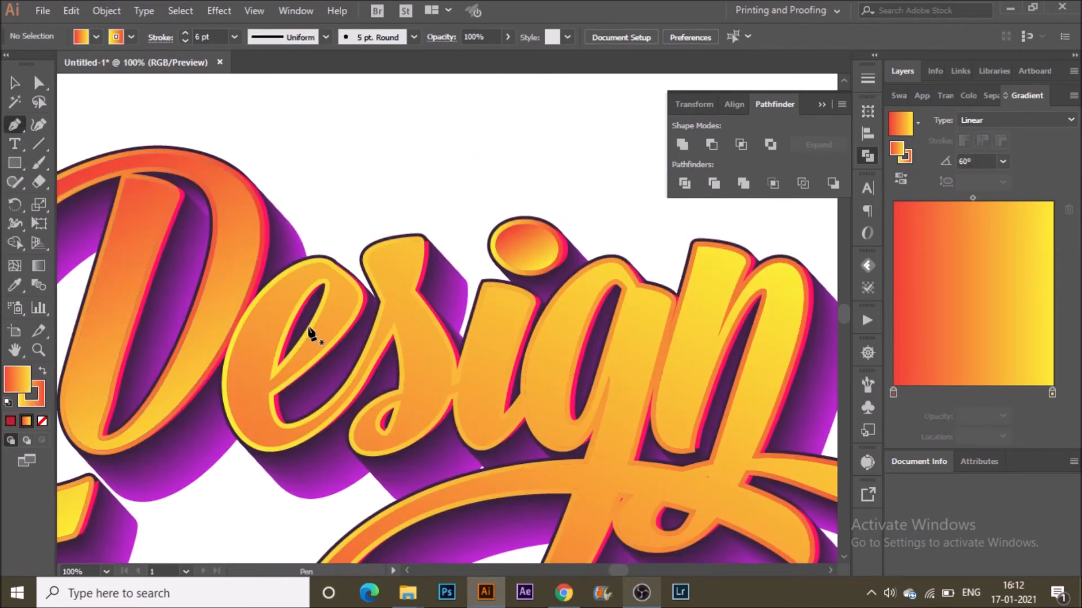
{"action": "left_click", "coordinate": [270, 381]}
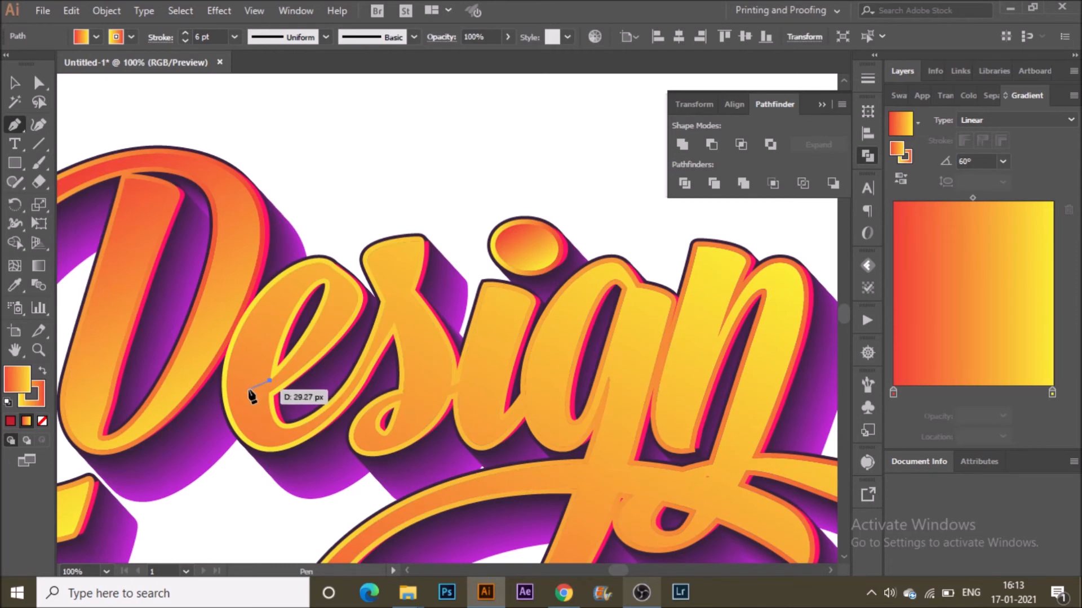
{"action": "left_click", "coordinate": [253, 393]}
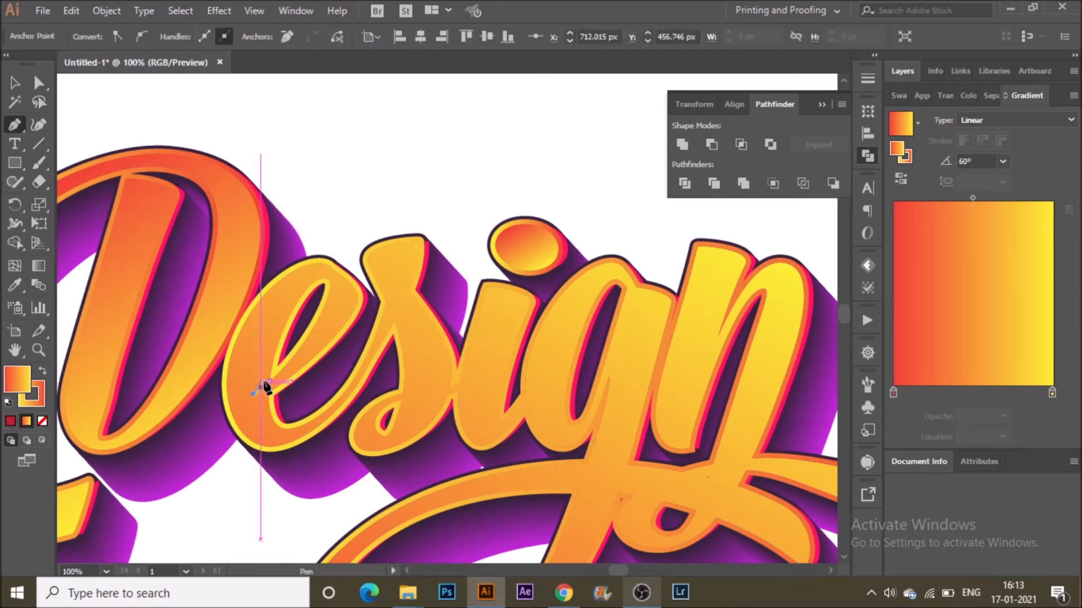
{"action": "left_click", "coordinate": [273, 369]}
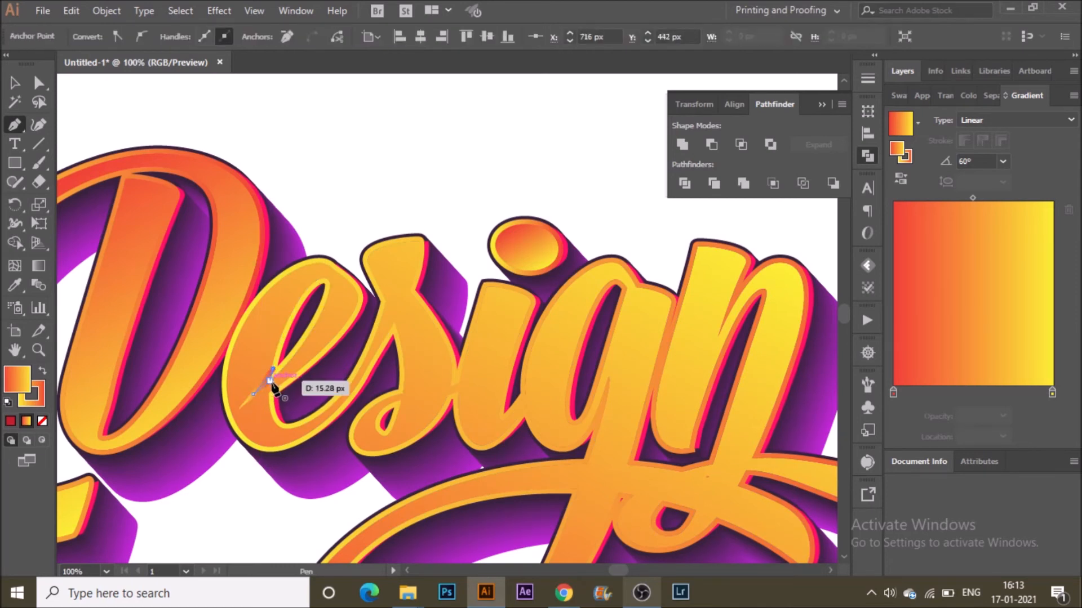
{"action": "left_click", "coordinate": [270, 385]}
Sample the lettering's style onto the patch with the Eyedropper and set its stroke to none.
{"action": "key", "text": "i"}
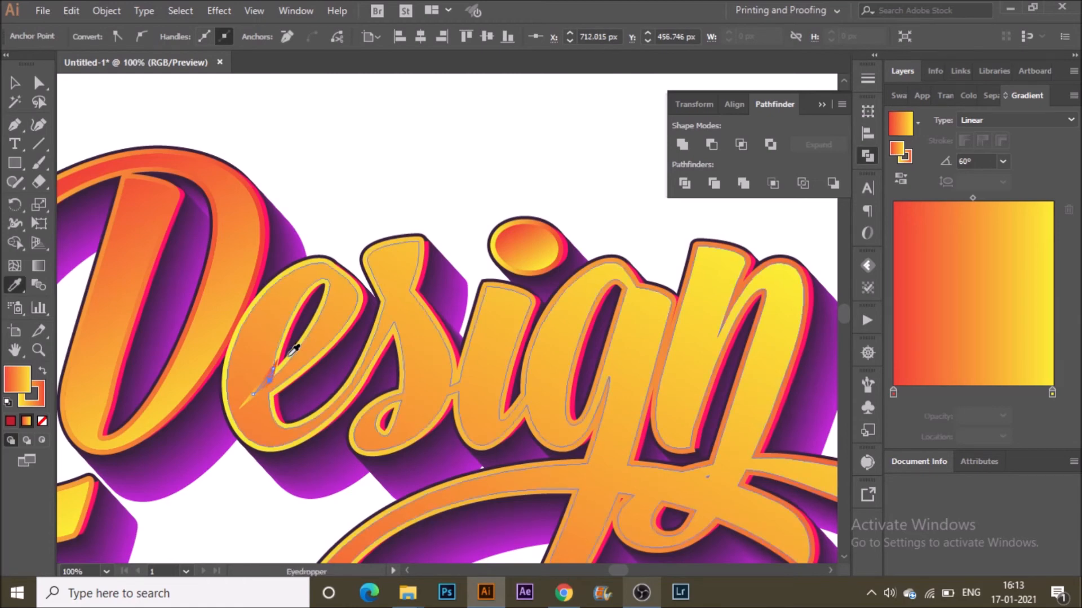
{"action": "left_click", "coordinate": [79, 386]}
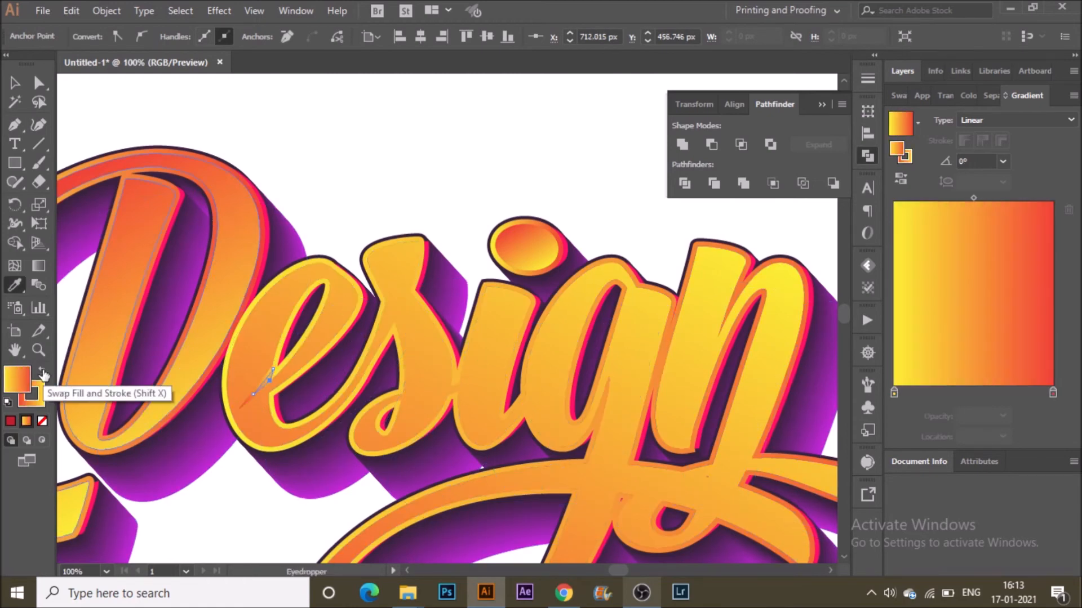
{"action": "double_click", "coordinate": [32, 397]}
{"action": "left_click", "coordinate": [557, 371]}
{"action": "left_click", "coordinate": [675, 303]}
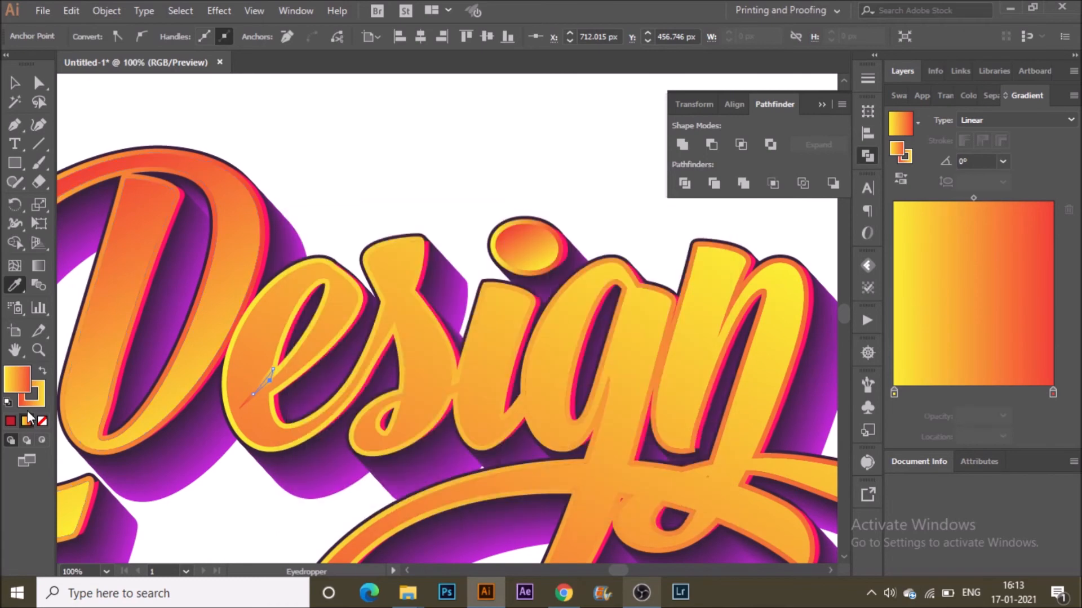
{"action": "left_click", "coordinate": [40, 370]}
{"action": "left_click", "coordinate": [42, 404]}
{"action": "key", "text": "slash"}
{"action": "left_click", "coordinate": [13, 372]}
{"action": "left_click", "coordinate": [14, 84]}
{"action": "left_click", "coordinate": [313, 205]}
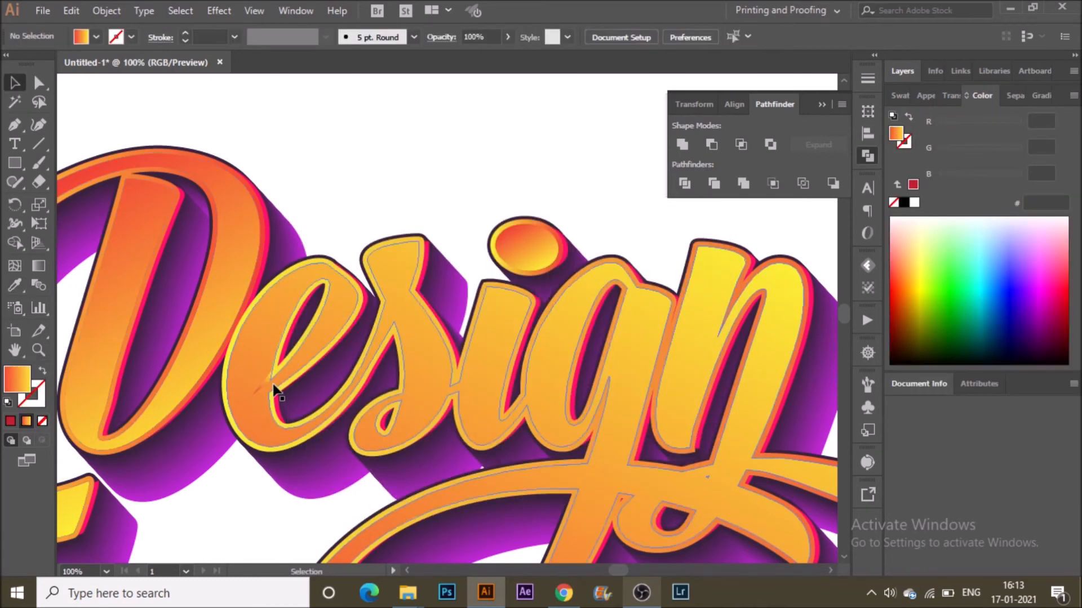
Fill the small patch with the yellow swatch.
{"action": "left_click", "coordinate": [266, 381]}
{"action": "left_click", "coordinate": [100, 40]}
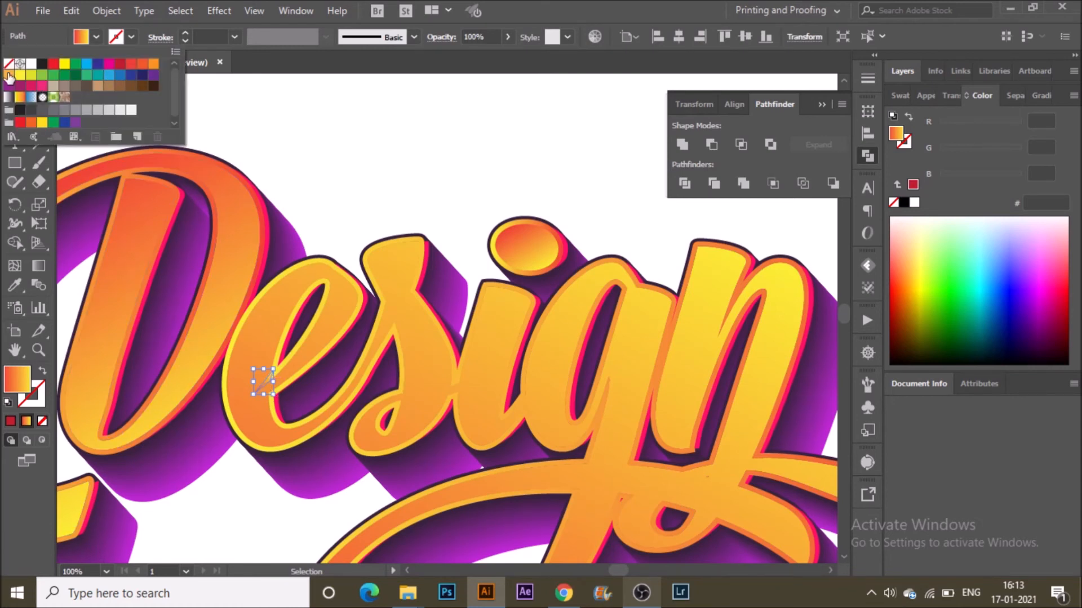
{"action": "left_click", "coordinate": [9, 75]}
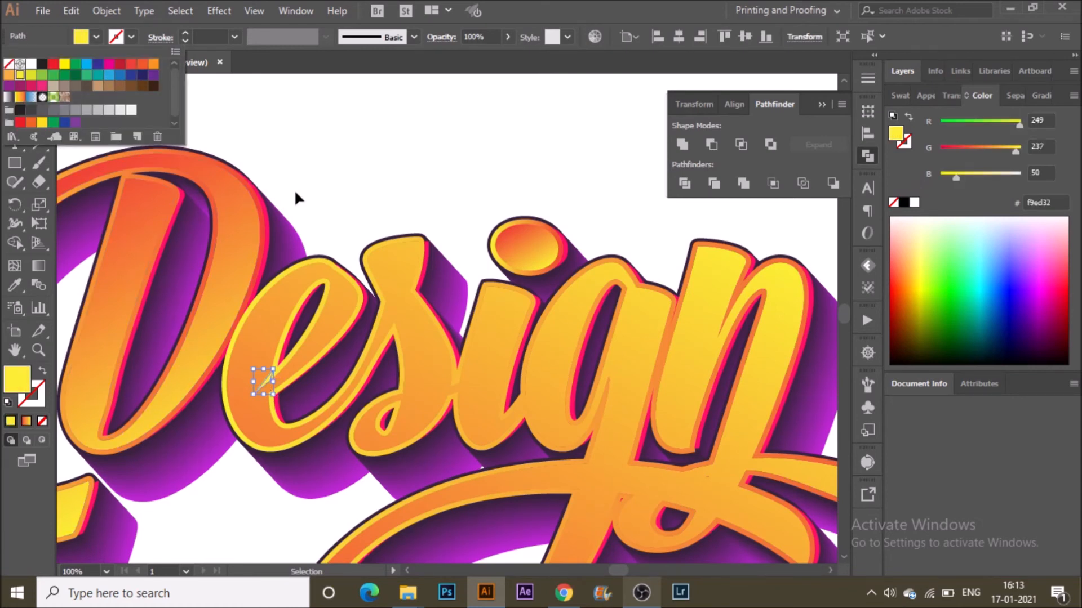
{"action": "left_click", "coordinate": [361, 167]}
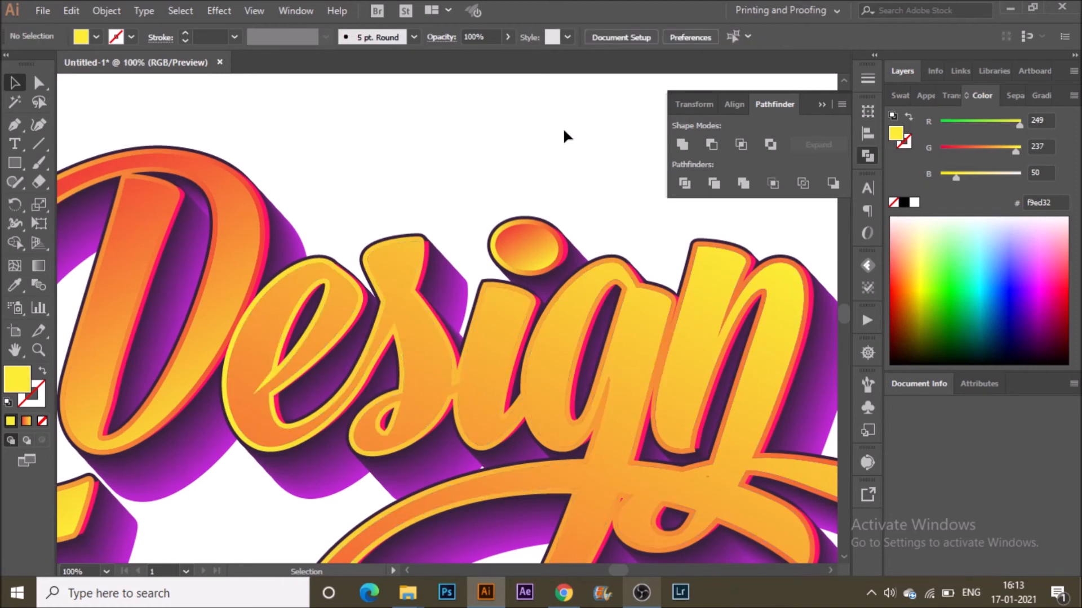
{"action": "key", "text": "p"}
{"action": "mouse_move", "coordinate": [385, 300]}
{"action": "left_mouse_down"}
{"action": "mouse_move", "coordinate": [398, 272]}
{"action": "mouse_move", "coordinate": [394, 282]}
{"action": "left_mouse_up"}
{"action": "key", "text": "v"}
{"action": "key", "text": "Delete"}
{"action": "left_click", "coordinate": [384, 295]}
{"action": "key", "text": "Delete"}
Draw a thin shape across the base of the 's' with the Pen tool and fill it yellow.
{"action": "key", "text": "p"}
{"action": "left_click", "coordinate": [400, 403]}
{"action": "left_click_drag", "start_coordinate": [448, 396], "coordinate": [402, 420]}
{"action": "key", "text": "v"}
{"action": "left_click", "coordinate": [412, 449]}
{"action": "left_click", "coordinate": [414, 405]}
{"action": "left_click", "coordinate": [93, 38]}
{"action": "left_click", "coordinate": [10, 74]}
Adjust the thin shape's yellow fill and stretch its right end slightly.
{"action": "double_click", "coordinate": [17, 372]}
{"action": "left_click", "coordinate": [329, 307]}
{"action": "left_click", "coordinate": [686, 278]}
{"action": "left_click", "coordinate": [440, 448]}
{"action": "left_click", "coordinate": [438, 403]}
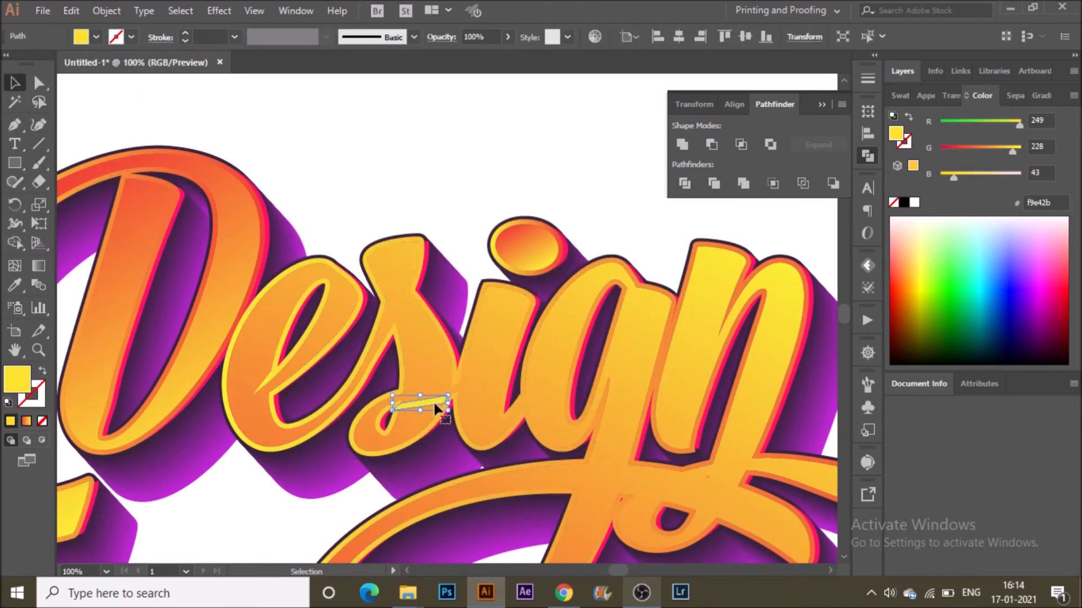
{"action": "left_click_drag", "start_coordinate": [449, 399], "coordinate": [455, 399]}
{"action": "left_click", "coordinate": [448, 248]}
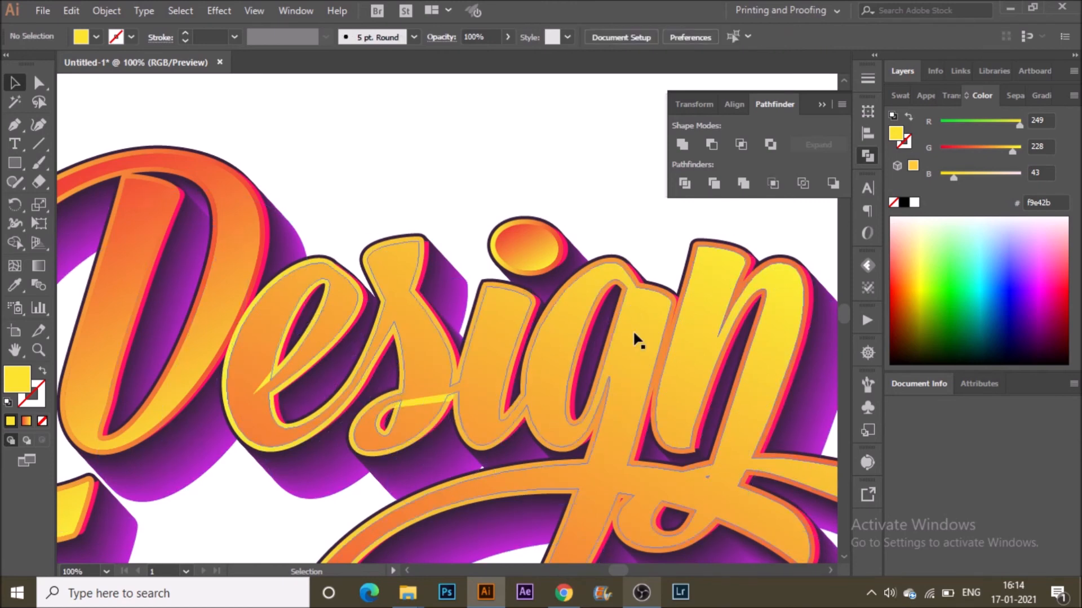
Change the lettering's stroke to solid yellow.
{"action": "left_click", "coordinate": [451, 341]}
{"action": "left_click", "coordinate": [37, 400]}
{"action": "double_click", "coordinate": [38, 400]}
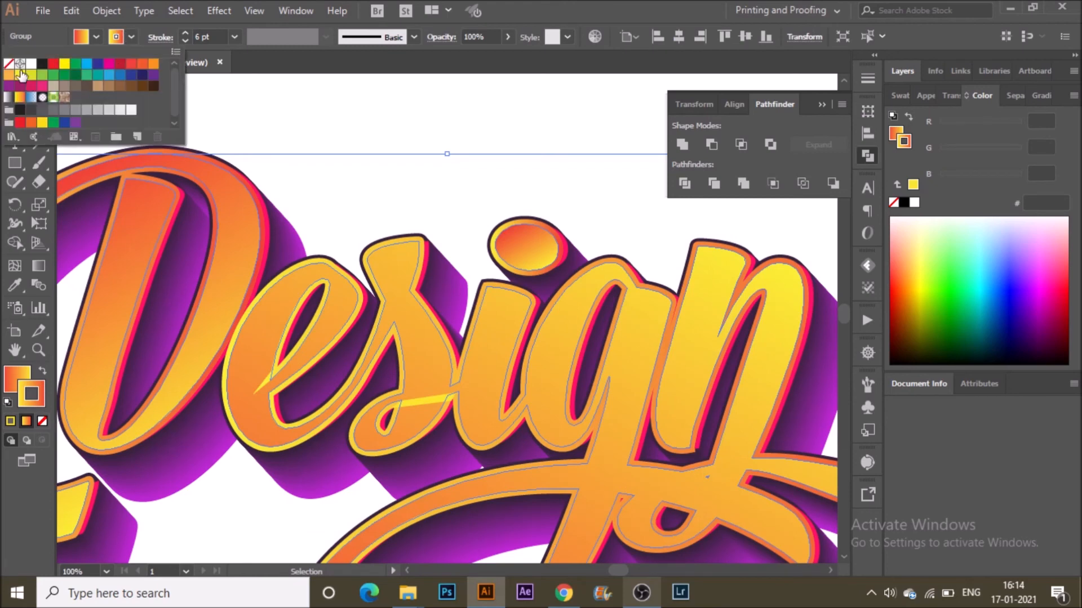
{"action": "left_click", "coordinate": [333, 123]}
Draw a line across the 's' with the Pen tool and give it the yellow style using the Eyedropper.
{"action": "key", "text": "p"}
{"action": "left_click", "coordinate": [402, 393]}
{"action": "left_click", "coordinate": [451, 386]}
{"action": "left_click", "coordinate": [451, 382]}
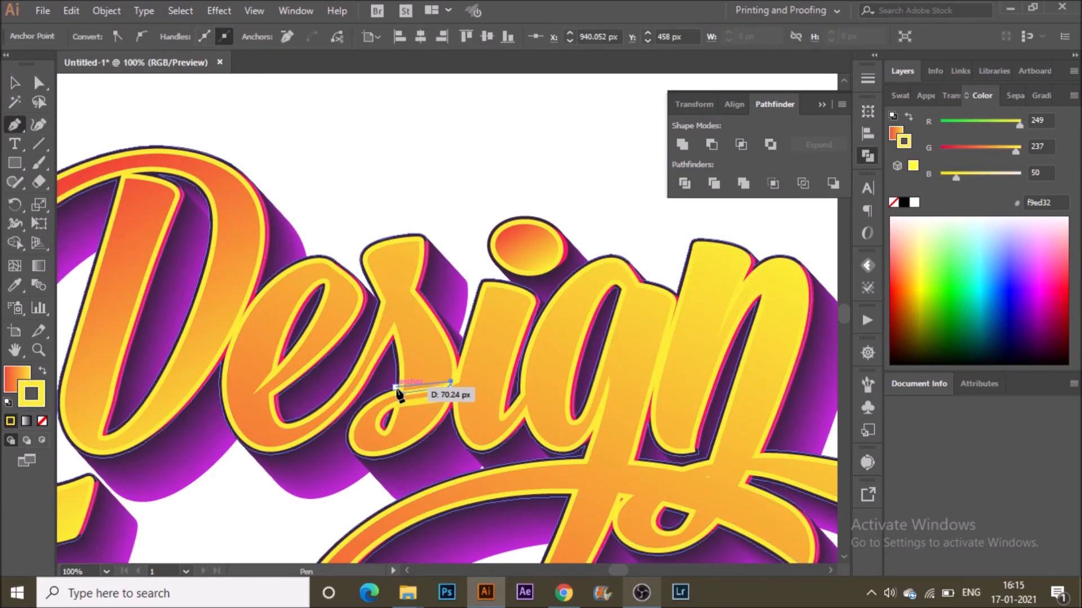
{"action": "left_click_drag", "start_coordinate": [402, 393], "coordinate": [410, 400]}
{"action": "key", "text": "i"}
{"action": "left_click", "coordinate": [412, 399]}
{"action": "key", "text": "v"}
{"action": "left_click", "coordinate": [450, 216]}
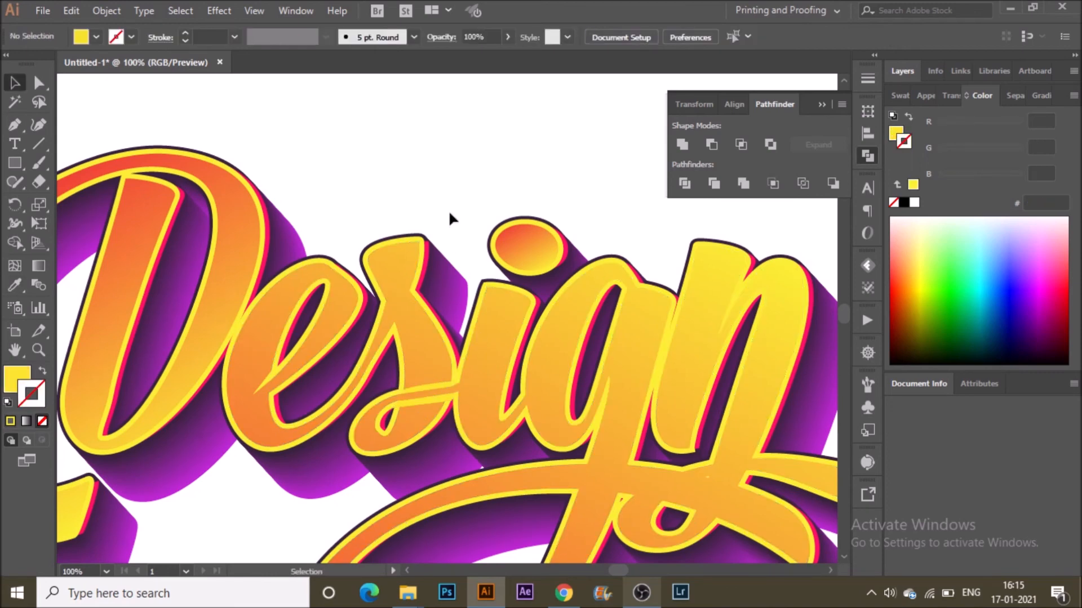
Draw a small closed patch with the Pen tool where the 'g' meets the swash below.
{"action": "key", "text": "p"}
{"action": "scroll", "coordinate": [646, 442], "scroll_direction": "down", "scroll_amount": 3}
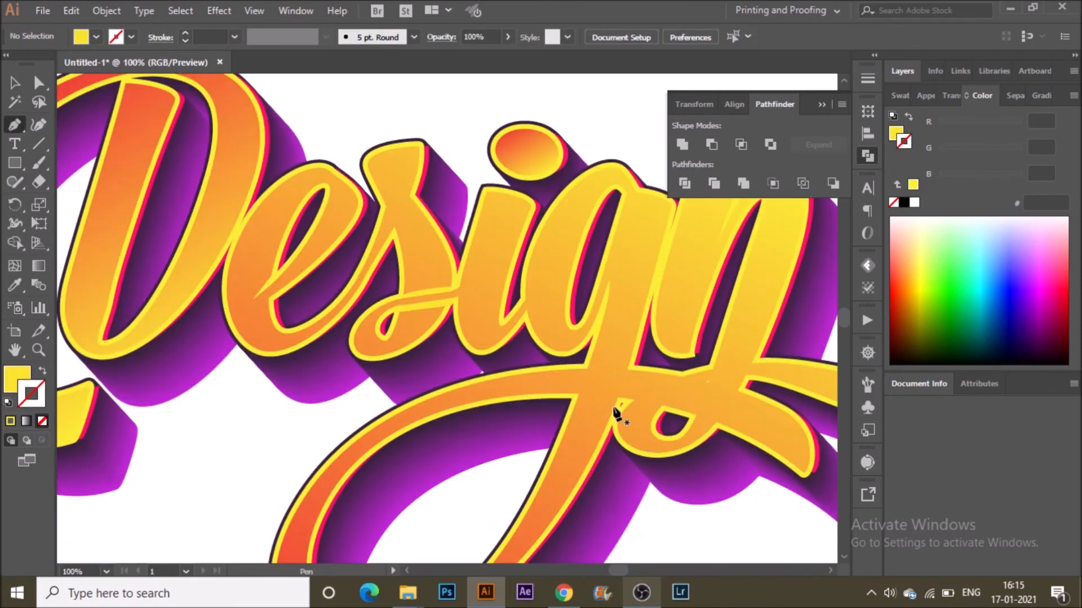
{"action": "left_click", "coordinate": [584, 369]}
{"action": "key", "text": "ctrl+z"}
{"action": "left_click", "coordinate": [585, 369]}
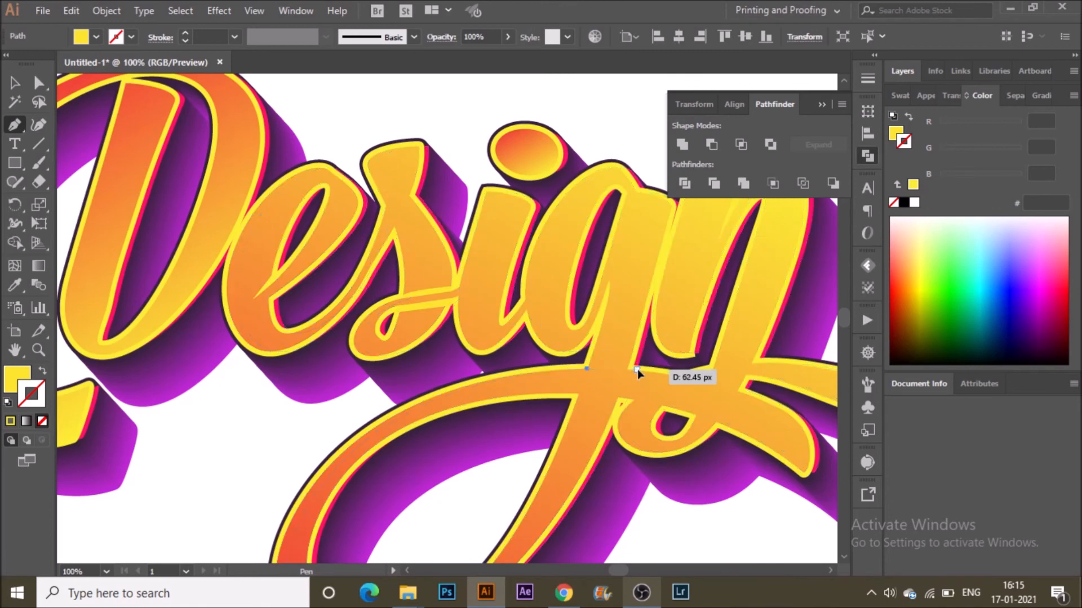
{"action": "left_click", "coordinate": [637, 369]}
{"action": "left_click", "coordinate": [628, 363]}
{"action": "left_click", "coordinate": [586, 363]}
{"action": "left_click", "coordinate": [587, 369]}
{"action": "key", "text": "ctrl+shift+a"}
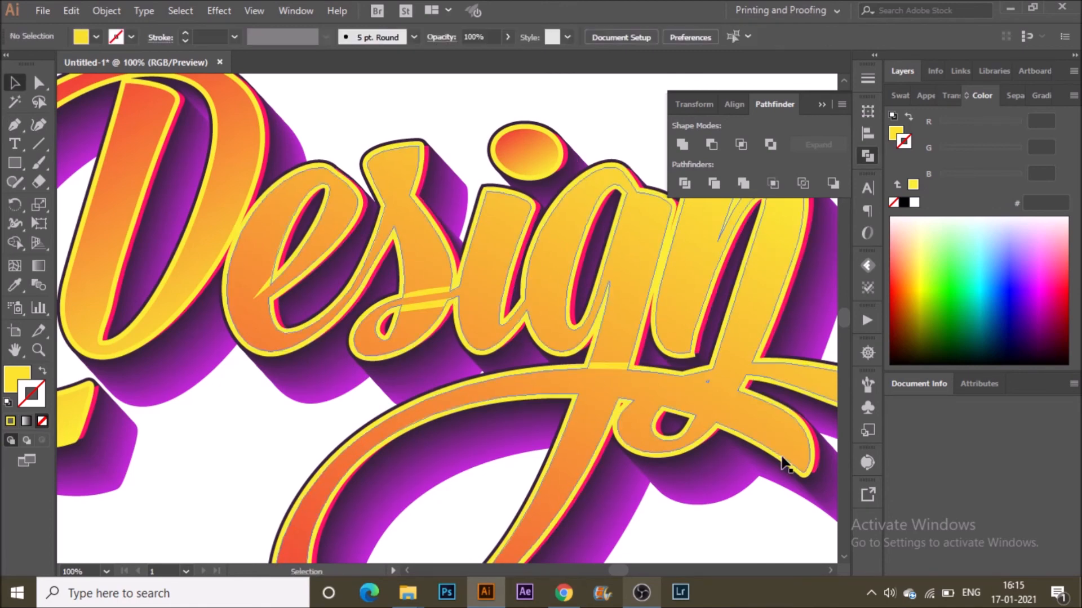
Draw a patch path with the Pen tool where the 'n' joins the swash.
{"action": "left_click", "coordinate": [709, 369]}
{"action": "left_click_drag", "start_coordinate": [754, 357], "coordinate": [776, 366]}
{"action": "left_click", "coordinate": [755, 357]}
{"action": "left_click", "coordinate": [714, 363]}
{"action": "key", "text": "ctrl+z"}
{"action": "left_click_drag", "start_coordinate": [709, 370], "coordinate": [704, 381]}
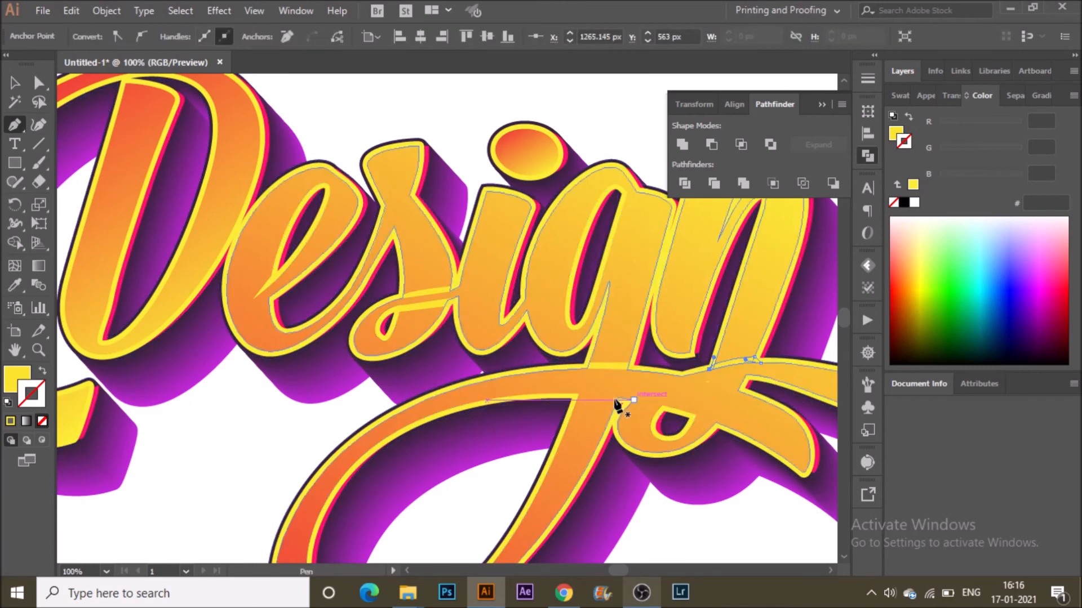
Draw a closed patch under the 'g' stem where it crosses the swash.
{"action": "left_click", "coordinate": [568, 393]}
{"action": "left_click", "coordinate": [627, 397]}
{"action": "left_click", "coordinate": [622, 405]}
{"action": "left_click", "coordinate": [567, 401]}
{"action": "left_click", "coordinate": [568, 394]}
{"action": "key", "text": "v"}
{"action": "left_click", "coordinate": [686, 525]}
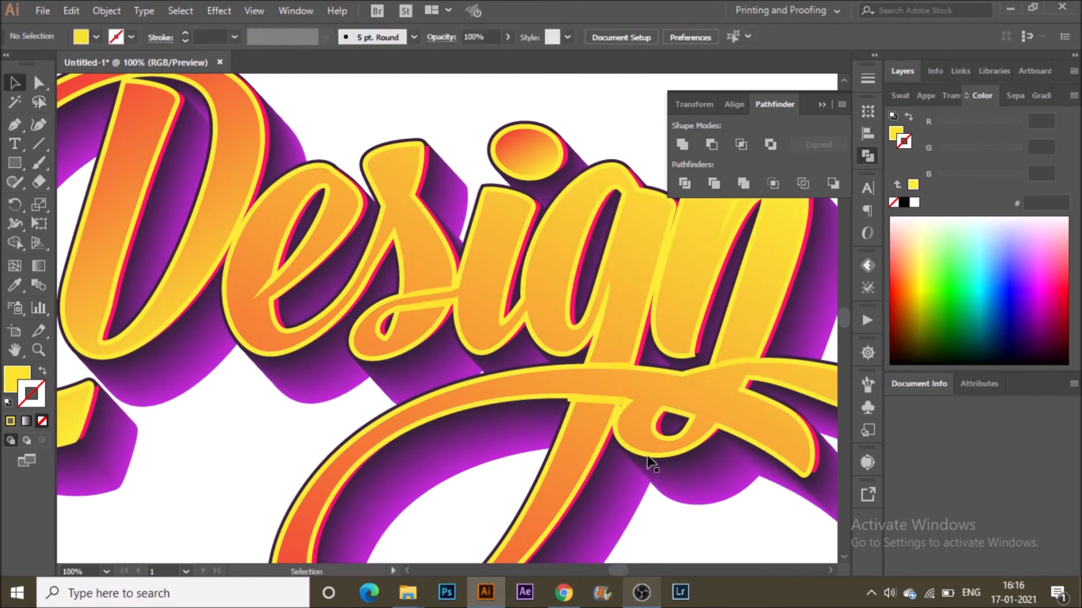
Move the left point of the patch under the 'g' about 4 px right.
{"action": "left_click", "coordinate": [599, 396]}
{"action": "left_click_drag", "start_coordinate": [568, 401], "coordinate": [570, 402]}
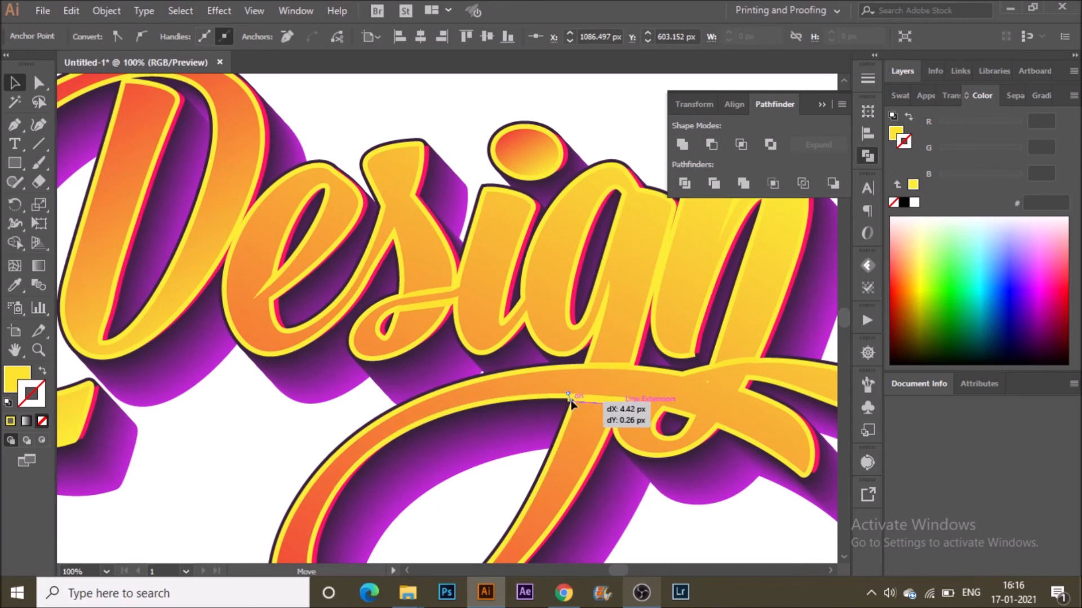
{"action": "left_click", "coordinate": [663, 537]}
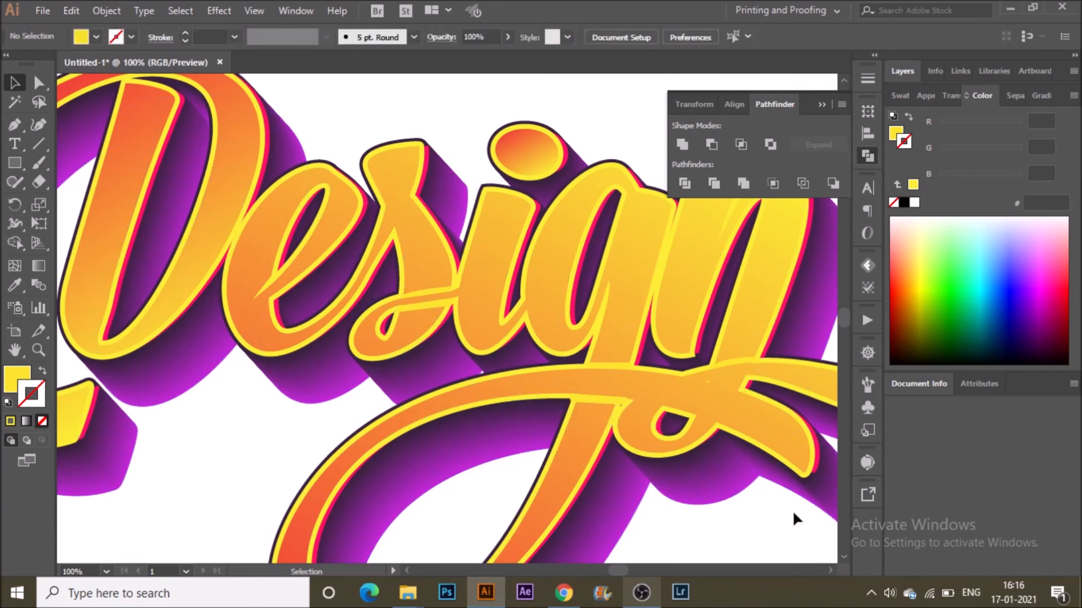
Draw a connecting line along the swash below the 'n' with the Pen tool.
{"action": "scroll", "coordinate": [794, 518], "scroll_direction": "up", "scroll_amount": 2}
{"action": "key", "text": "p"}
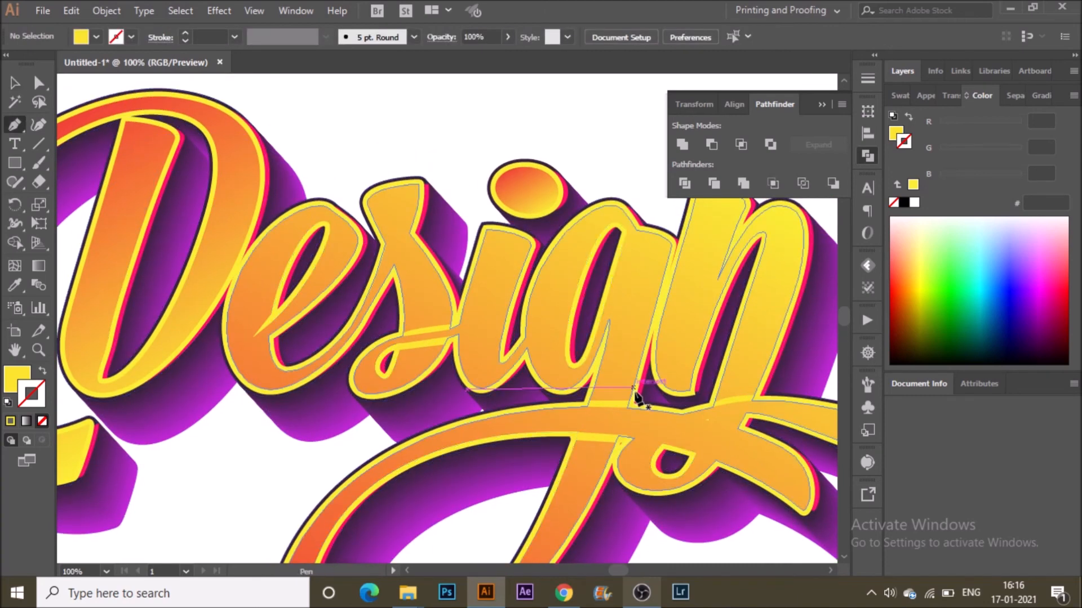
{"action": "left_click", "coordinate": [675, 414]}
{"action": "left_click", "coordinate": [750, 431]}
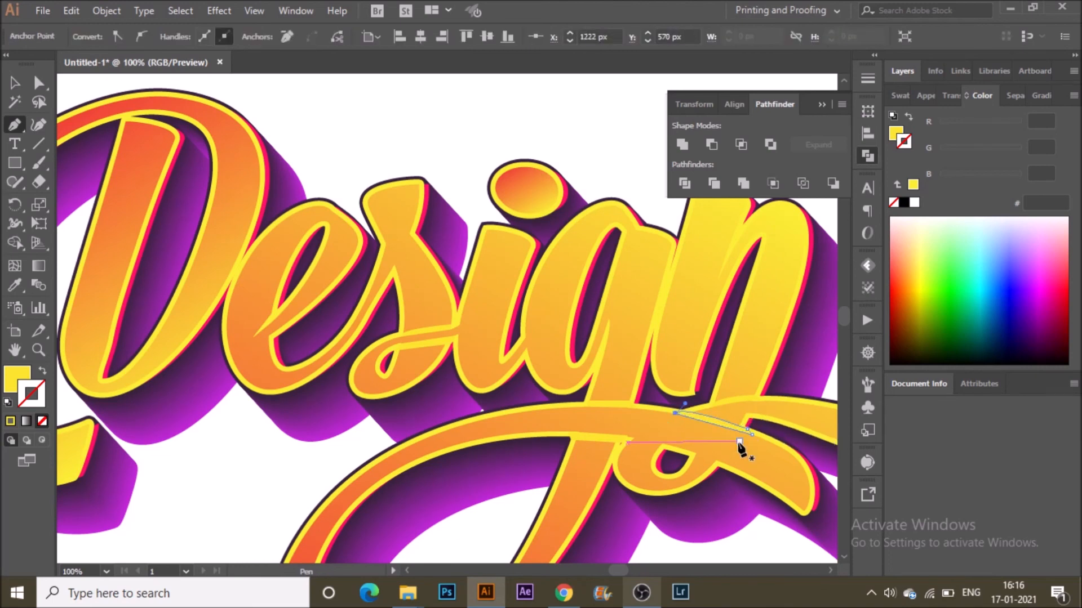
{"action": "key", "text": "v"}
{"action": "left_click", "coordinate": [615, 148]}
{"action": "key", "text": "ctrl+minus"}
{"action": "key", "text": "ctrl+minus"}
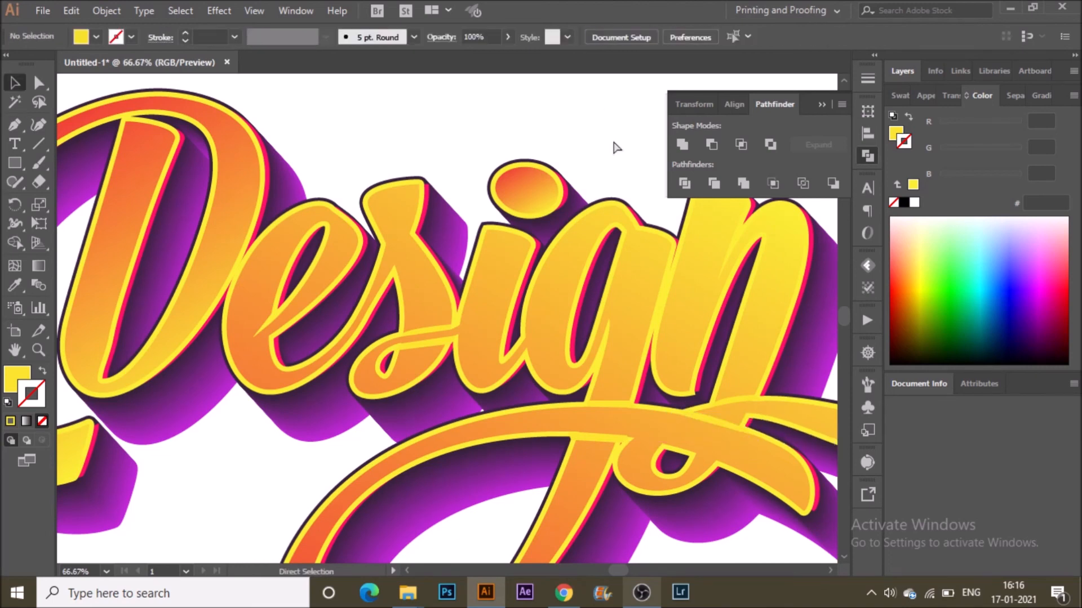
{"action": "scroll", "coordinate": [695, 453], "scroll_direction": "up", "scroll_amount": 1}
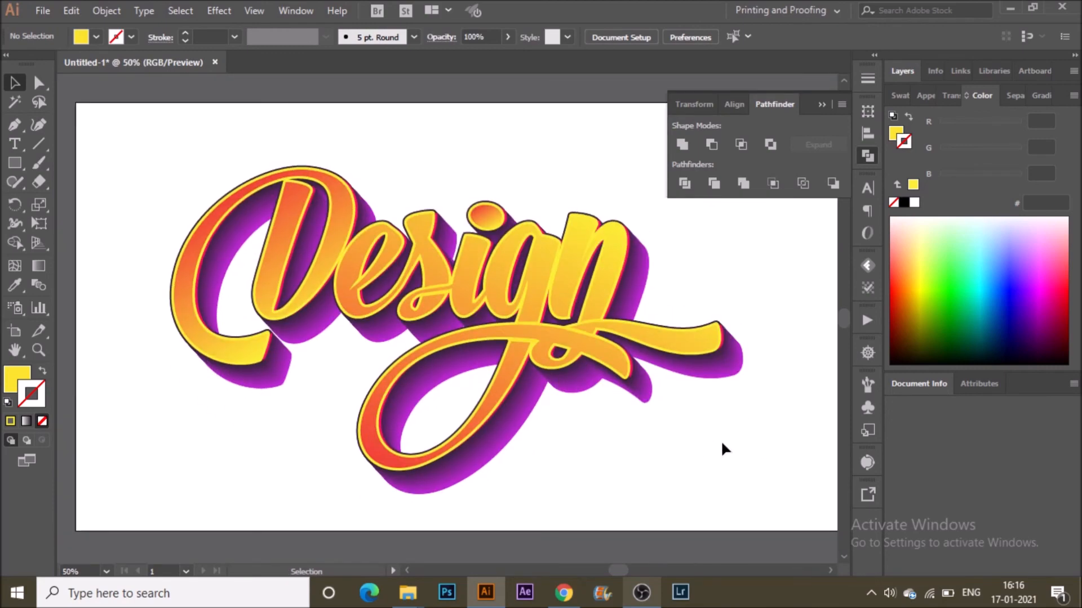